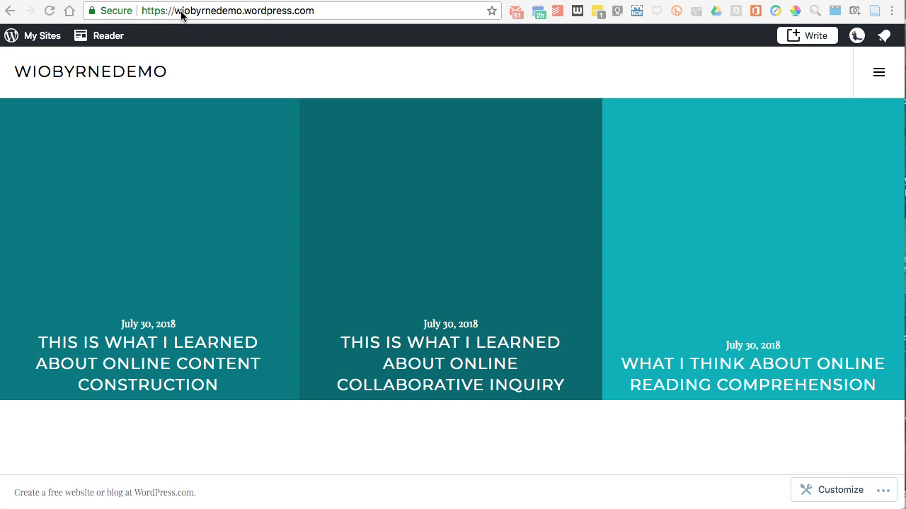
Reload the demo site's public front page to show its current blog posts.
{"action": "left_click", "coordinate": [221, 15]}
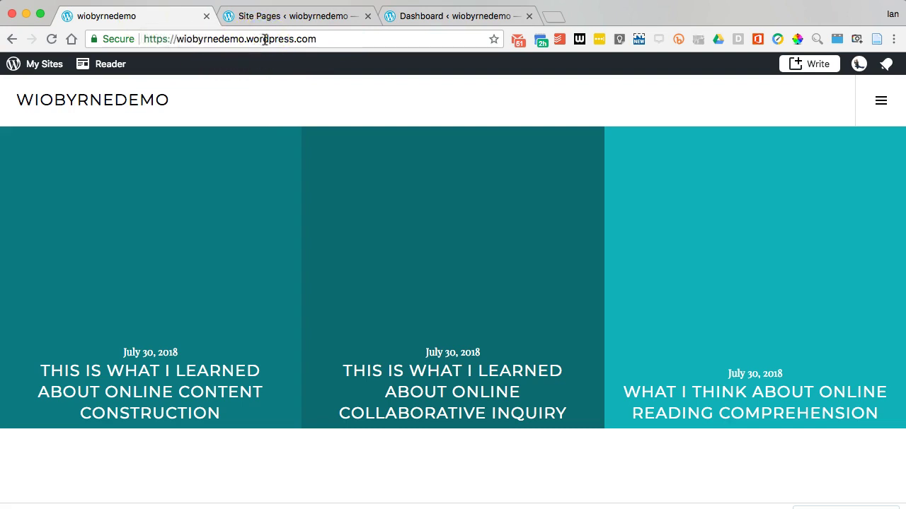
{"action": "left_click", "coordinate": [277, 15]}
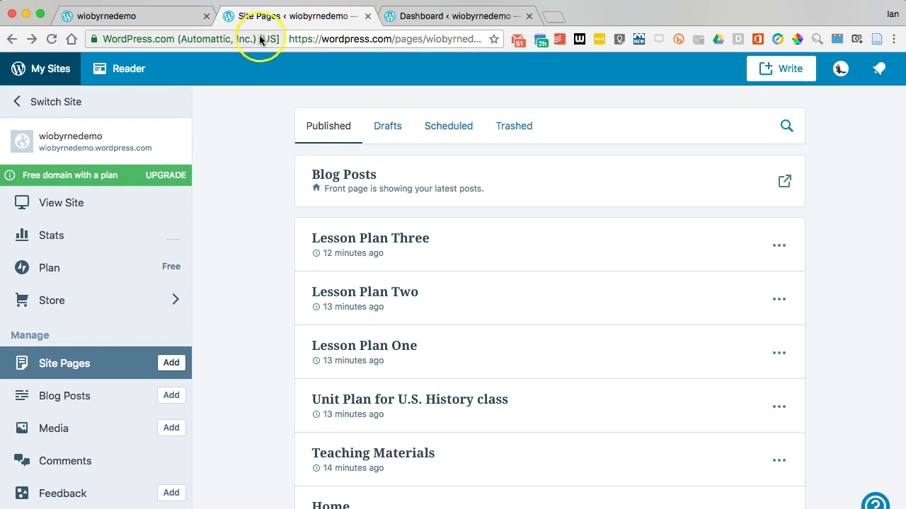
{"action": "left_click", "coordinate": [159, 16]}
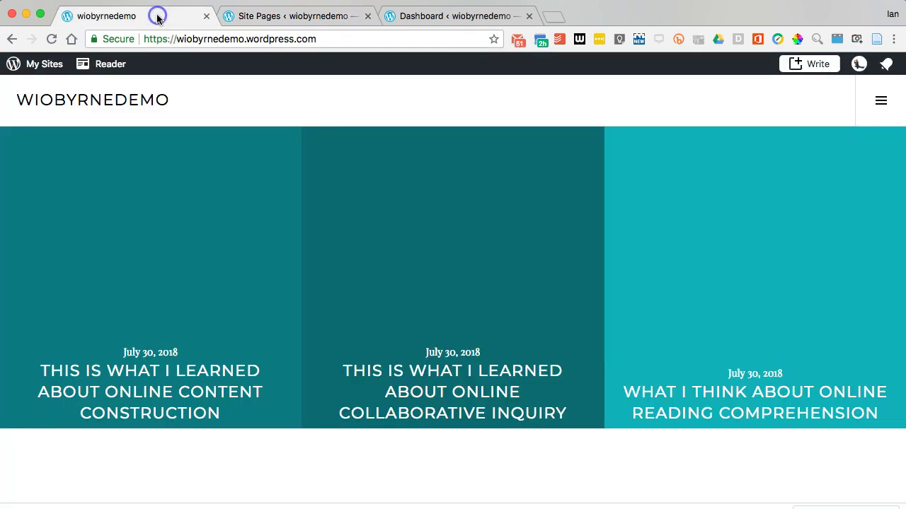
{"action": "left_click", "coordinate": [50, 39]}
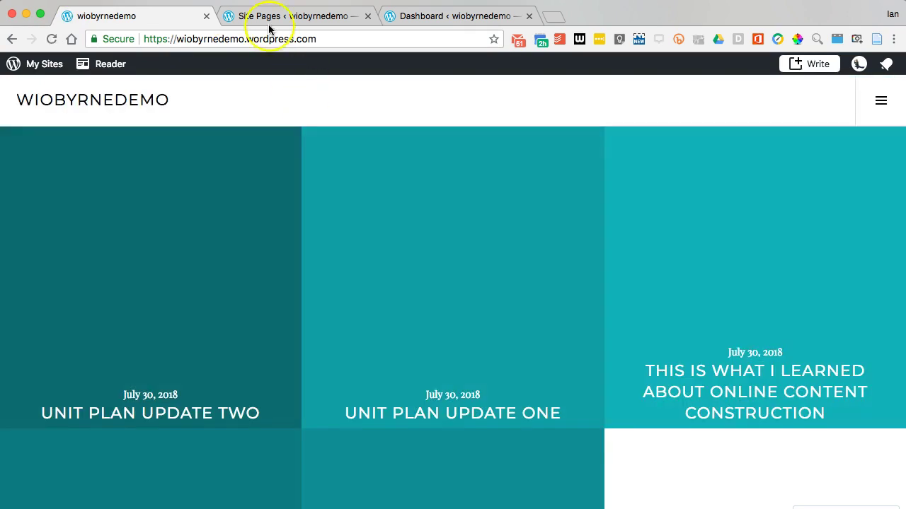
Examine the published pages list and the site management options on the WordPress.com Site Pages screen.
{"action": "left_click", "coordinate": [281, 16]}
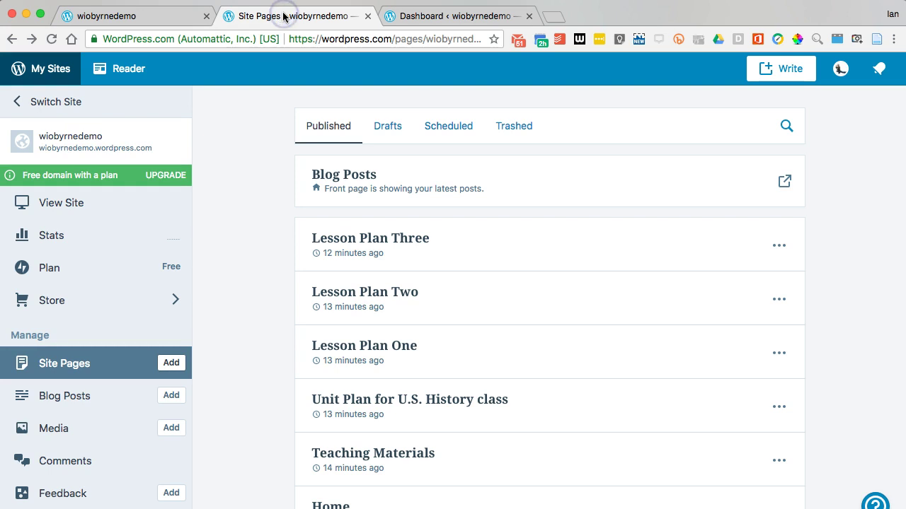
{"action": "left_click", "coordinate": [120, 16]}
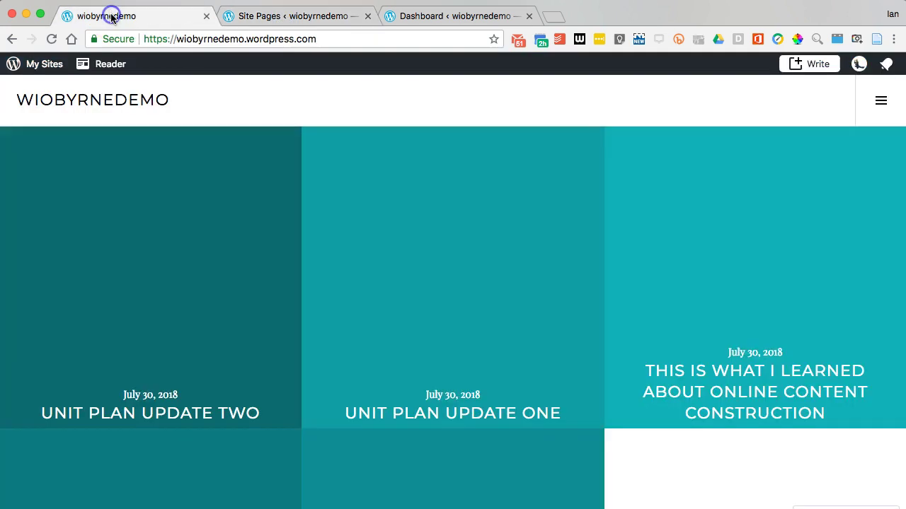
{"action": "left_click", "coordinate": [248, 15]}
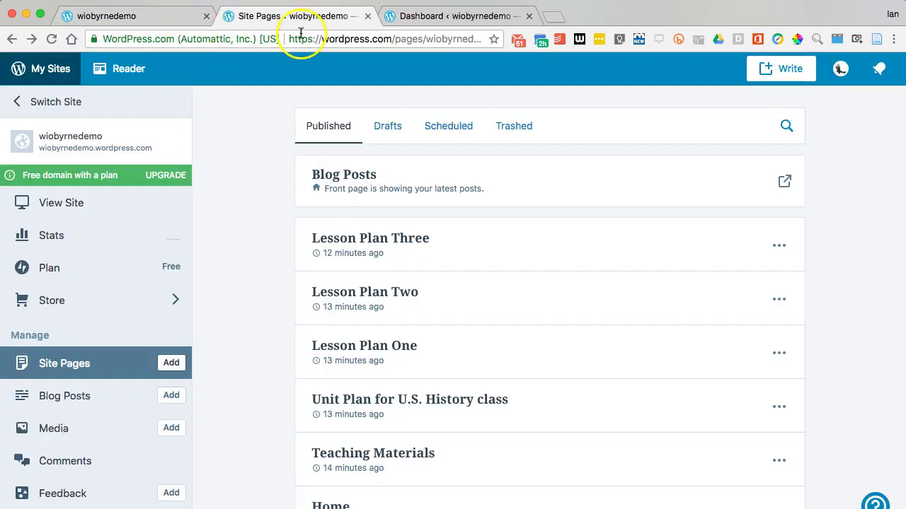
{"action": "scroll", "coordinate": [243, 203], "scroll_direction": "down", "scroll_amount": 3}
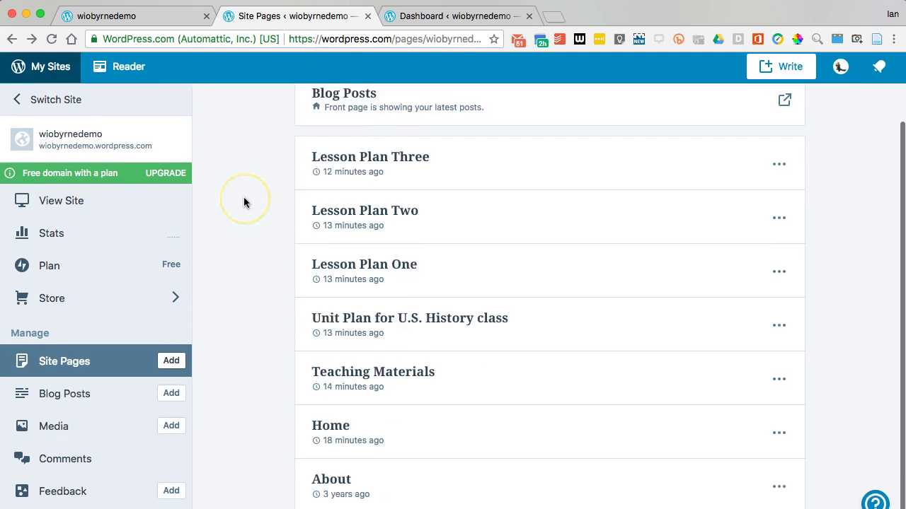
{"action": "scroll", "coordinate": [244, 203], "scroll_direction": "up", "scroll_amount": 3}
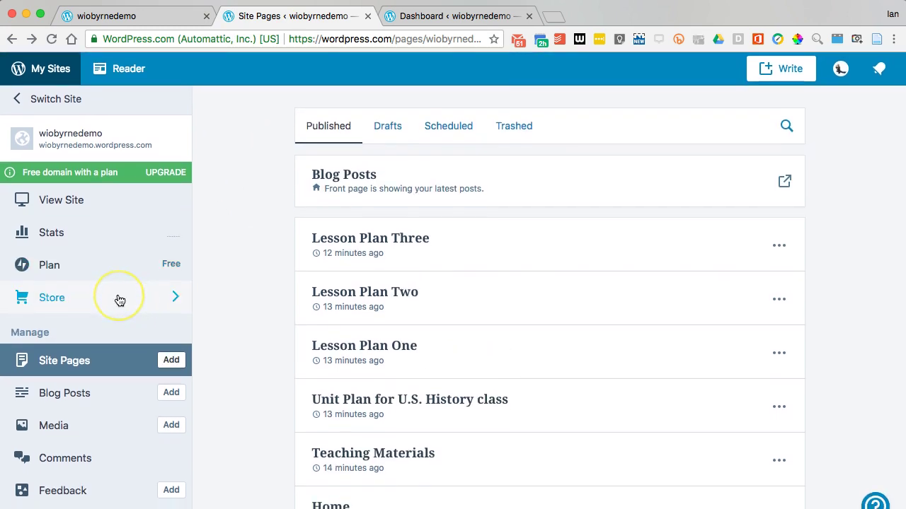
{"action": "scroll", "coordinate": [117, 299], "scroll_direction": "down", "scroll_amount": 5}
{"action": "scroll", "coordinate": [117, 297], "scroll_direction": "up", "scroll_amount": 5}
{"action": "left_click", "coordinate": [236, 268]}
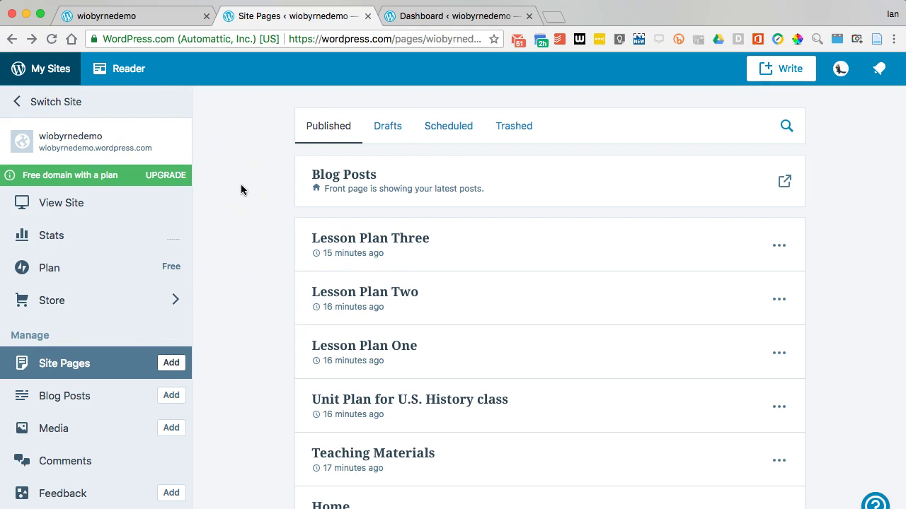
Examine the public site's web address and compare it with the wp-admin address of its dashboard.
{"action": "left_click", "coordinate": [156, 12]}
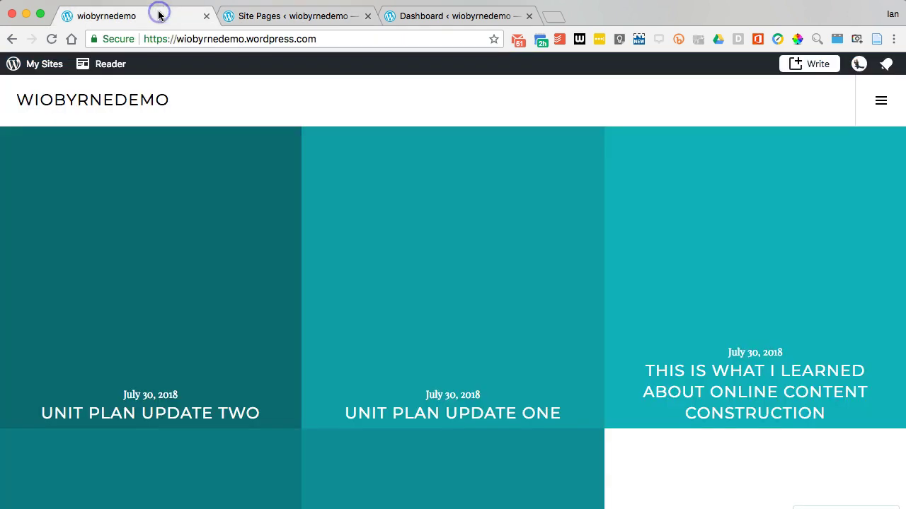
{"action": "left_click", "coordinate": [211, 38]}
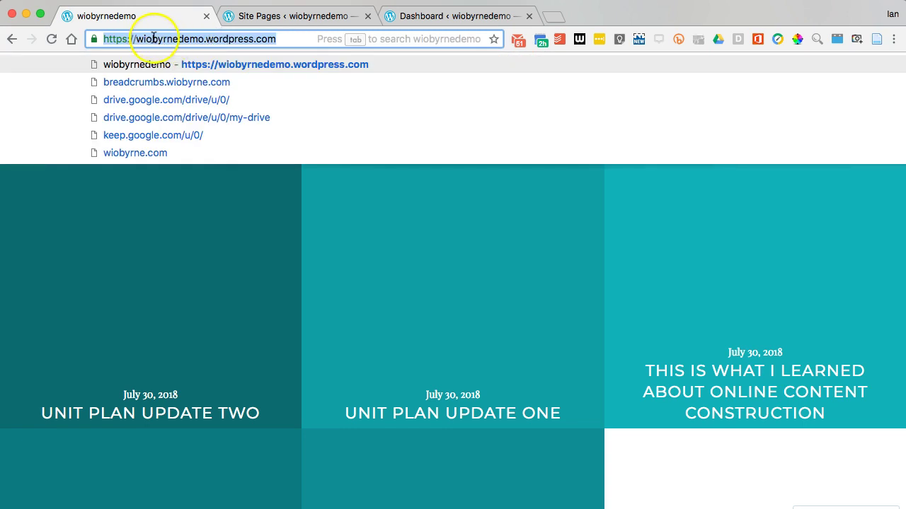
{"action": "left_click", "coordinate": [191, 39]}
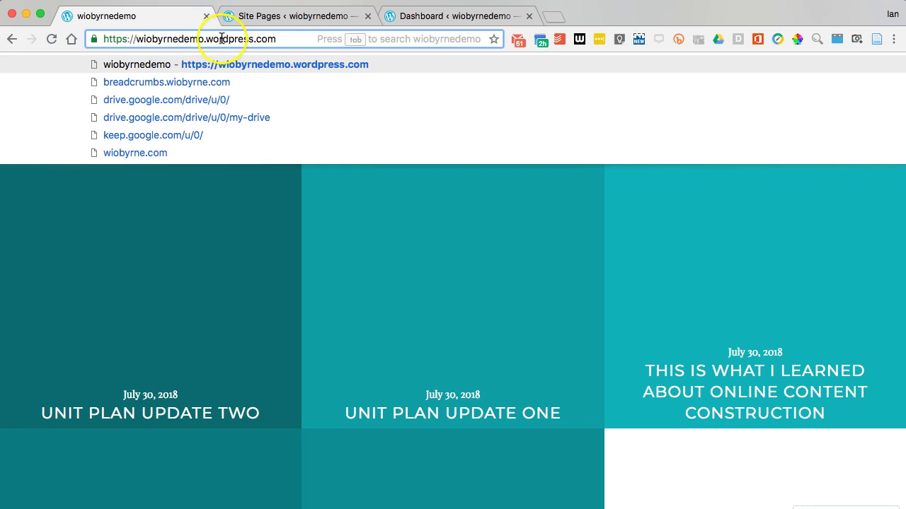
{"action": "left_click", "coordinate": [278, 39]}
{"action": "left_click", "coordinate": [428, 16]}
{"action": "left_click", "coordinate": [277, 41]}
{"action": "left_click", "coordinate": [203, 35]}
{"action": "left_click", "coordinate": [323, 39]}
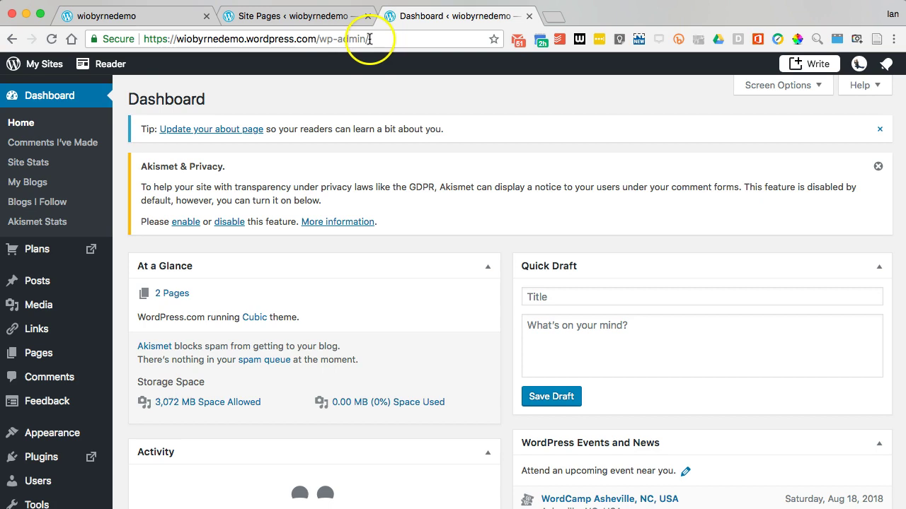
Dismiss the Akismet privacy notice and the about-page tip on the wp-admin dashboard.
{"action": "left_click", "coordinate": [306, 16]}
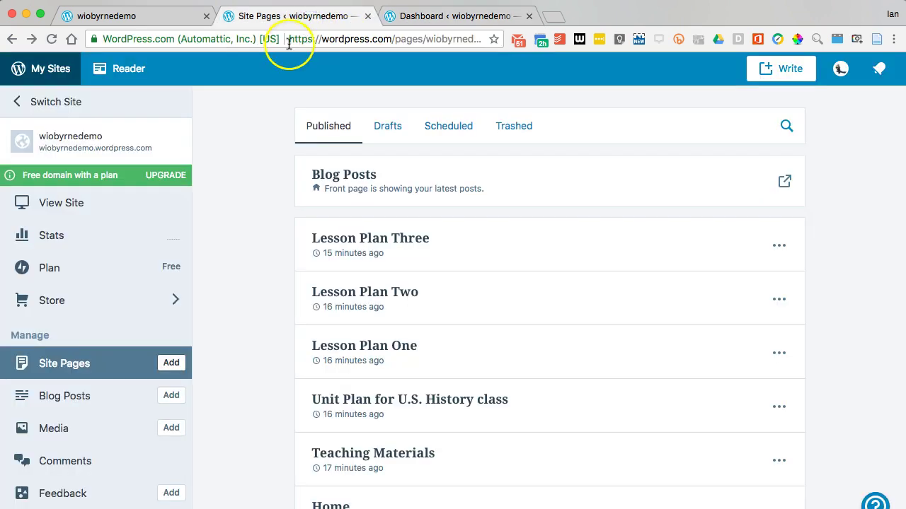
{"action": "left_click", "coordinate": [415, 16]}
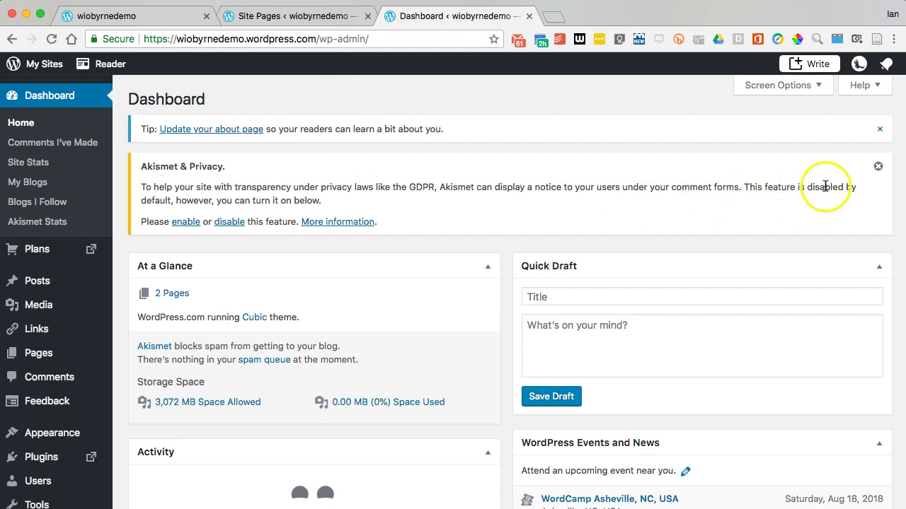
{"action": "left_click", "coordinate": [878, 168]}
{"action": "left_click", "coordinate": [879, 129]}
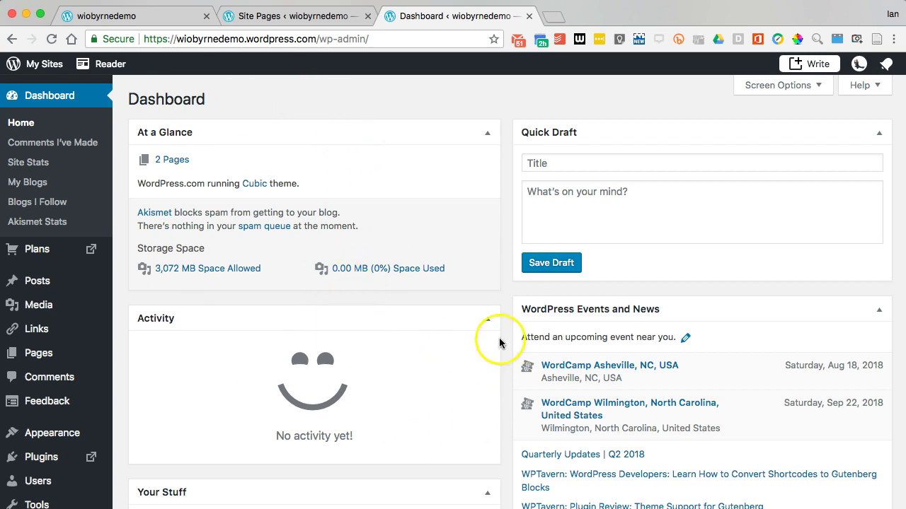
Compare the WordPress.com Site Pages screen with the wp-admin dashboard.
{"action": "left_click", "coordinate": [296, 20]}
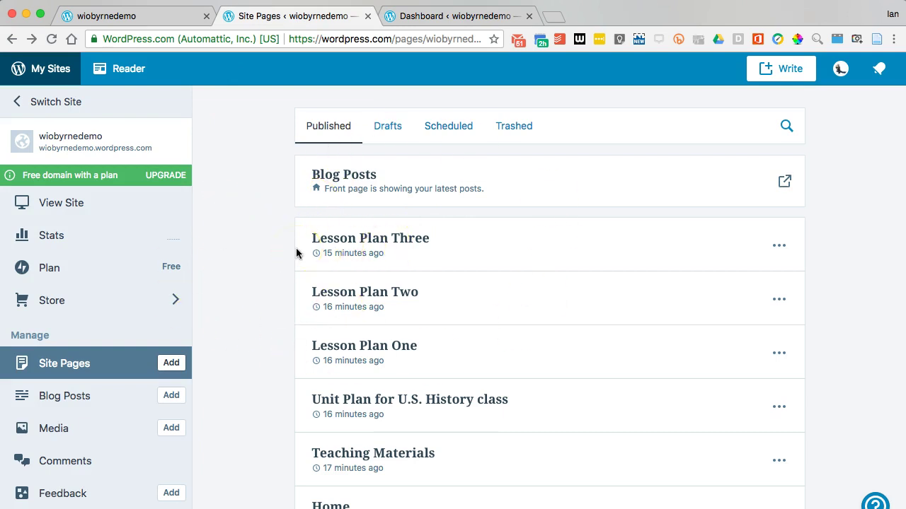
{"action": "left_click", "coordinate": [416, 18]}
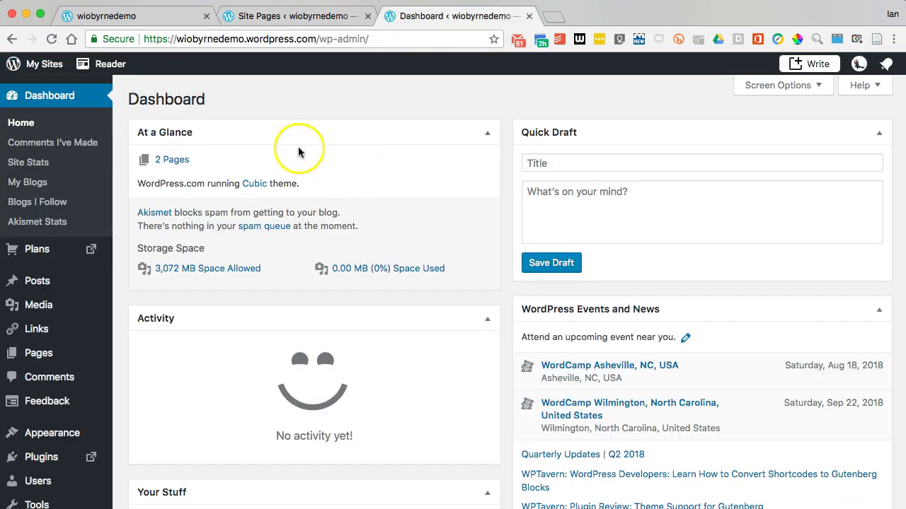
{"action": "left_click", "coordinate": [147, 12]}
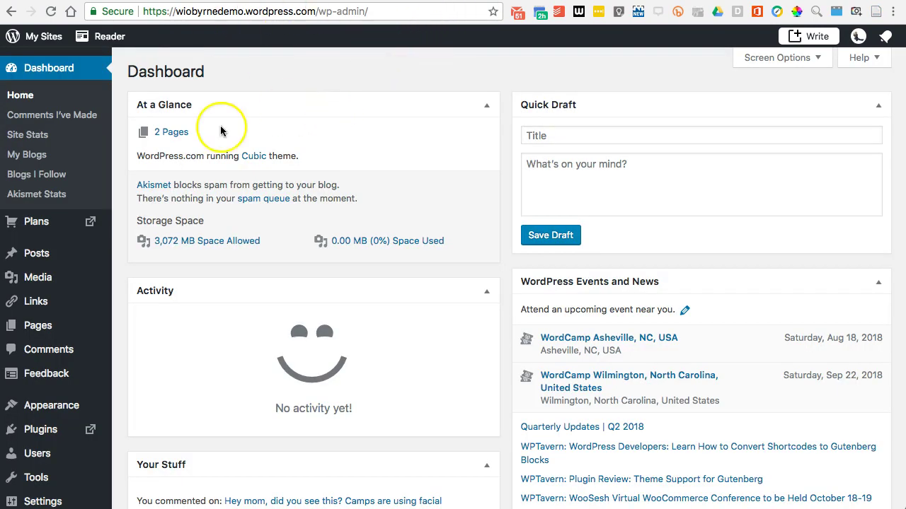
Open the list of all blog posts in wp-admin and look over their titles.
{"action": "mouse_move", "coordinate": [27, 264]}
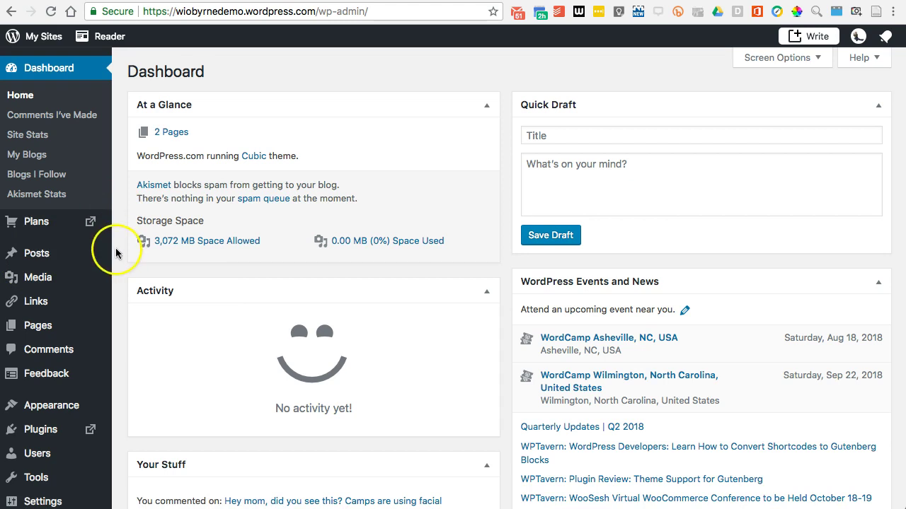
{"action": "left_click", "coordinate": [39, 253]}
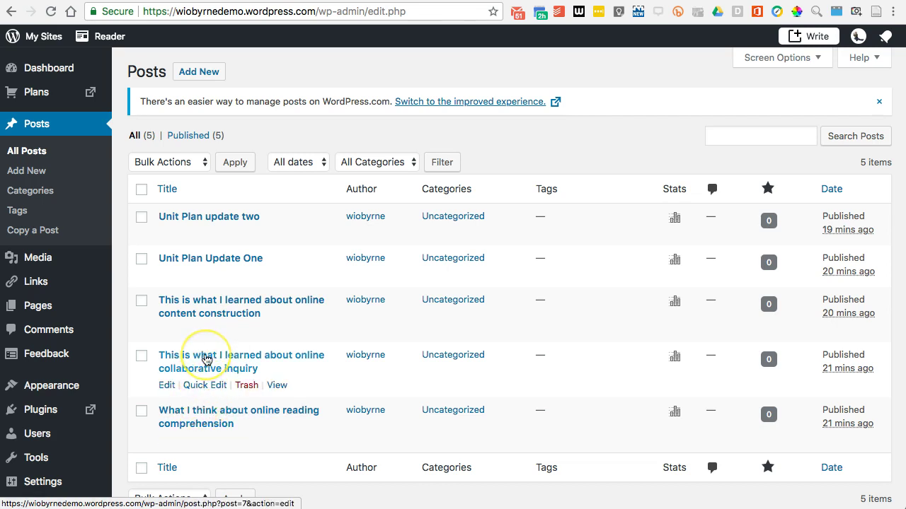
{"action": "left_click", "coordinate": [212, 303]}
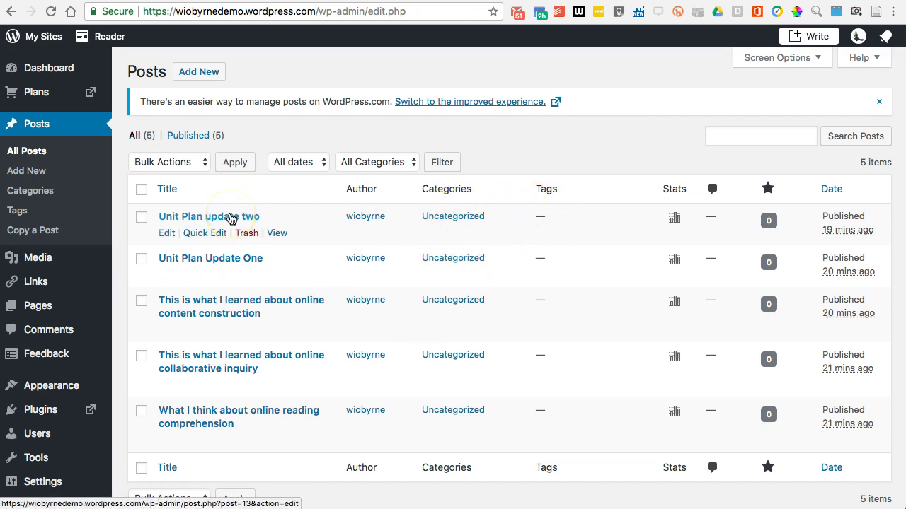
Open the "Unit Plan update two" post, examine its content, publishing, format, category and tag options, and return to the list of all posts.
{"action": "left_click", "coordinate": [230, 218]}
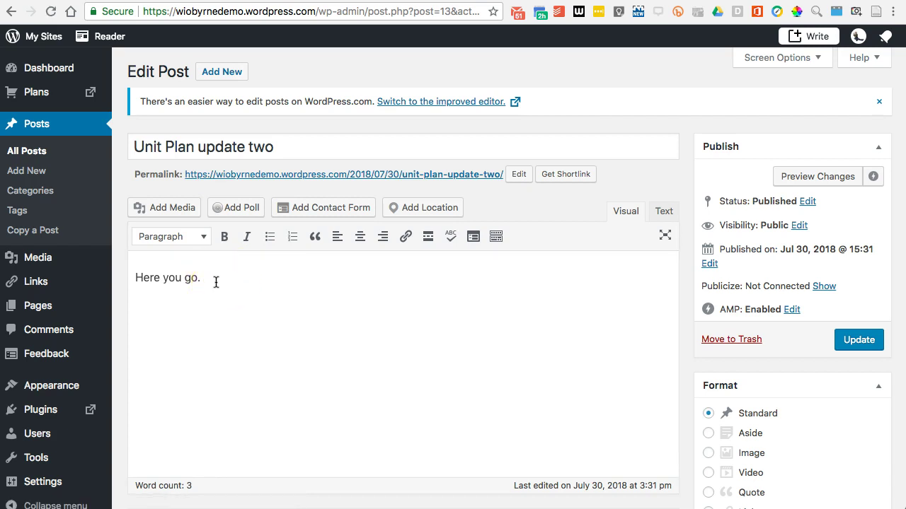
{"action": "scroll", "coordinate": [218, 282], "scroll_direction": "down", "scroll_amount": 5}
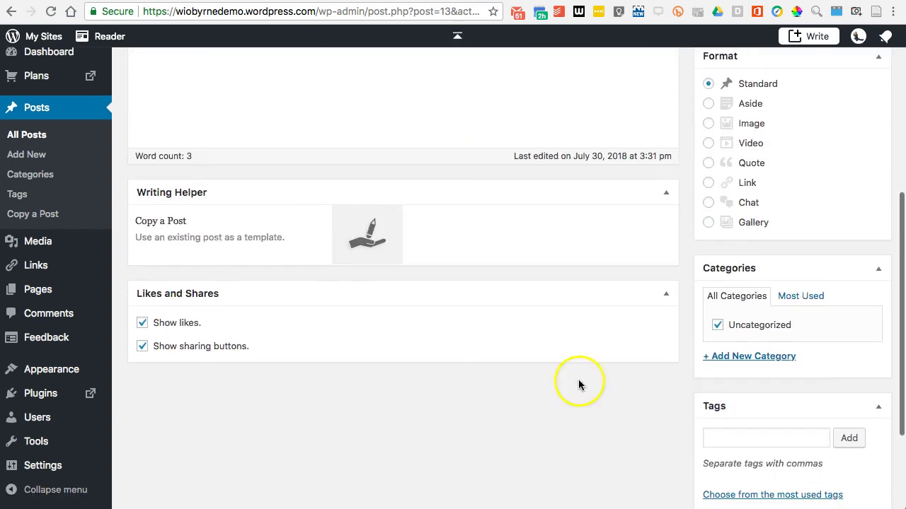
{"action": "scroll", "coordinate": [751, 431], "scroll_direction": "down", "scroll_amount": 2}
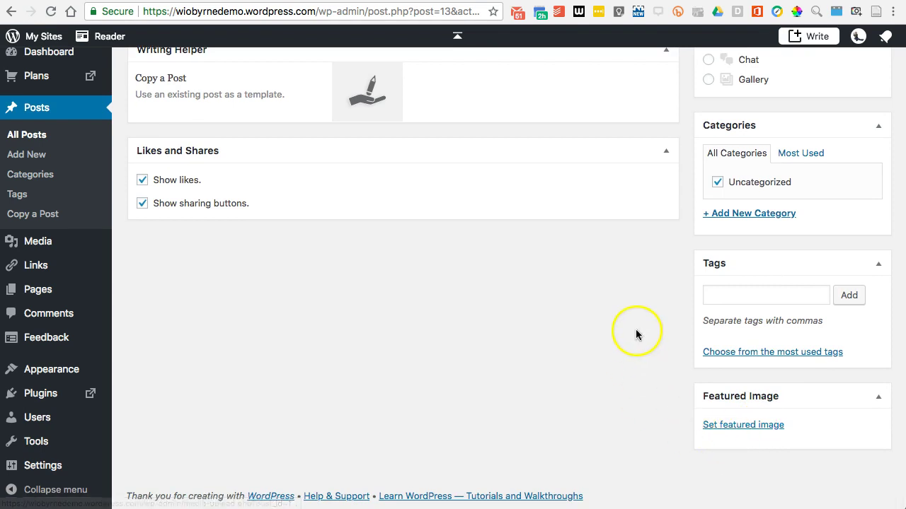
{"action": "scroll", "coordinate": [680, 400], "scroll_direction": "up", "scroll_amount": 7}
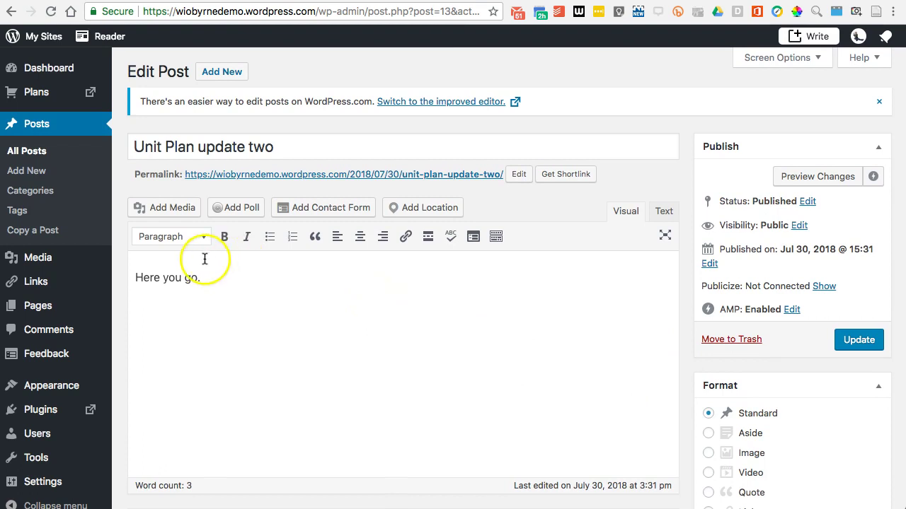
{"action": "left_click", "coordinate": [44, 150]}
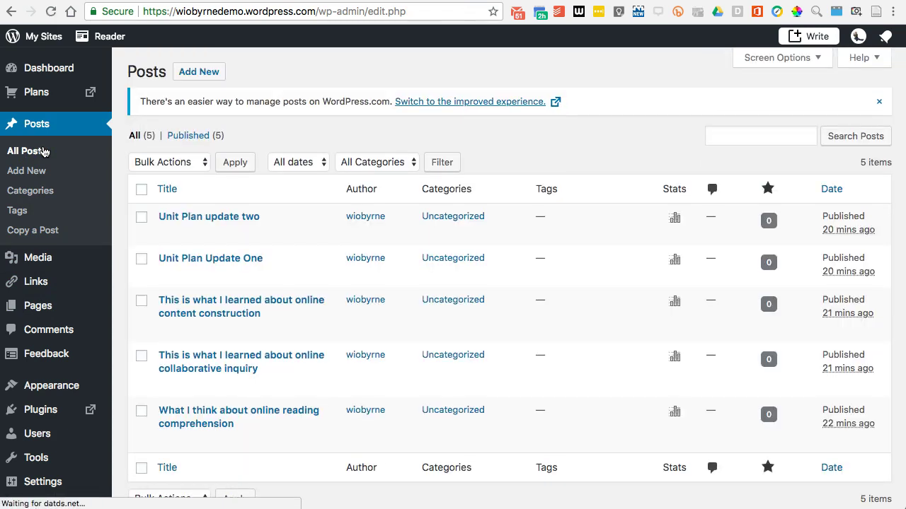
{"action": "left_click", "coordinate": [50, 156]}
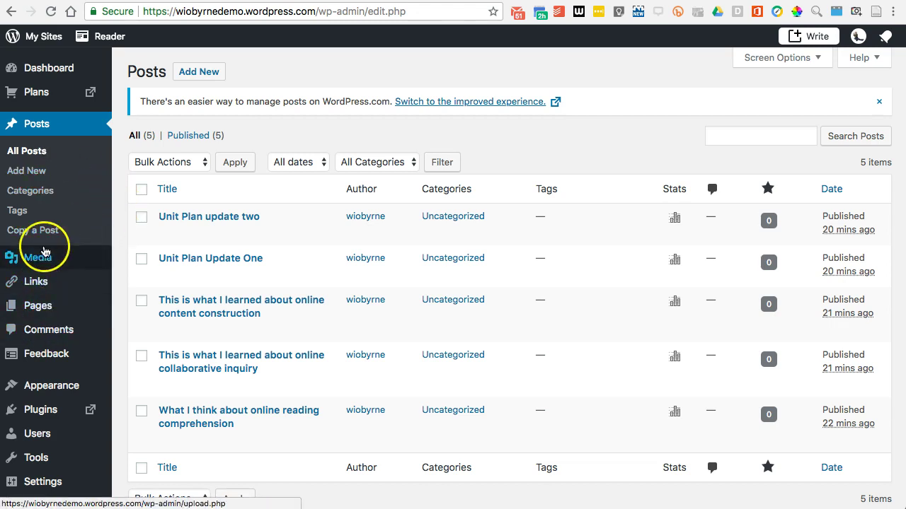
Open the list of all pages in wp-admin and look over the Home, lesson plan, teaching materials and unit plan pages.
{"action": "mouse_move", "coordinate": [40, 106]}
{"action": "left_click", "coordinate": [39, 307]}
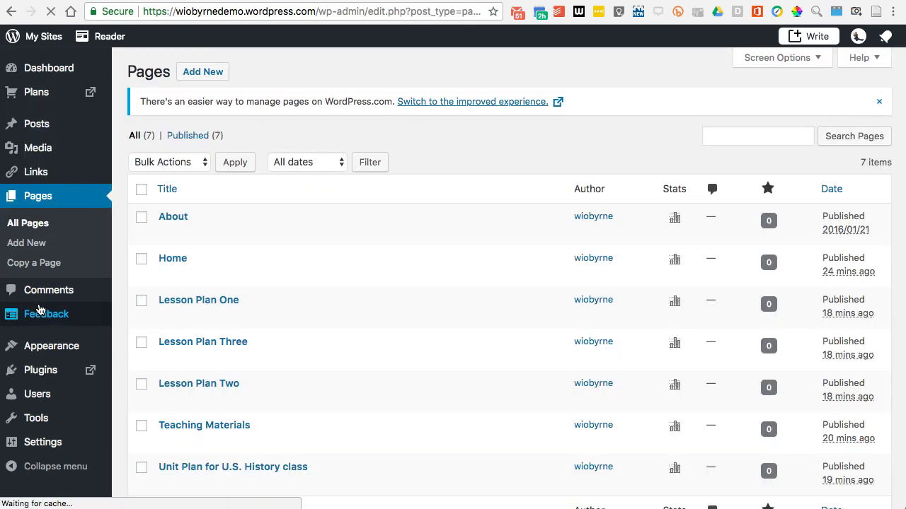
{"action": "left_click", "coordinate": [97, 286]}
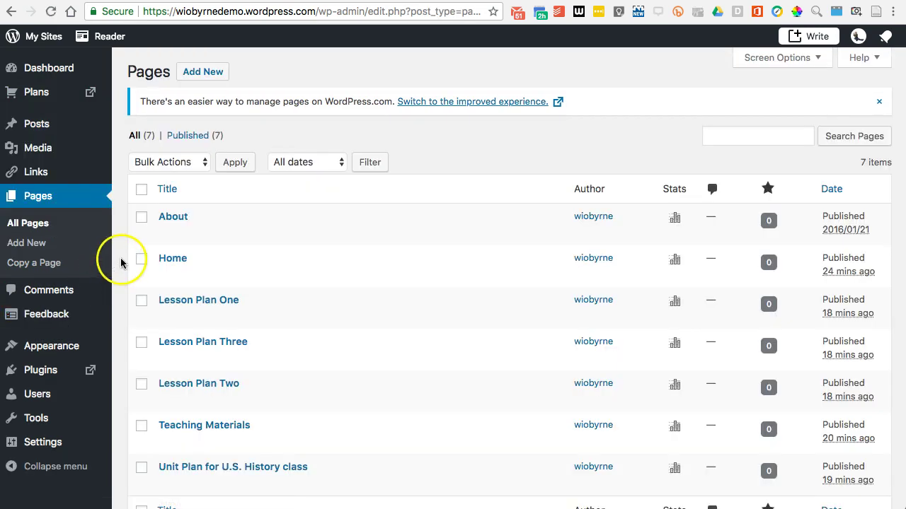
{"action": "left_click", "coordinate": [165, 261]}
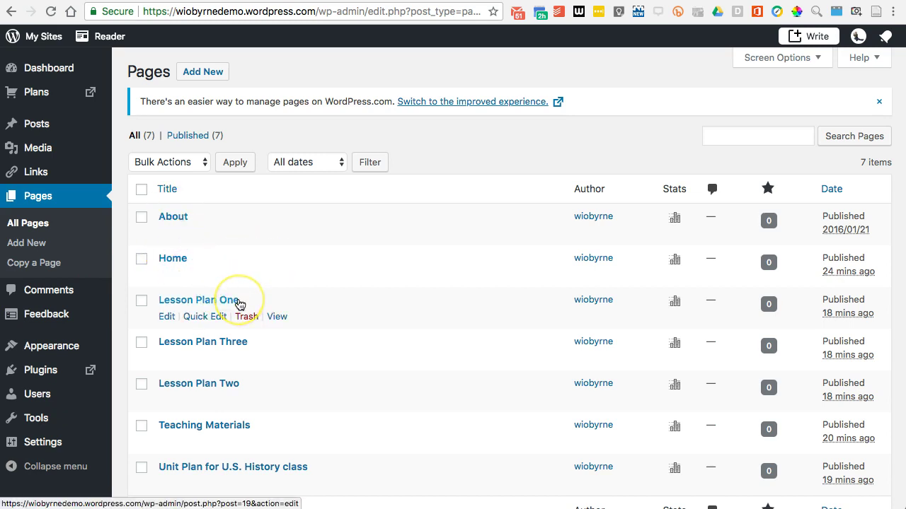
{"action": "scroll", "coordinate": [239, 304], "scroll_direction": "down", "scroll_amount": 3}
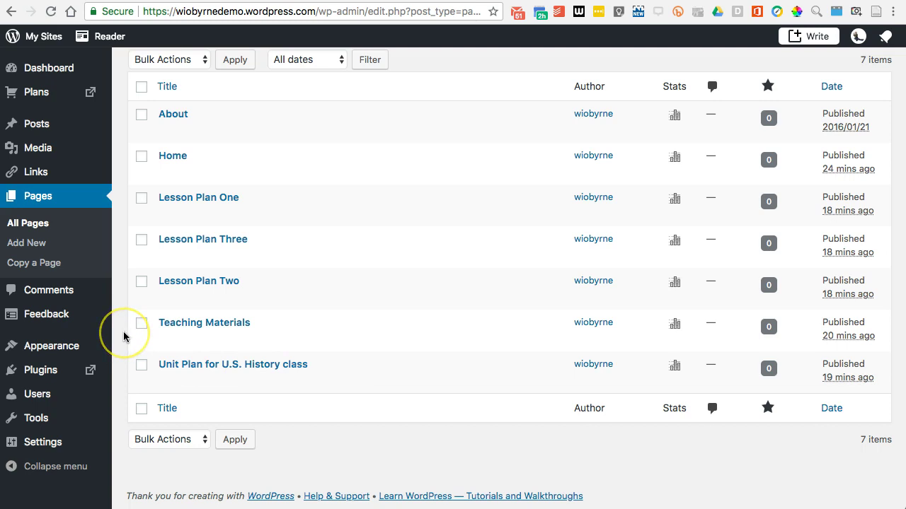
{"action": "scroll", "coordinate": [121, 338], "scroll_direction": "up", "scroll_amount": 1}
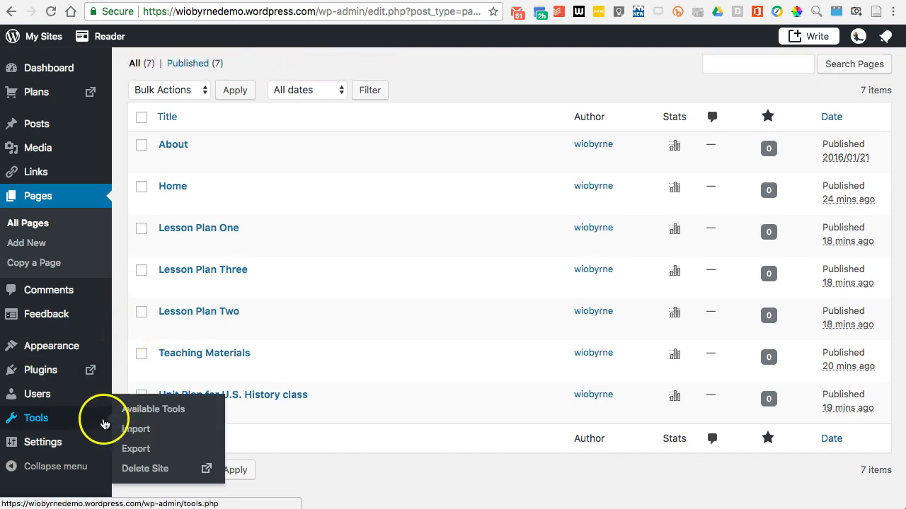
Open the general site settings and the Webhooks settings and look over the available settings sections.
{"action": "mouse_move", "coordinate": [44, 440]}
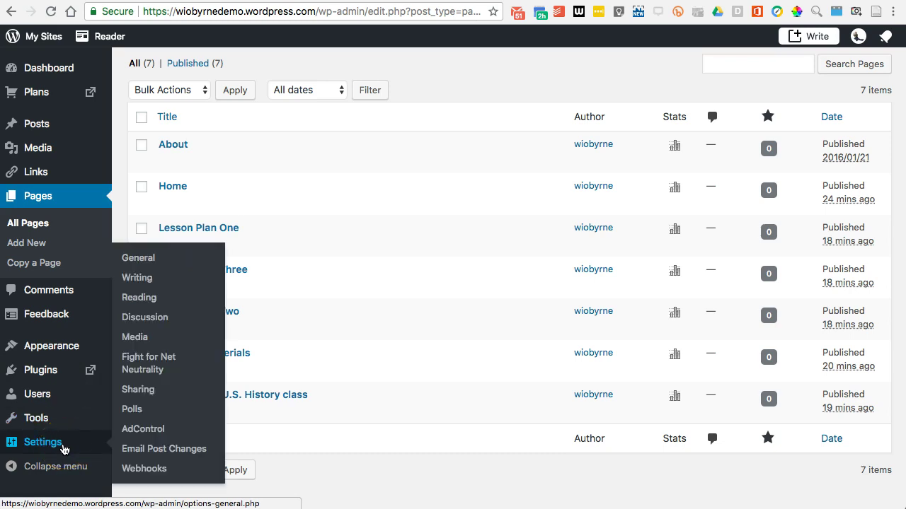
{"action": "left_click", "coordinate": [40, 446]}
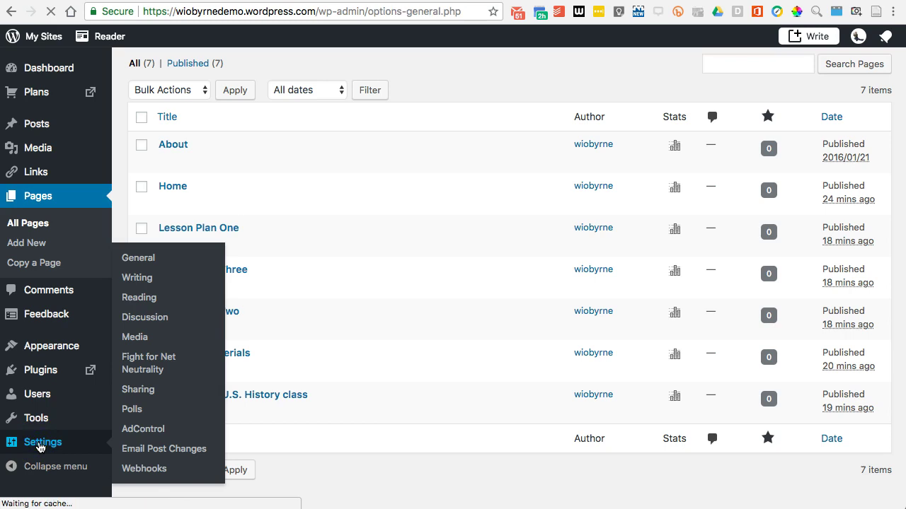
{"action": "scroll", "coordinate": [204, 318], "scroll_direction": "down", "scroll_amount": 5}
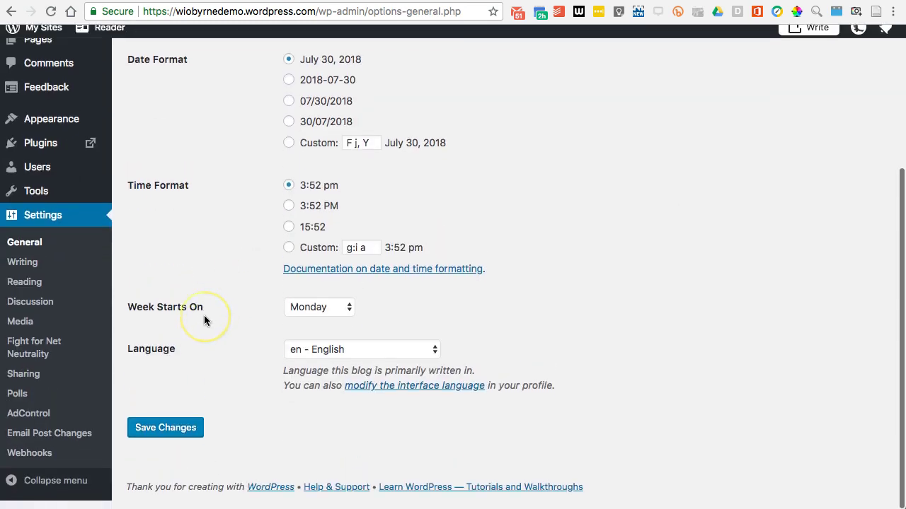
{"action": "scroll", "coordinate": [78, 345], "scroll_direction": "down", "scroll_amount": 5}
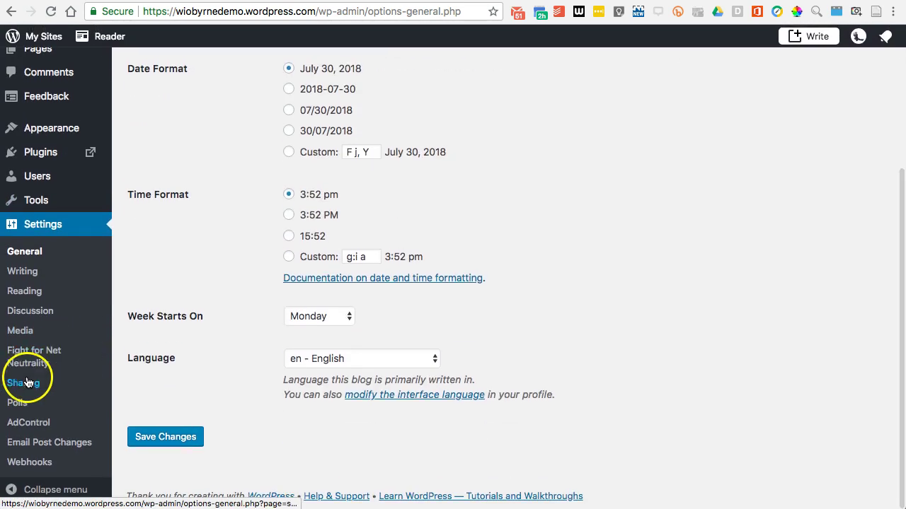
{"action": "left_click", "coordinate": [29, 464]}
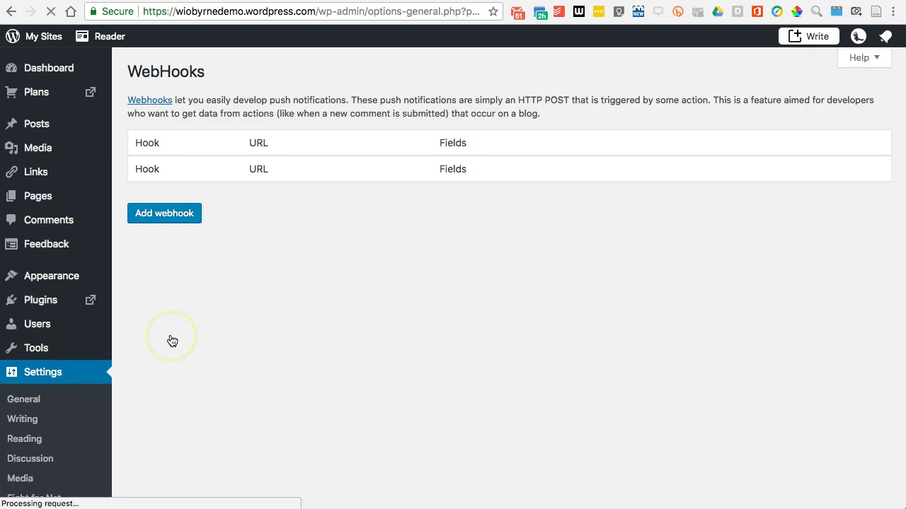
{"action": "scroll", "coordinate": [32, 421], "scroll_direction": "down", "scroll_amount": 3}
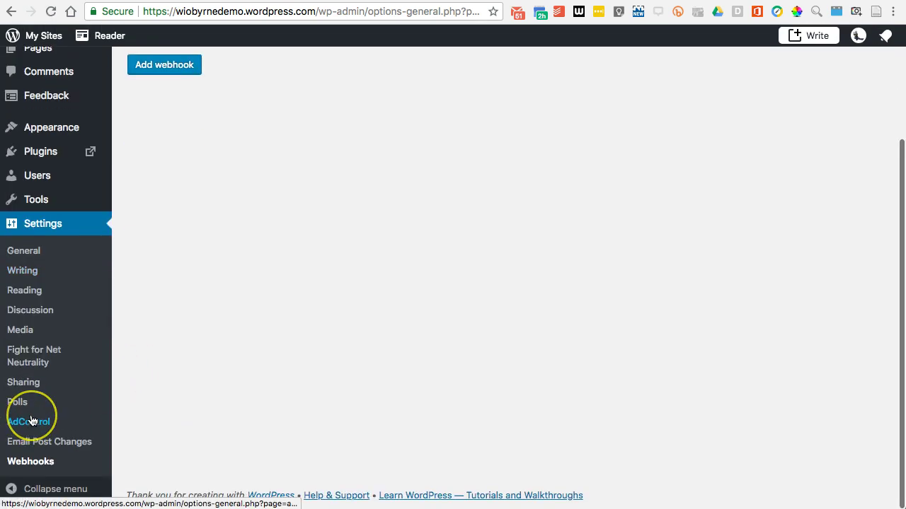
{"action": "scroll", "coordinate": [36, 412], "scroll_direction": "up", "scroll_amount": 3}
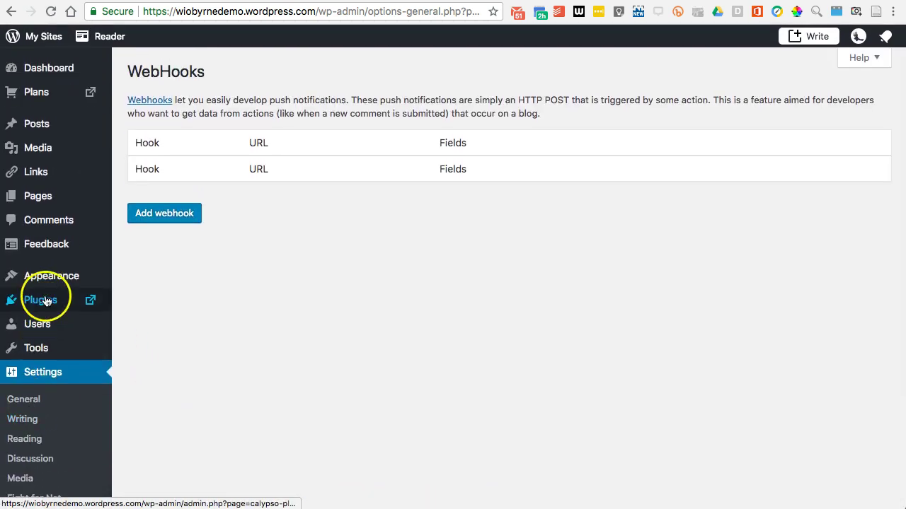
Open the site customizer, look over the Site Identity options and return to the list of customization sections.
{"action": "mouse_move", "coordinate": [50, 278]}
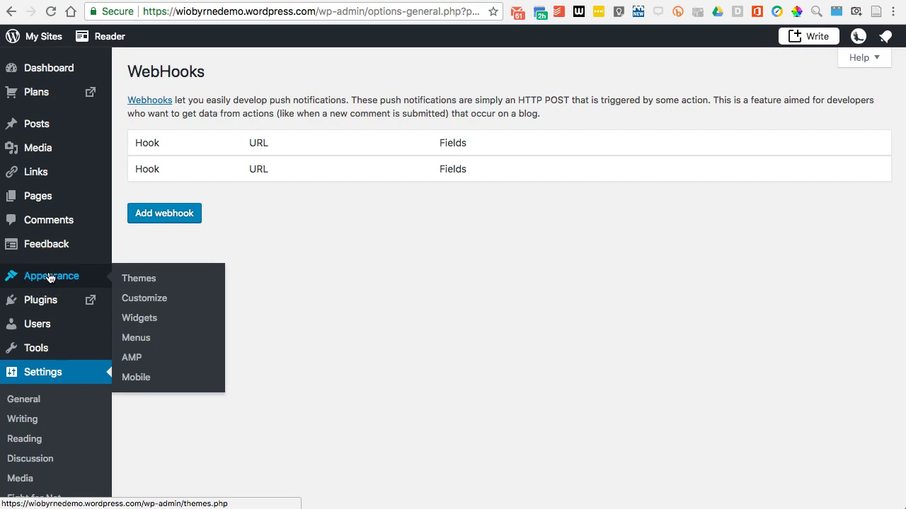
{"action": "left_click", "coordinate": [149, 298]}
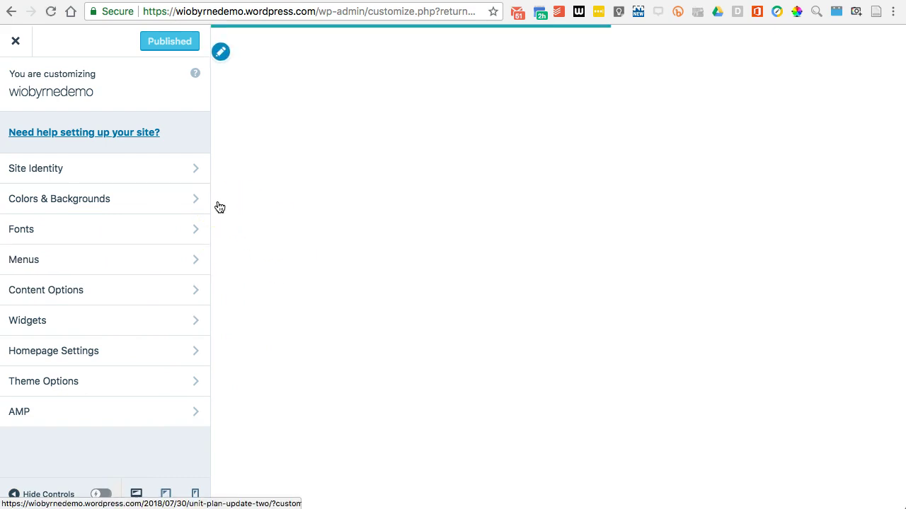
{"action": "left_click", "coordinate": [24, 168]}
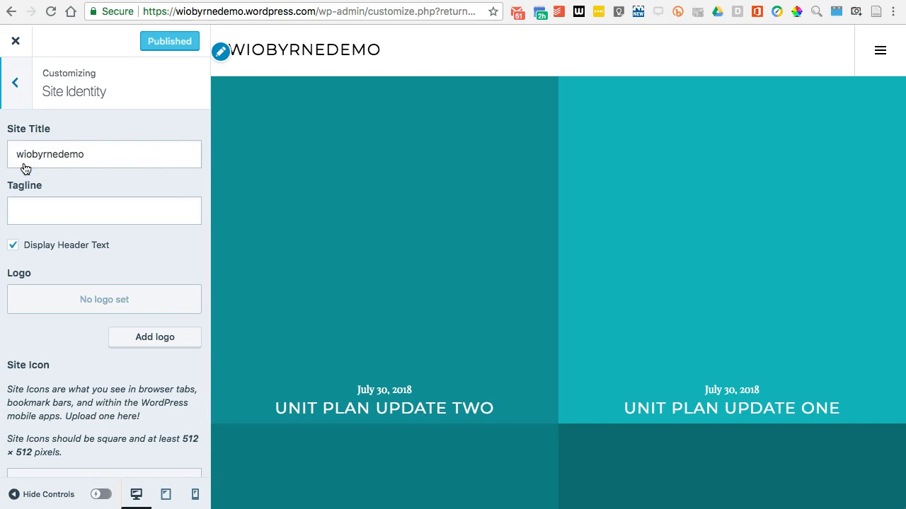
{"action": "left_click", "coordinate": [15, 84]}
In Homepage Settings, make the homepage display a static page and choose Home as that page.
{"action": "left_click", "coordinate": [92, 351]}
{"action": "left_click", "coordinate": [78, 182]}
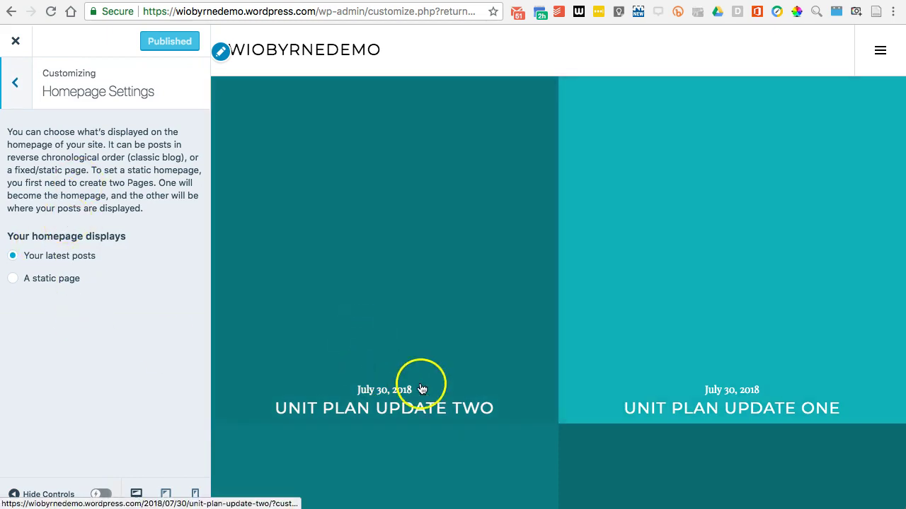
{"action": "left_click", "coordinate": [512, 332]}
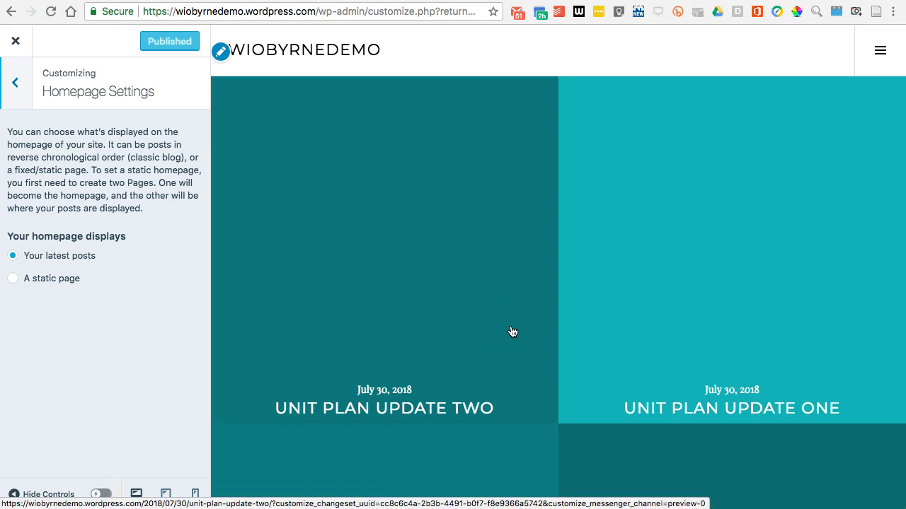
{"action": "left_click", "coordinate": [50, 279]}
{"action": "left_click", "coordinate": [90, 344]}
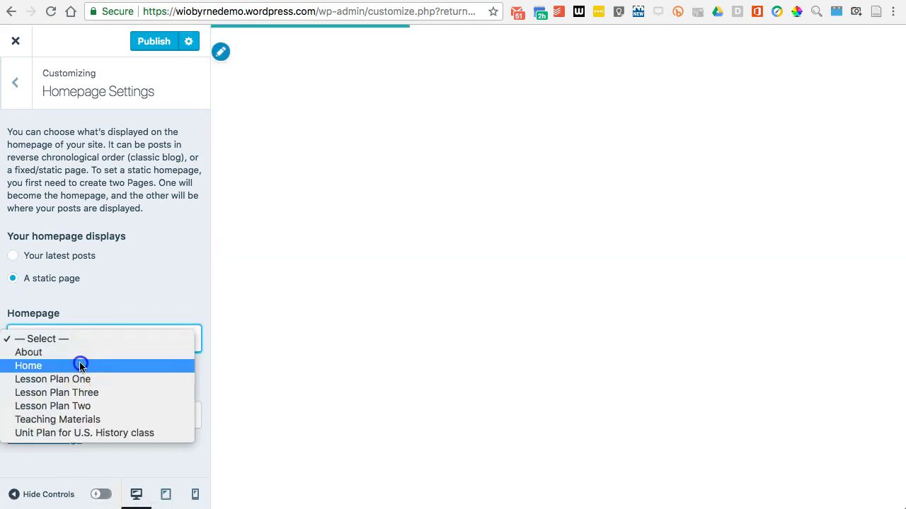
{"action": "left_click", "coordinate": [148, 262]}
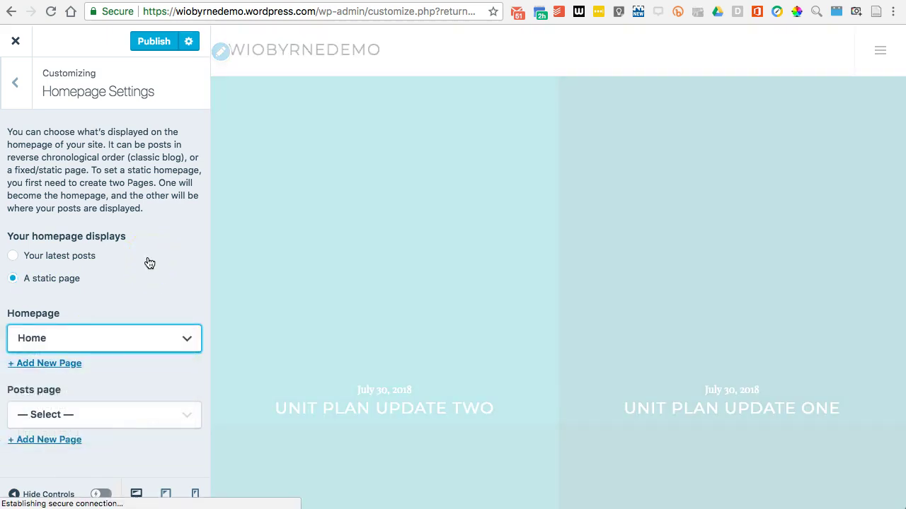
Add a new page named "Blog" as the posts page and publish the homepage settings.
{"action": "left_click", "coordinate": [110, 414]}
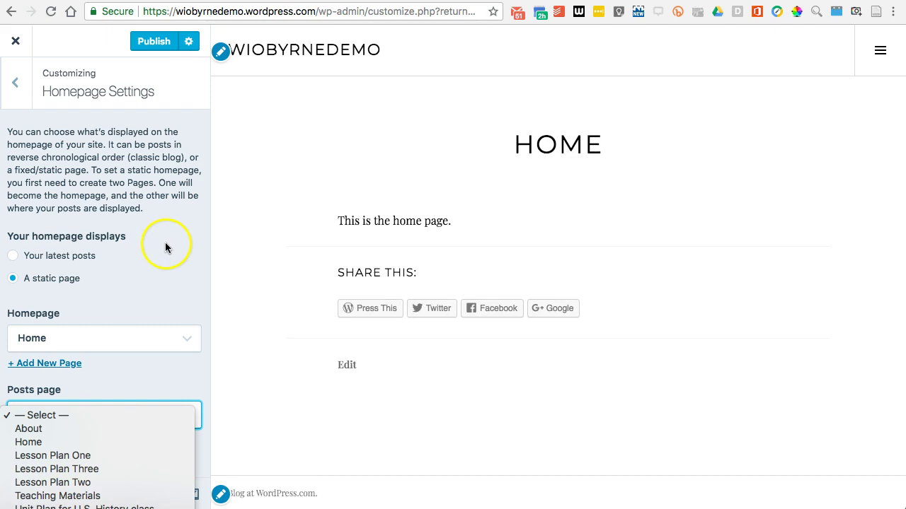
{"action": "left_click", "coordinate": [115, 292]}
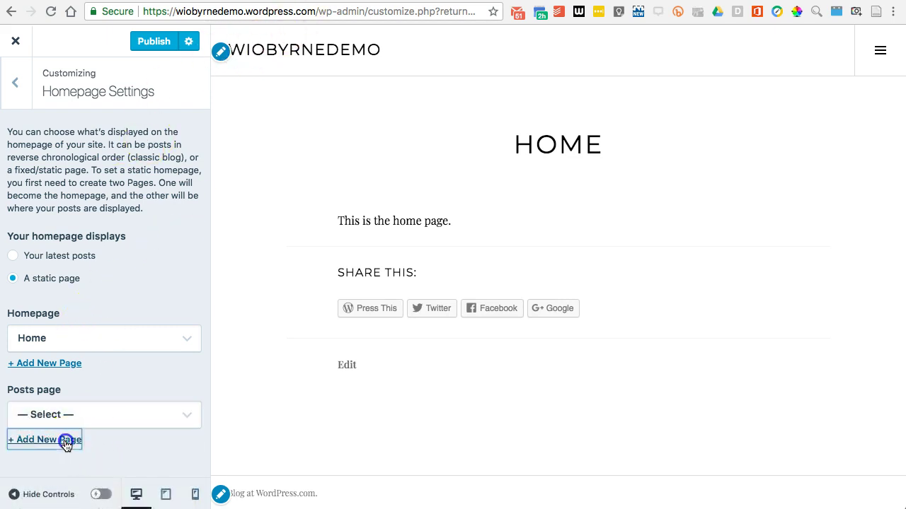
{"action": "left_click", "coordinate": [65, 439]}
{"action": "type", "text": "Blog"}
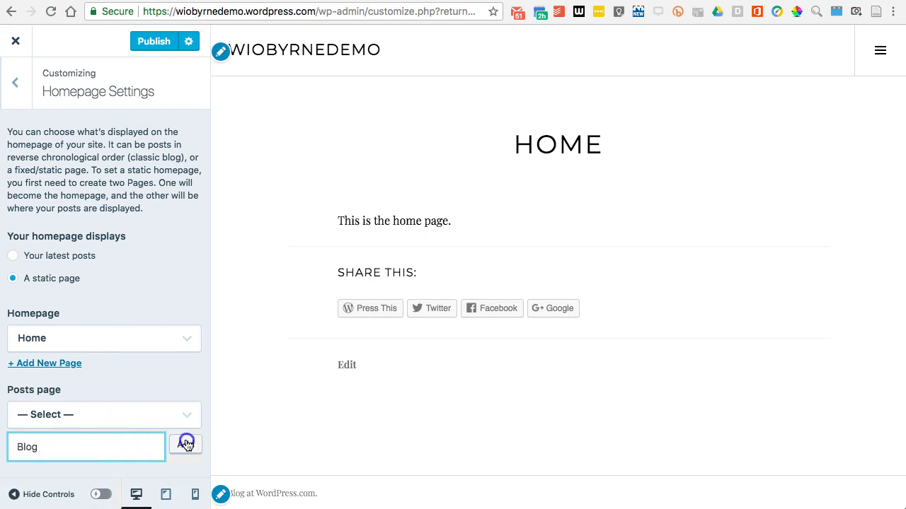
{"action": "left_click", "coordinate": [185, 445]}
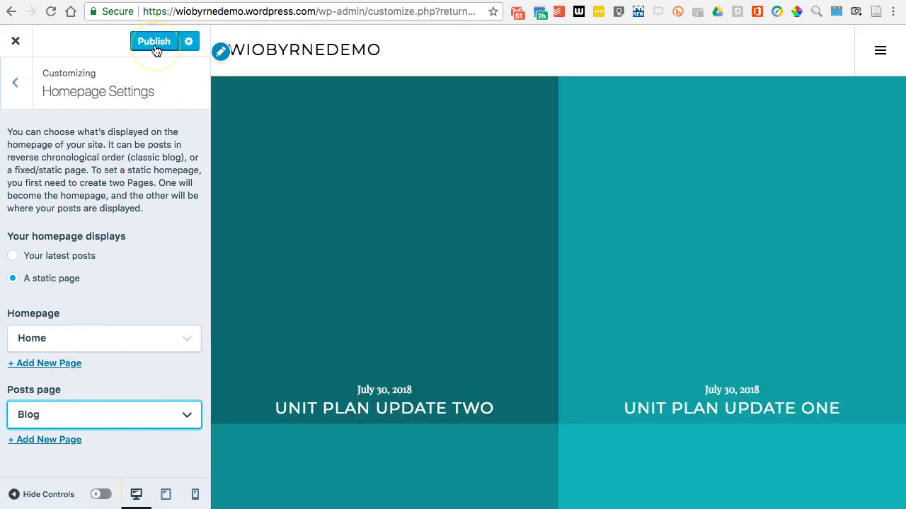
{"action": "left_click", "coordinate": [155, 44]}
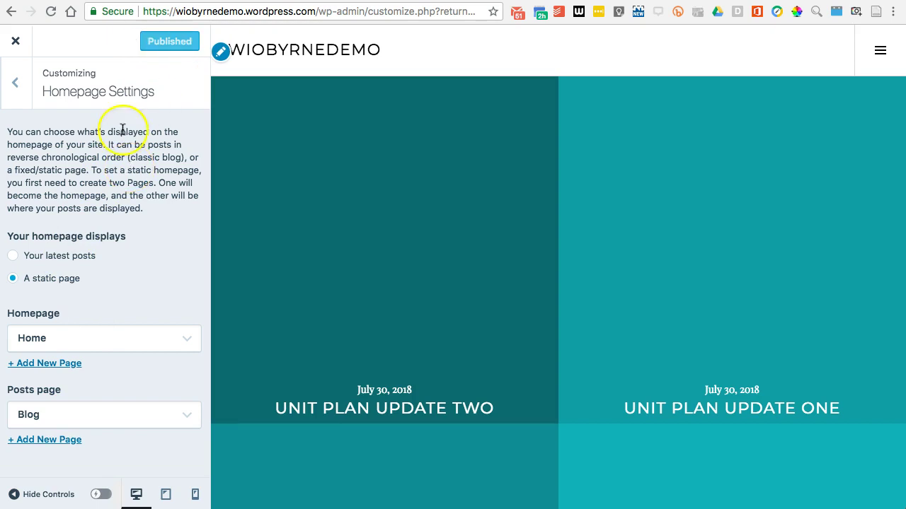
Leave the customizer and review the public home page and its expandable section with search and recent posts.
{"action": "left_click", "coordinate": [16, 40]}
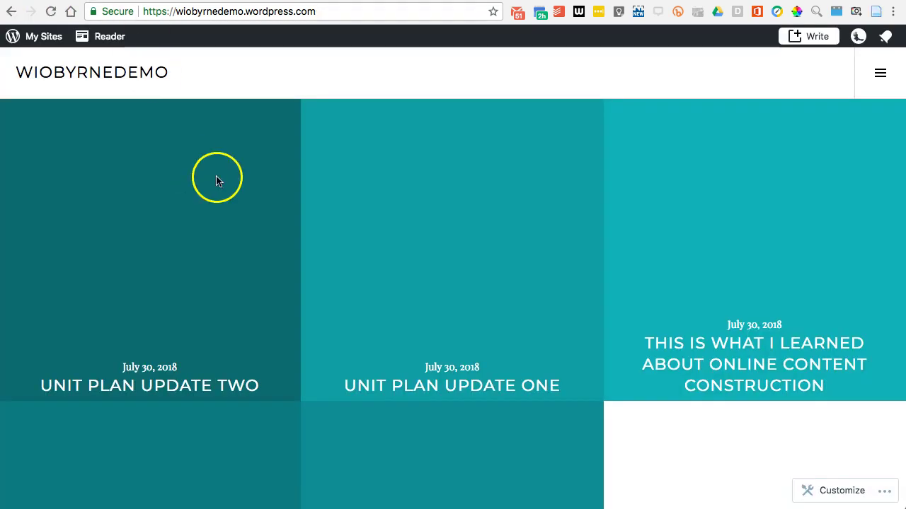
{"action": "left_click", "coordinate": [39, 36]}
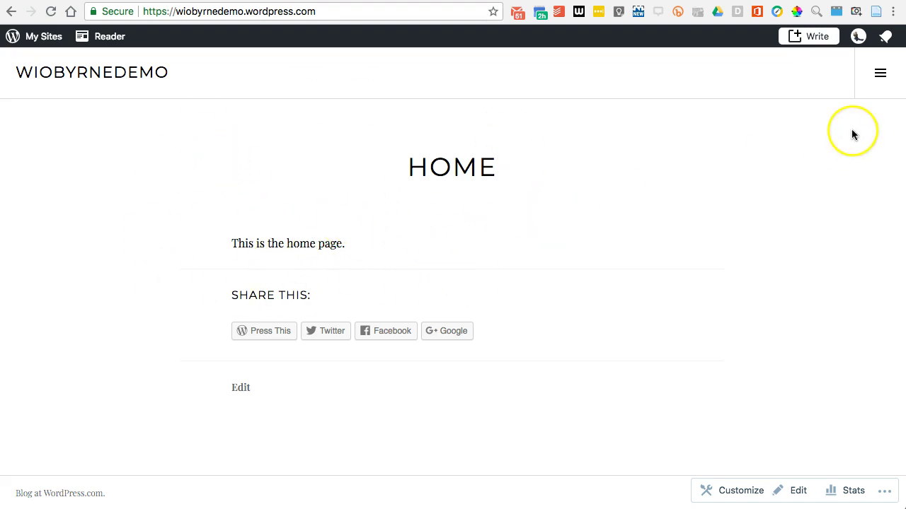
{"action": "left_click", "coordinate": [881, 72]}
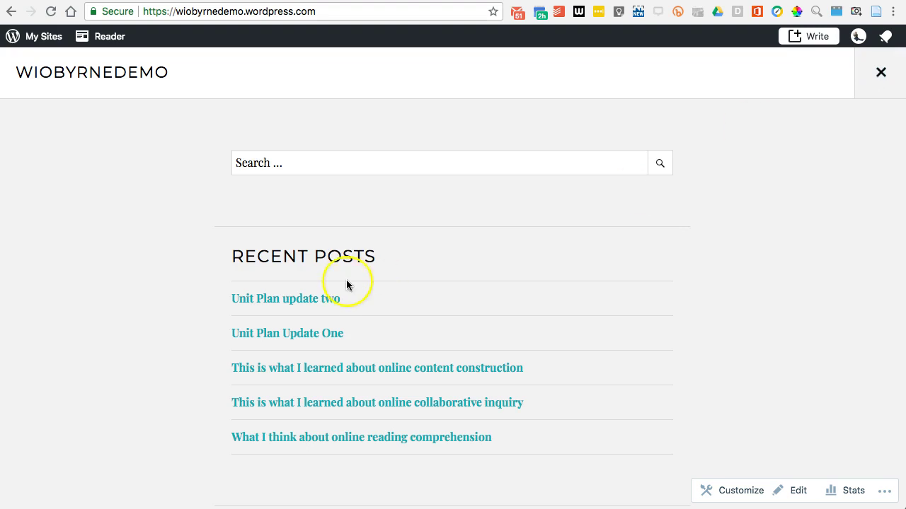
{"action": "scroll", "coordinate": [345, 283], "scroll_direction": "down", "scroll_amount": 10}
{"action": "scroll", "coordinate": [345, 283], "scroll_direction": "up", "scroll_amount": 10}
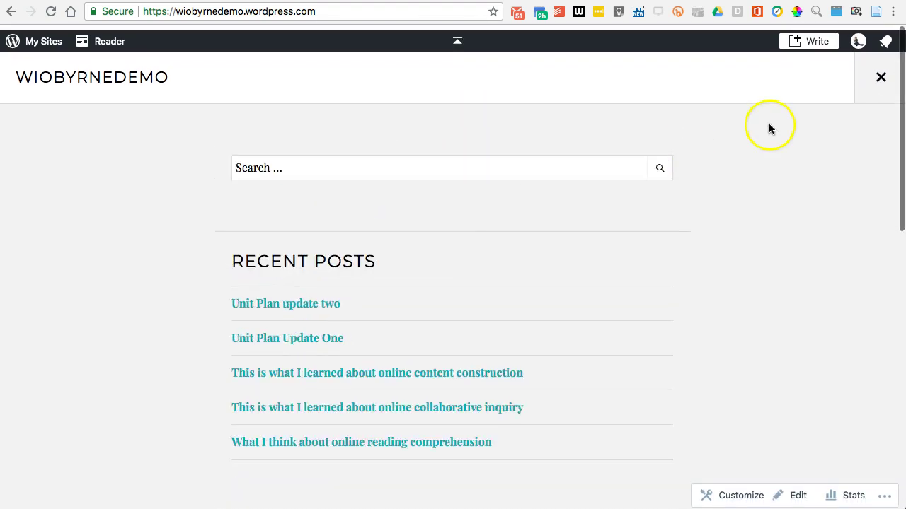
{"action": "left_click", "coordinate": [876, 76]}
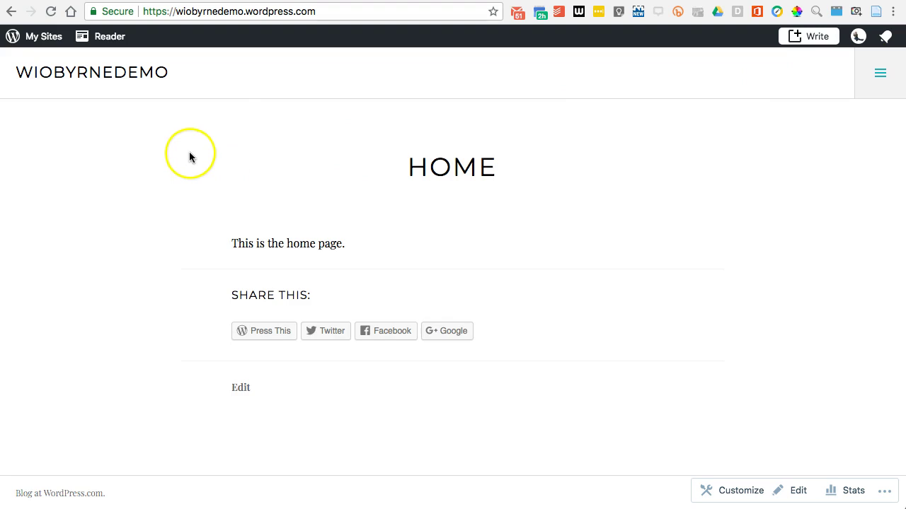
Return to wp-admin and open the list of all posts.
{"action": "left_click", "coordinate": [259, 1]}
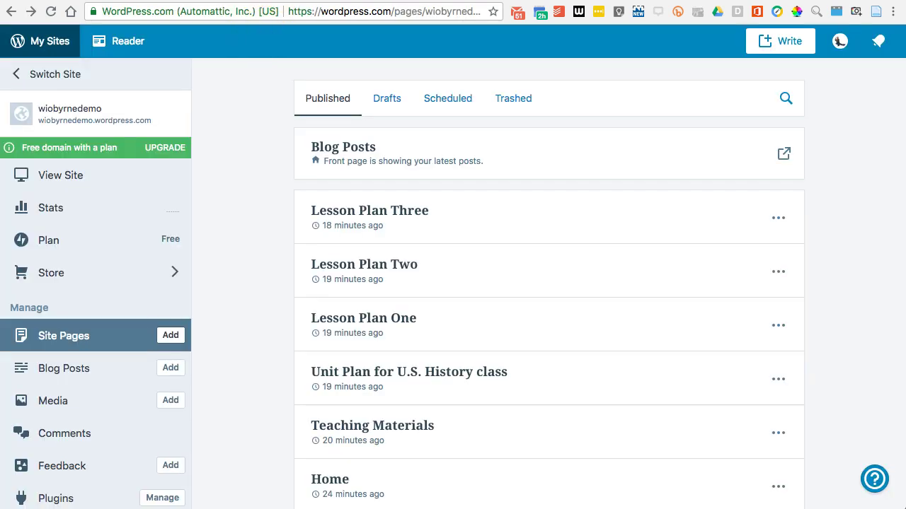
{"action": "left_click", "coordinate": [356, 2]}
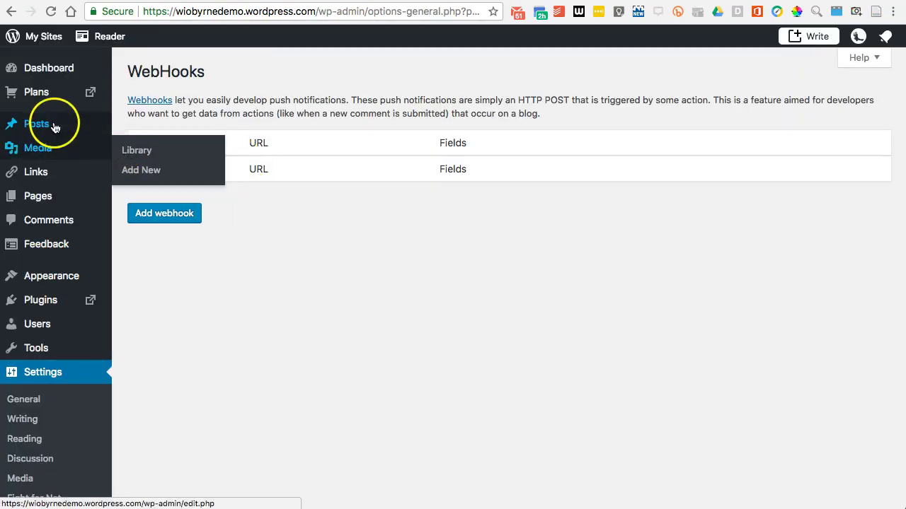
{"action": "left_click", "coordinate": [40, 126]}
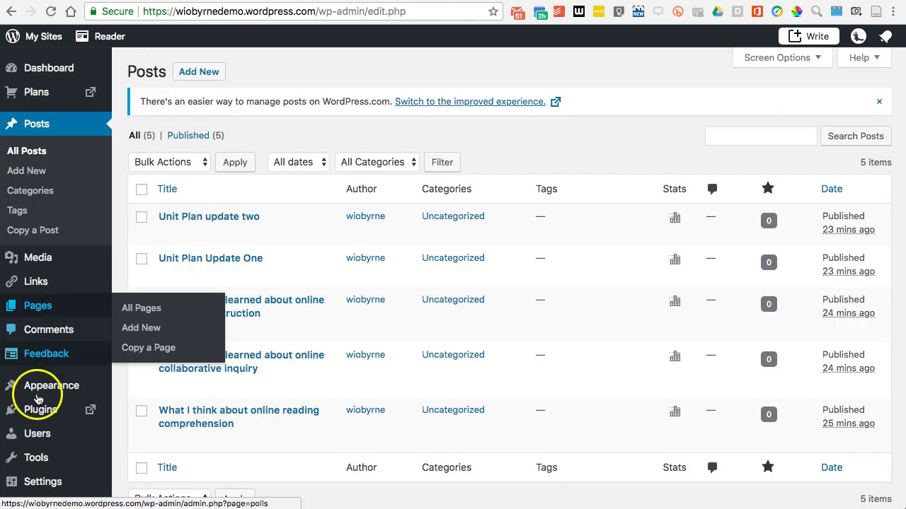
Create a new navigation menu named "Main Menu" in the site's appearance settings.
{"action": "mouse_move", "coordinate": [22, 388]}
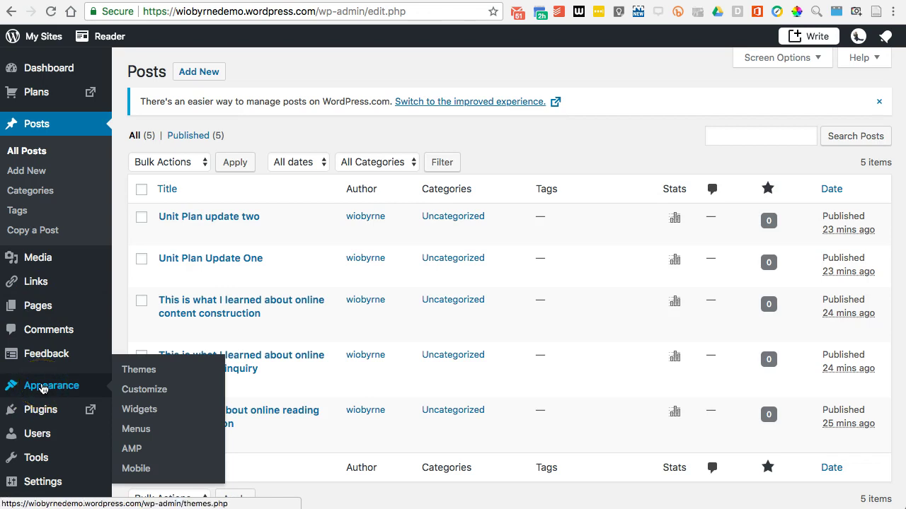
{"action": "left_click", "coordinate": [144, 429]}
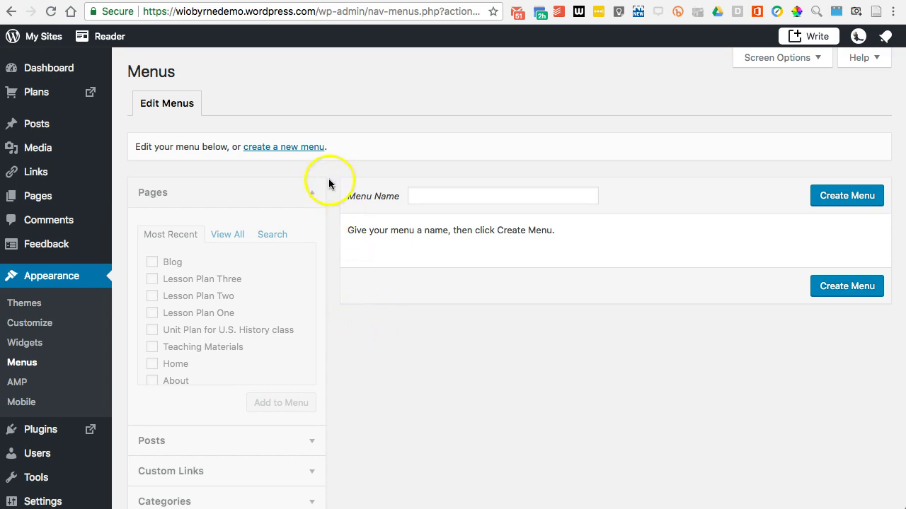
{"action": "left_click", "coordinate": [303, 148]}
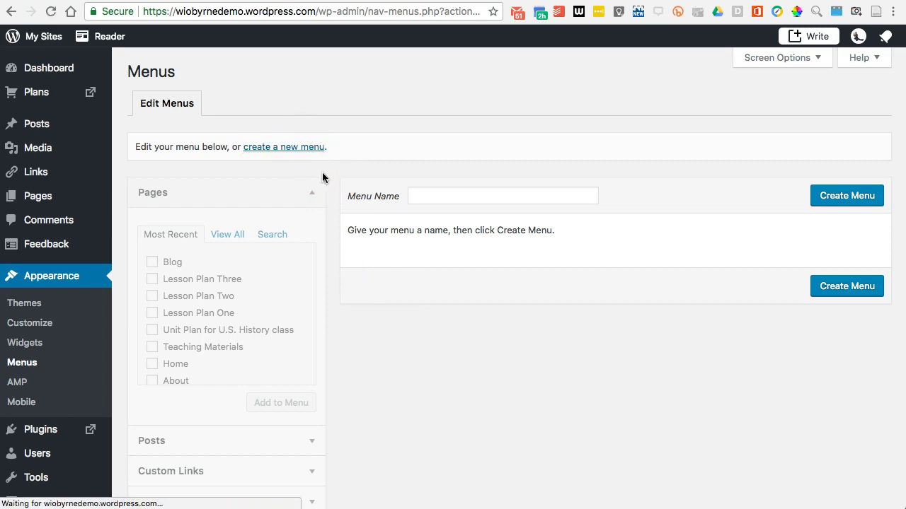
{"action": "left_click", "coordinate": [435, 201]}
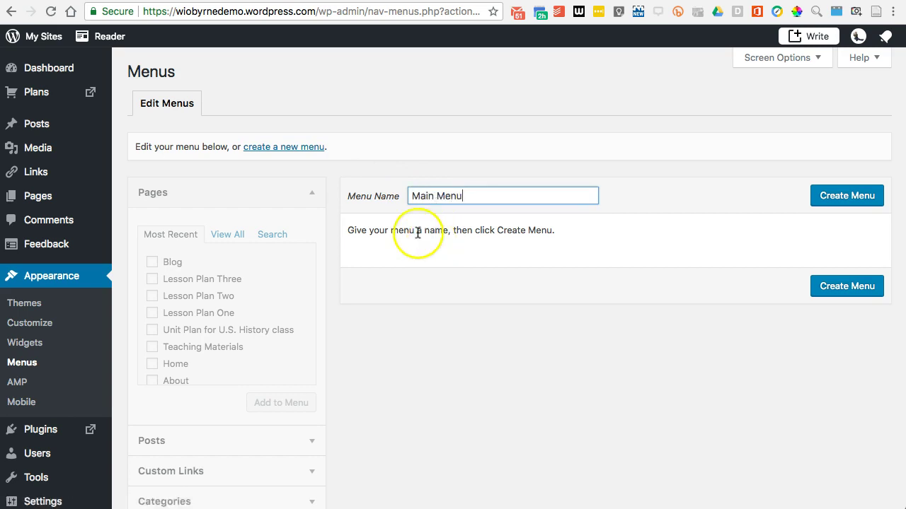
{"action": "left_click", "coordinate": [813, 197]}
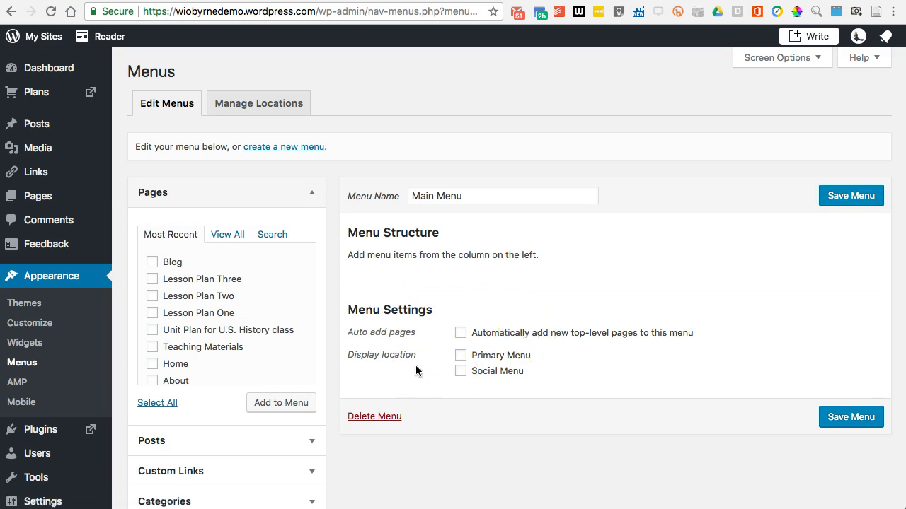
Add the About page and the Teaching Materials page as items of the Main Menu.
{"action": "scroll", "coordinate": [286, 344], "scroll_direction": "down", "scroll_amount": 1}
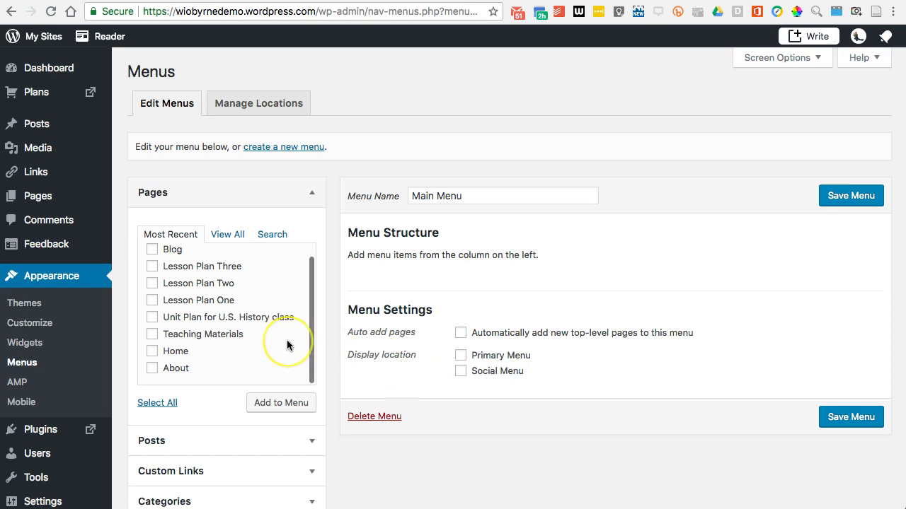
{"action": "left_click", "coordinate": [153, 369]}
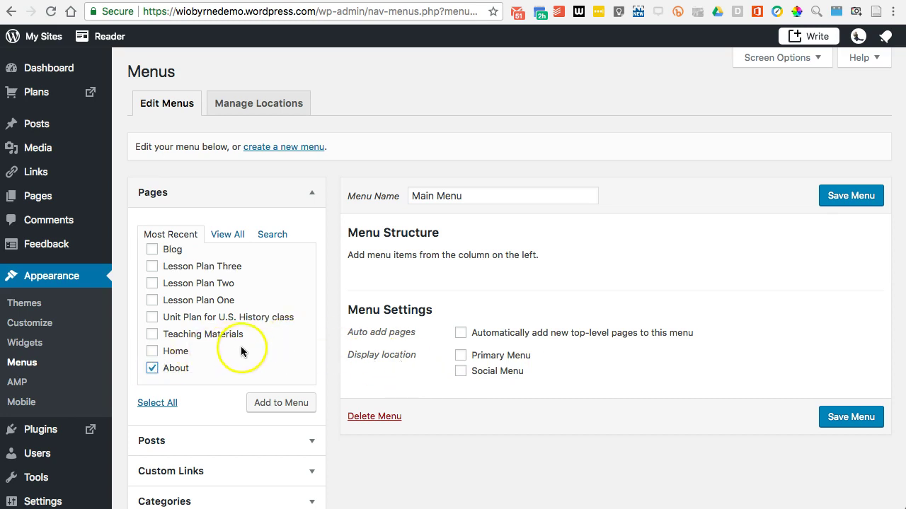
{"action": "left_click_drag", "start_coordinate": [181, 370], "coordinate": [459, 283]}
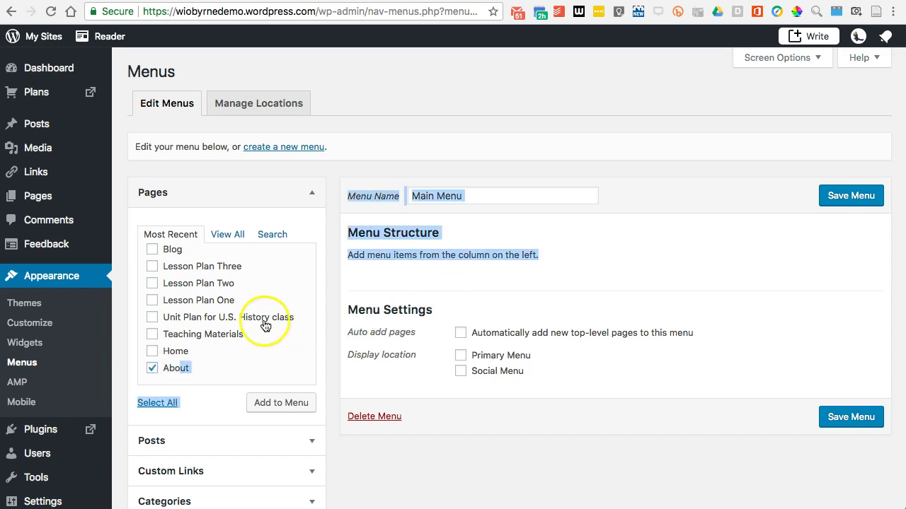
{"action": "left_click", "coordinate": [194, 374]}
{"action": "left_click", "coordinate": [260, 404]}
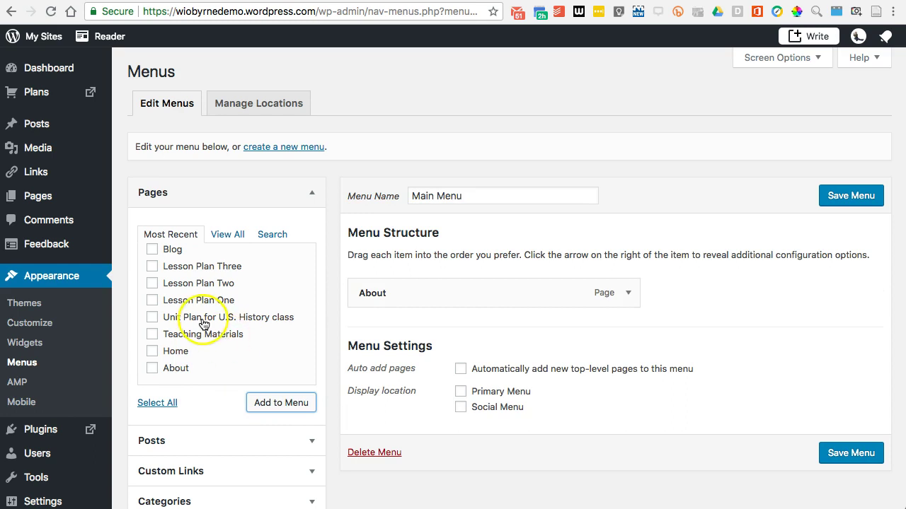
{"action": "left_click", "coordinate": [152, 334]}
{"action": "left_click", "coordinate": [258, 395]}
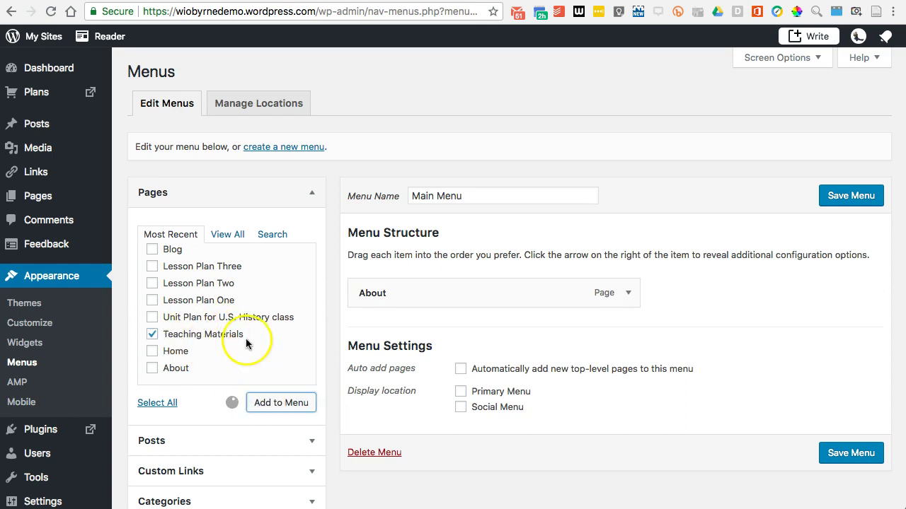
Add the Lesson Plan Three, Lesson Plan Two, Lesson Plan One and Unit Plan for U.S. History class pages to the Main Menu.
{"action": "left_click", "coordinate": [152, 266]}
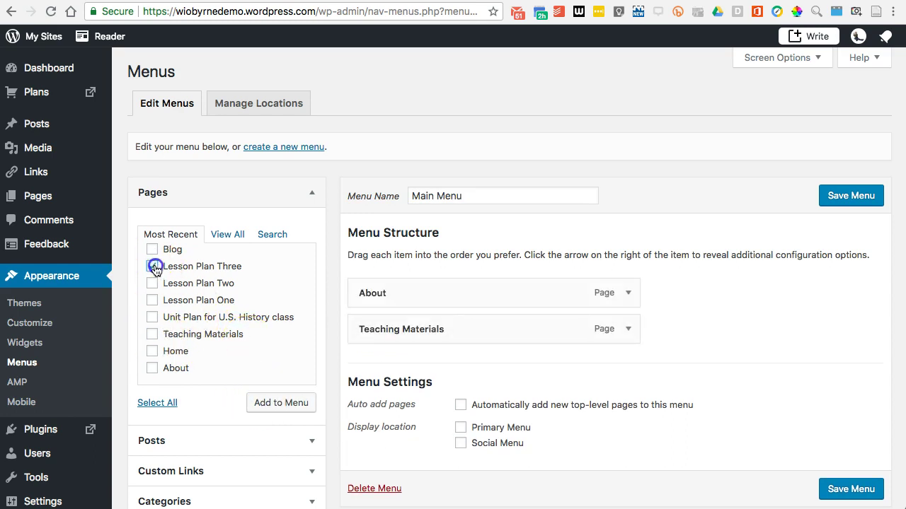
{"action": "left_click", "coordinate": [152, 283]}
{"action": "left_click", "coordinate": [152, 301]}
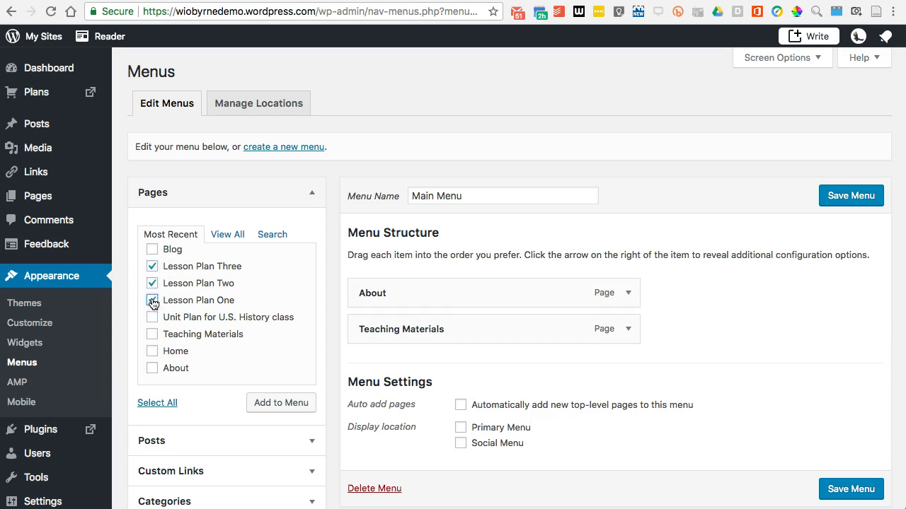
{"action": "left_click", "coordinate": [152, 317]}
{"action": "left_click", "coordinate": [278, 403]}
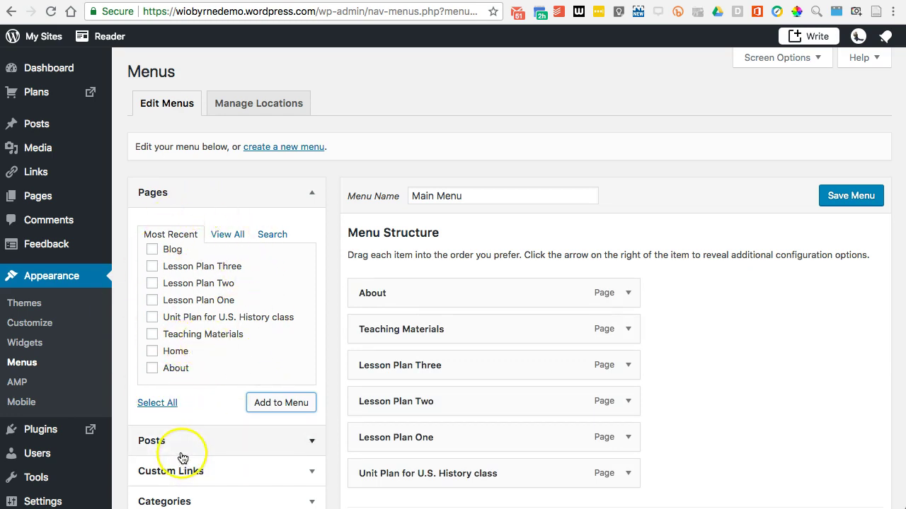
{"action": "scroll", "coordinate": [182, 458], "scroll_direction": "down", "scroll_amount": 5}
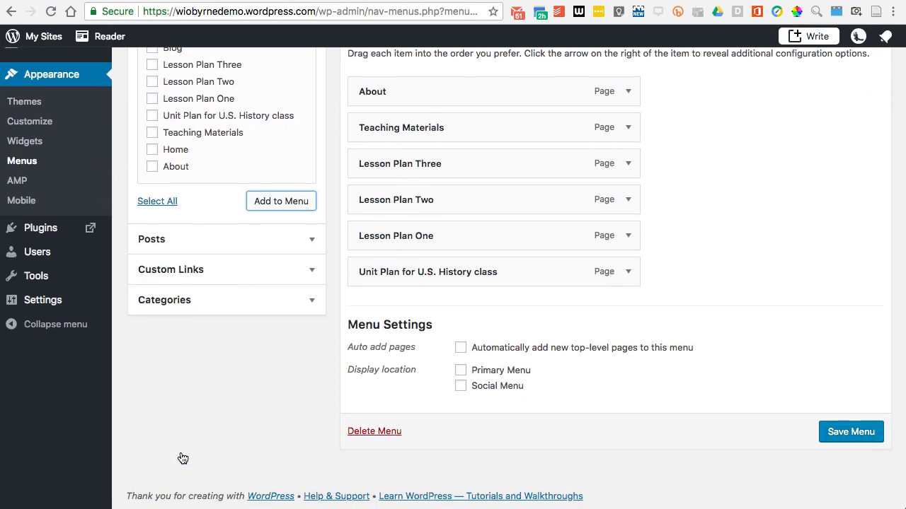
{"action": "scroll", "coordinate": [183, 458], "scroll_direction": "up", "scroll_amount": 6}
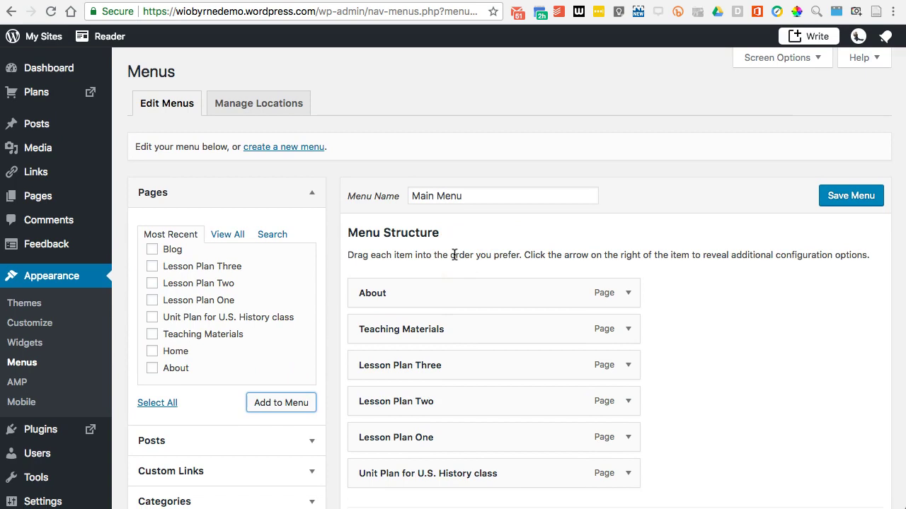
Reorder the lesson plan items as One, Two, Three below Teaching Materials and save the menu.
{"action": "left_click", "coordinate": [454, 255]}
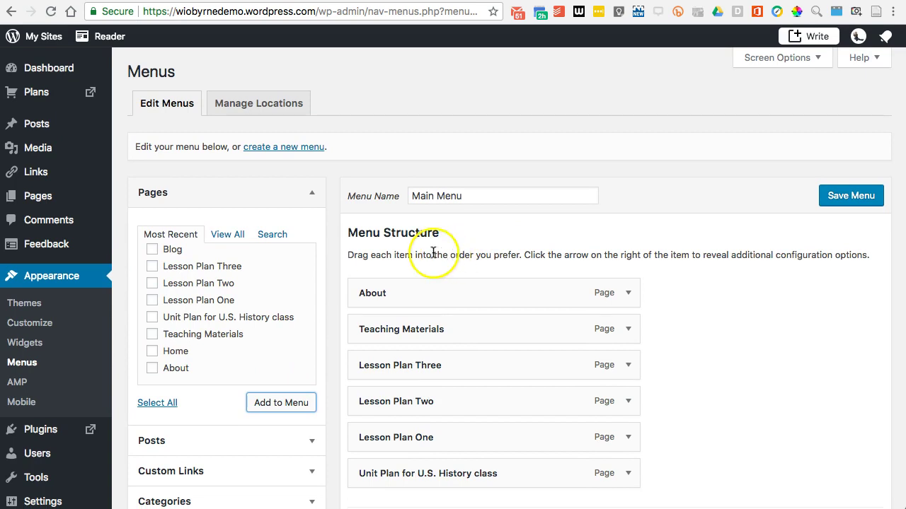
{"action": "left_click", "coordinate": [470, 254]}
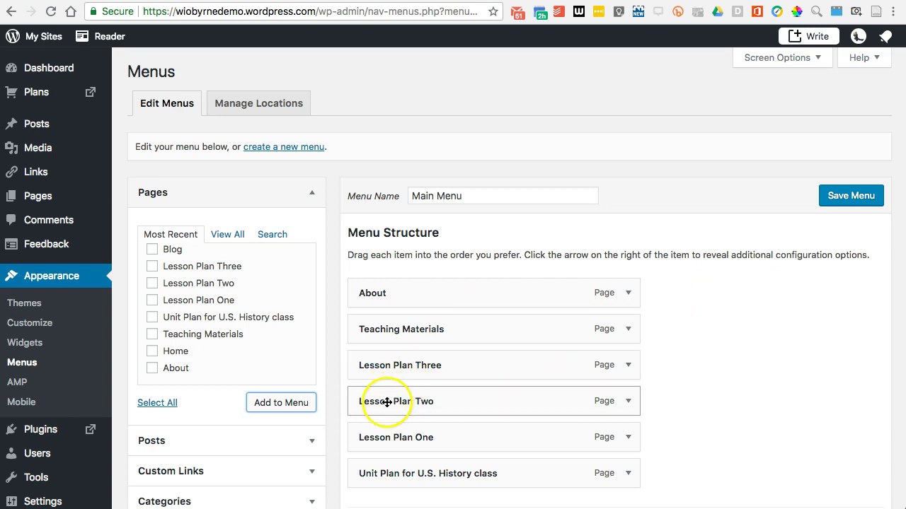
{"action": "left_click_drag", "start_coordinate": [379, 432], "coordinate": [377, 362]}
{"action": "left_click_drag", "start_coordinate": [384, 435], "coordinate": [377, 401]}
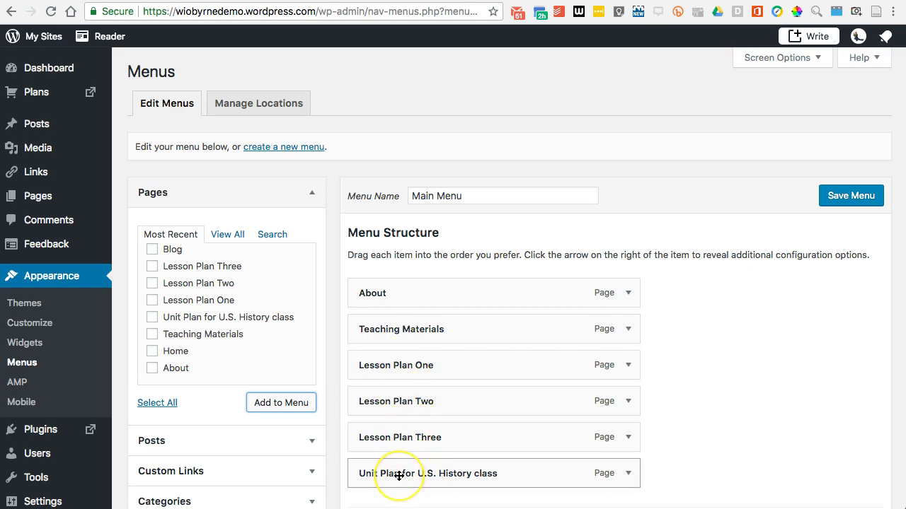
{"action": "left_click", "coordinate": [405, 366]}
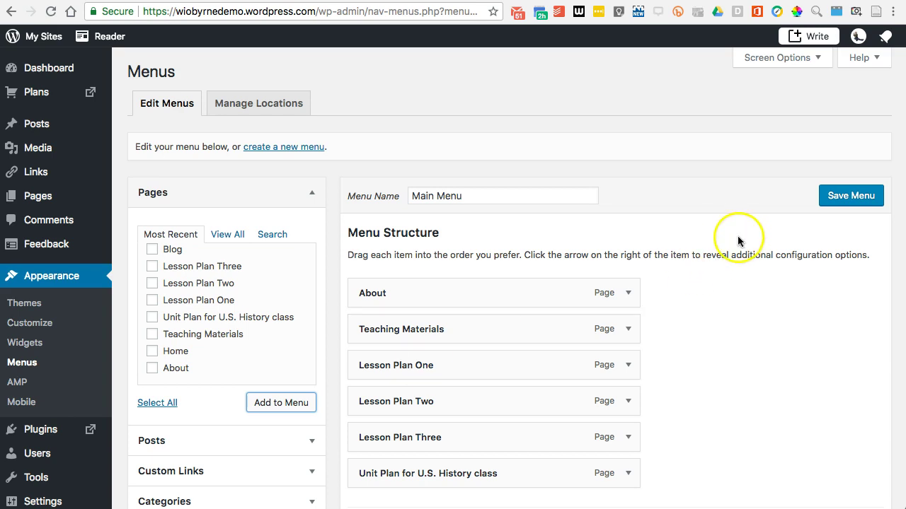
{"action": "scroll", "coordinate": [749, 283], "scroll_direction": "down", "scroll_amount": 3}
{"action": "scroll", "coordinate": [749, 283], "scroll_direction": "down", "scroll_amount": 1}
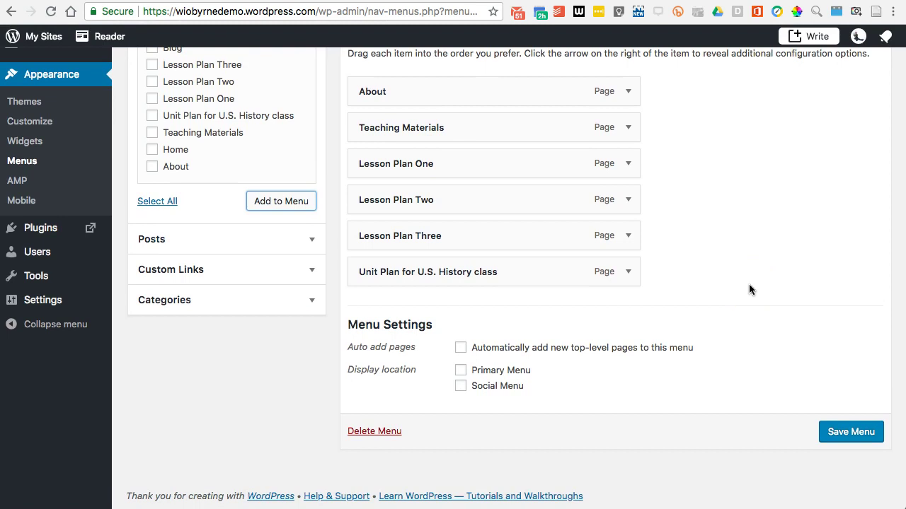
{"action": "scroll", "coordinate": [750, 286], "scroll_direction": "up", "scroll_amount": 5}
{"action": "left_click", "coordinate": [844, 192]}
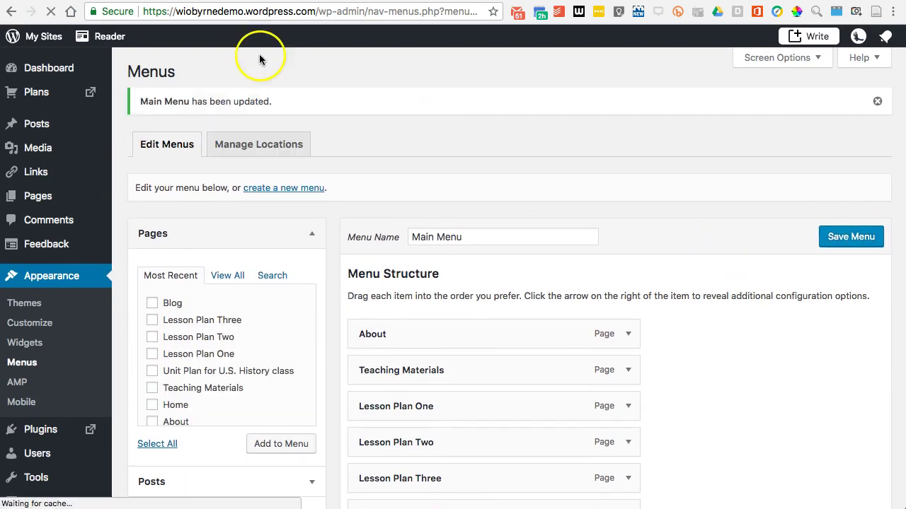
Load and refresh the public home page, and check its expandable section for the saved menu.
{"action": "left_click", "coordinate": [71, 12]}
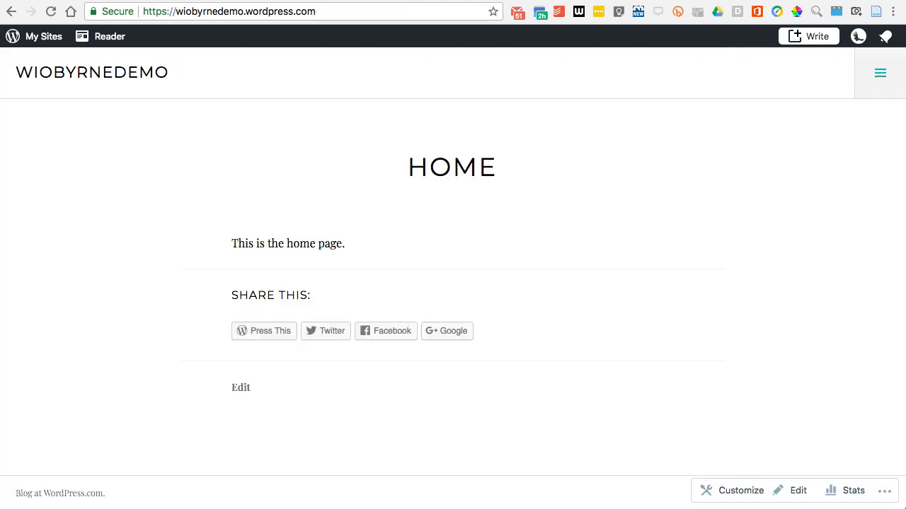
{"action": "left_click", "coordinate": [51, 12]}
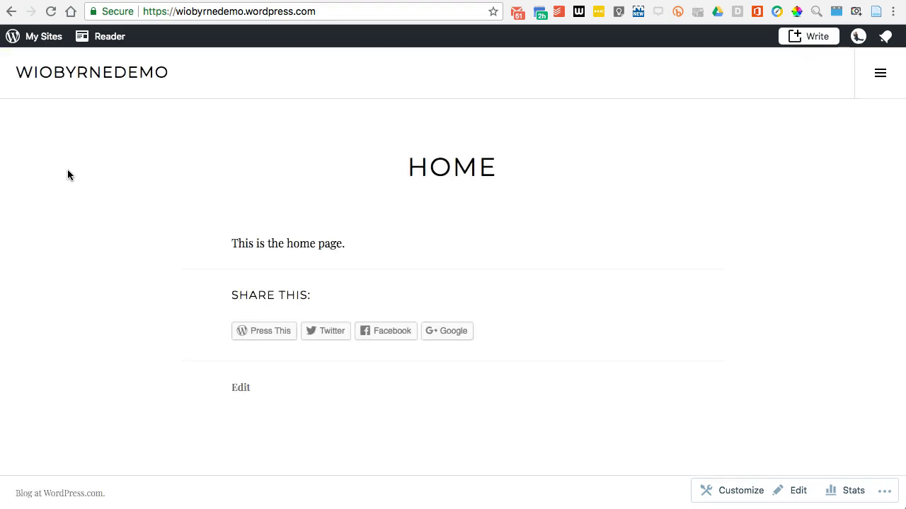
{"action": "left_click", "coordinate": [389, 133]}
{"action": "left_click", "coordinate": [881, 77]}
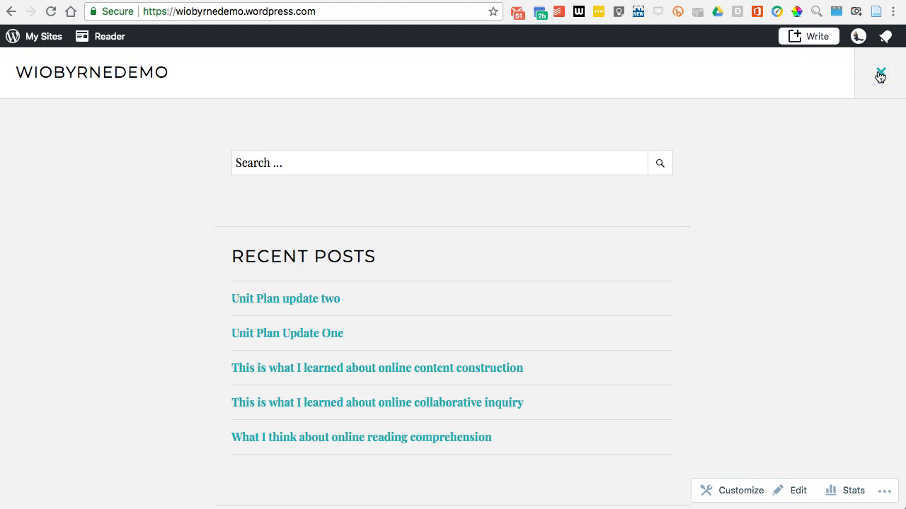
{"action": "left_click", "coordinate": [722, 92]}
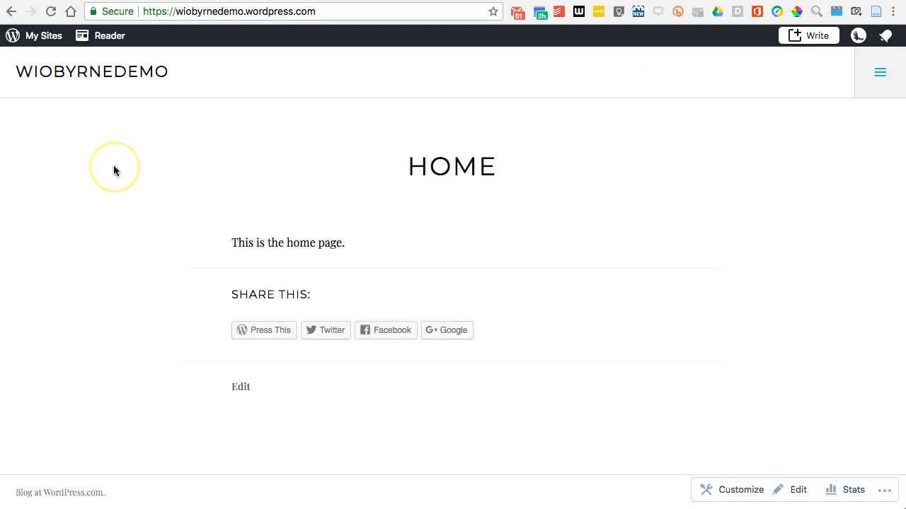
Return to the menu editor, assign the Main Menu to the Primary Menu display location and save it.
{"action": "left_click", "coordinate": [235, 223]}
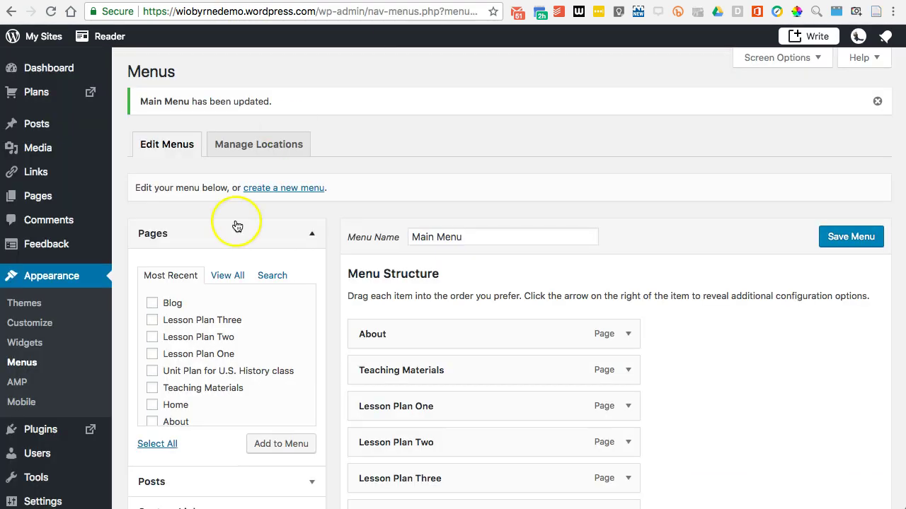
{"action": "scroll", "coordinate": [716, 356], "scroll_direction": "down", "scroll_amount": 5}
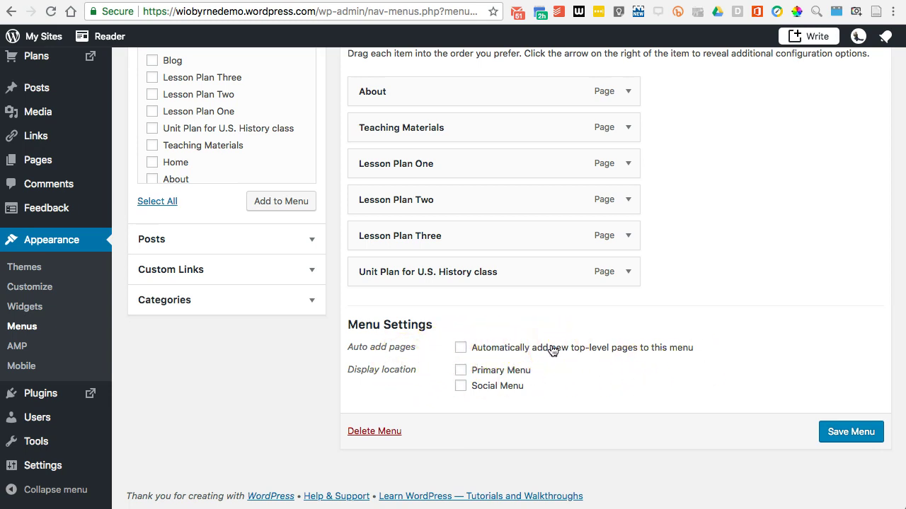
{"action": "left_click", "coordinate": [460, 370]}
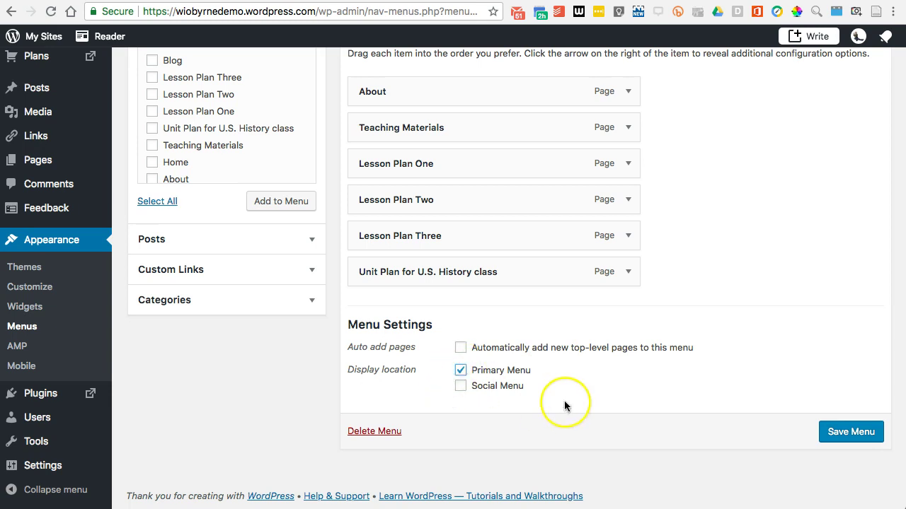
{"action": "left_click", "coordinate": [838, 430]}
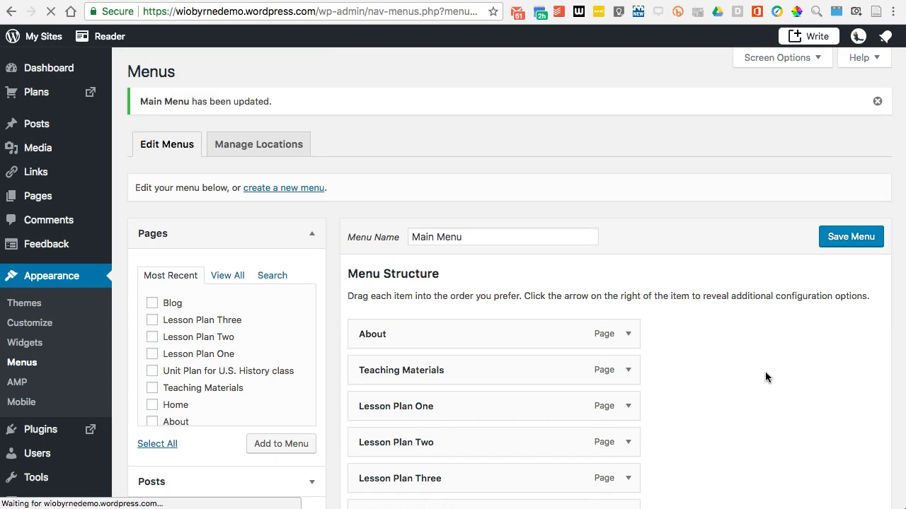
Refresh the public home page and expand its header section to check the primary menu links.
{"action": "left_click", "coordinate": [185, 12]}
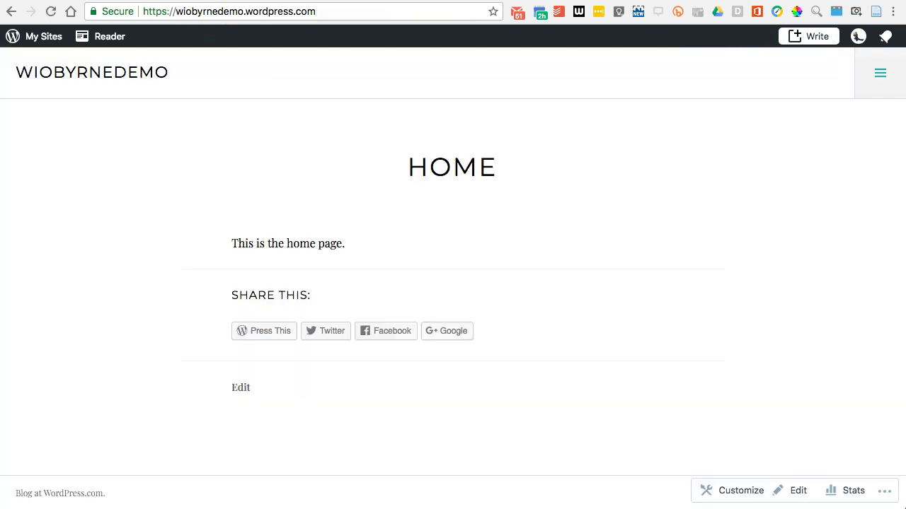
{"action": "left_click", "coordinate": [52, 10]}
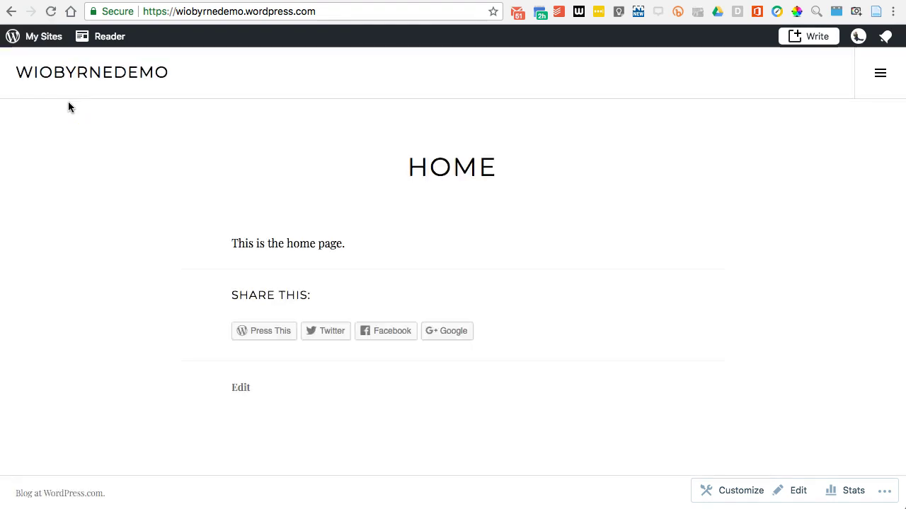
{"action": "left_click", "coordinate": [881, 74]}
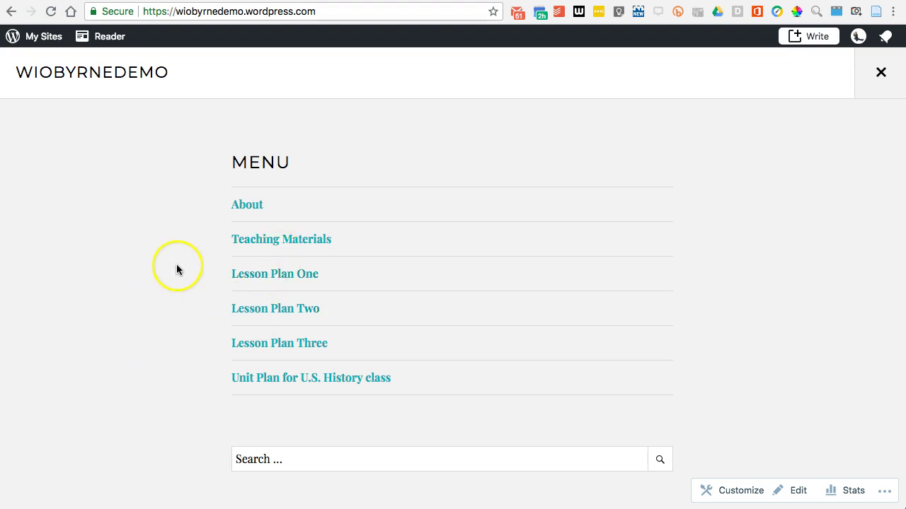
Return to the menu editor, switch the Main Menu's display location from Primary Menu to Social Menu, and save it.
{"action": "left_click", "coordinate": [333, 1]}
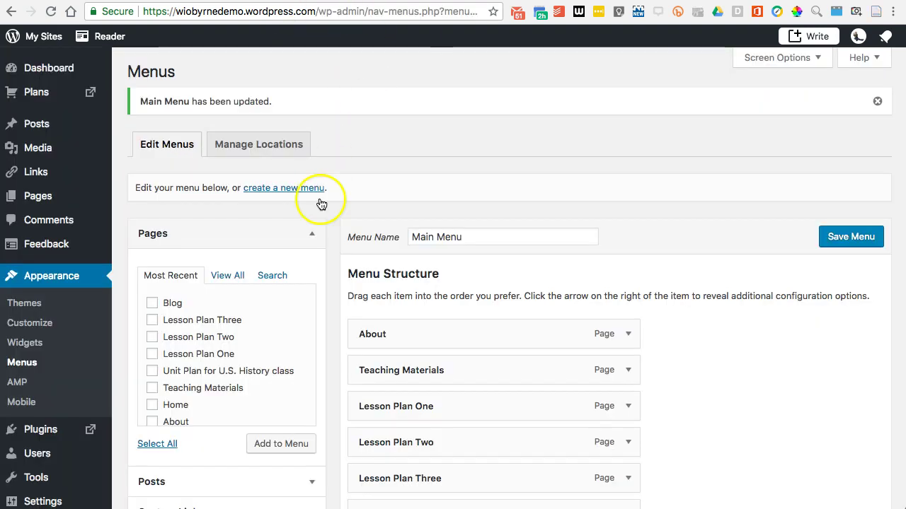
{"action": "scroll", "coordinate": [332, 209], "scroll_direction": "down", "scroll_amount": 1}
{"action": "scroll", "coordinate": [349, 218], "scroll_direction": "down", "scroll_amount": 5}
{"action": "left_click", "coordinate": [461, 386]}
{"action": "left_click", "coordinate": [460, 369]}
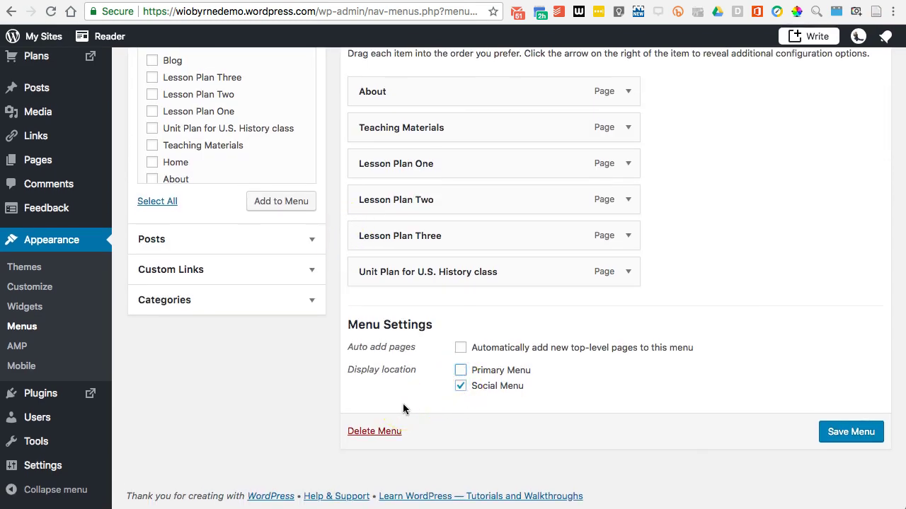
{"action": "left_click", "coordinate": [842, 432]}
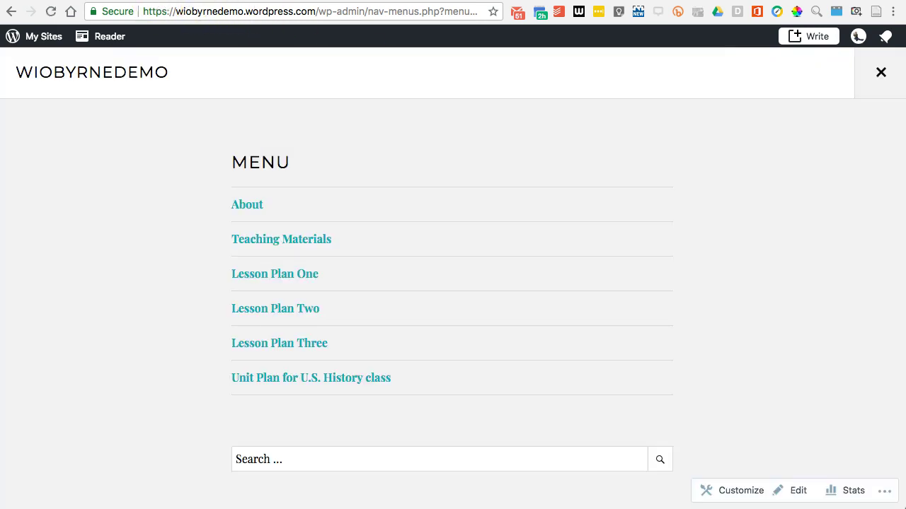
Refresh the public home page and review the whole expandable section after the display location change.
{"action": "left_click", "coordinate": [881, 70]}
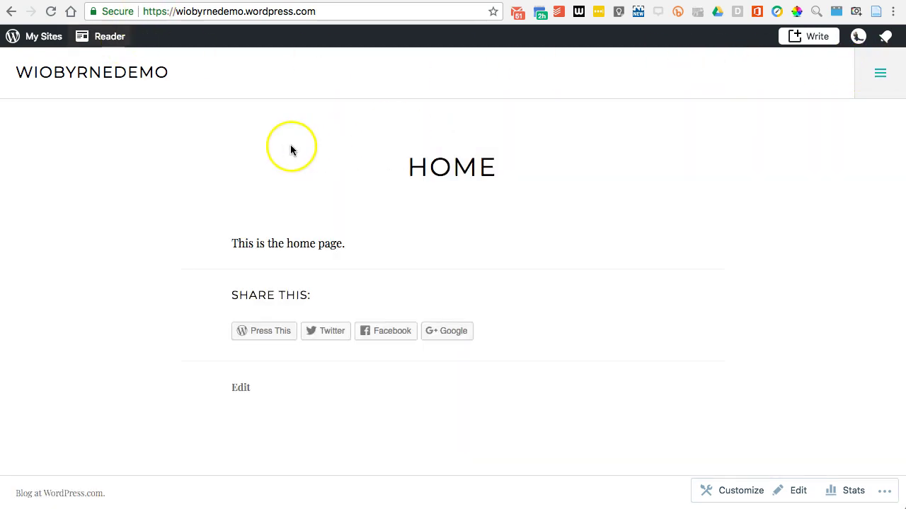
{"action": "left_click", "coordinate": [51, 13]}
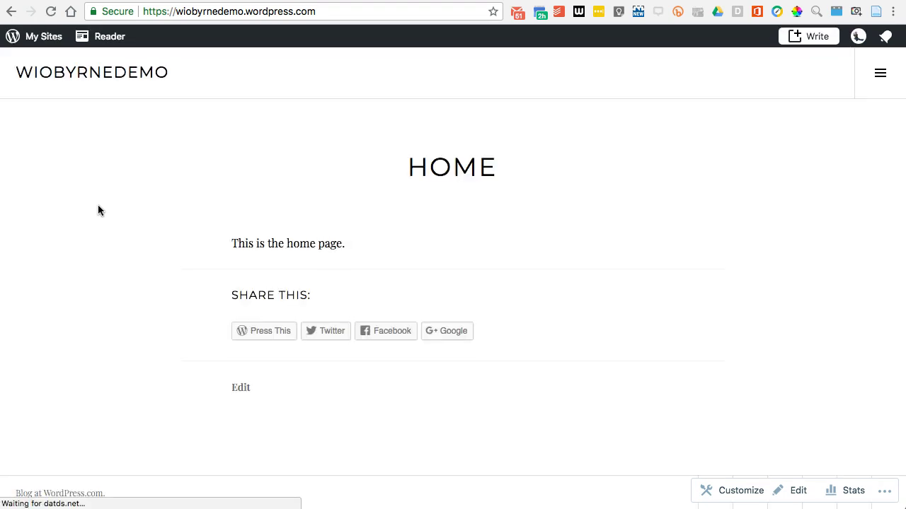
{"action": "left_click", "coordinate": [869, 80]}
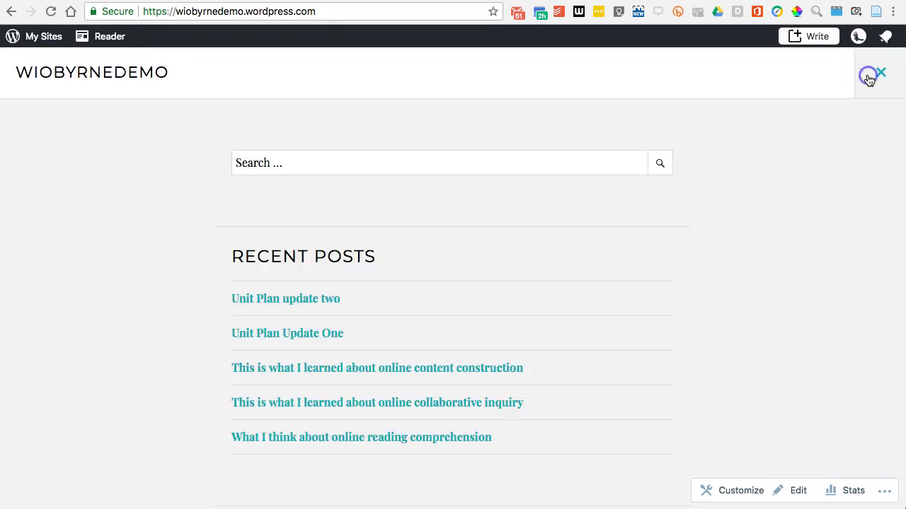
{"action": "scroll", "coordinate": [170, 241], "scroll_direction": "down", "scroll_amount": 10}
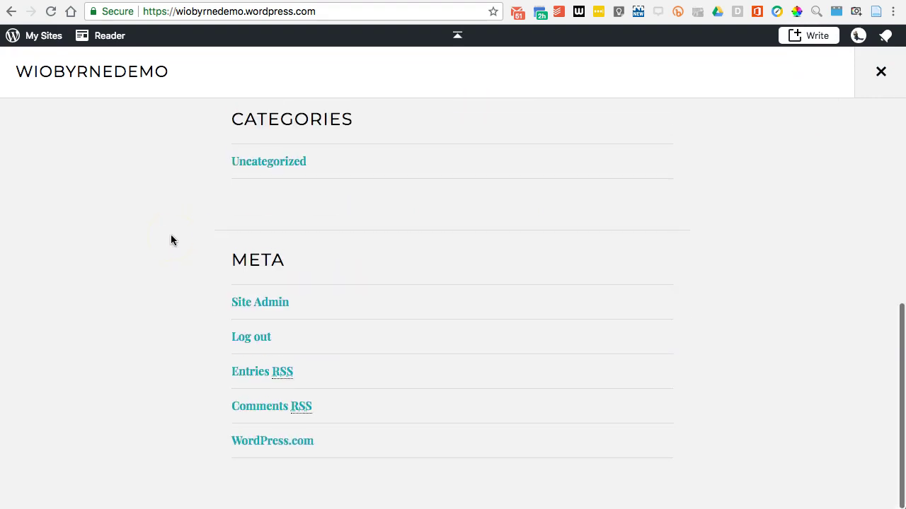
{"action": "scroll", "coordinate": [171, 240], "scroll_direction": "up", "scroll_amount": 10}
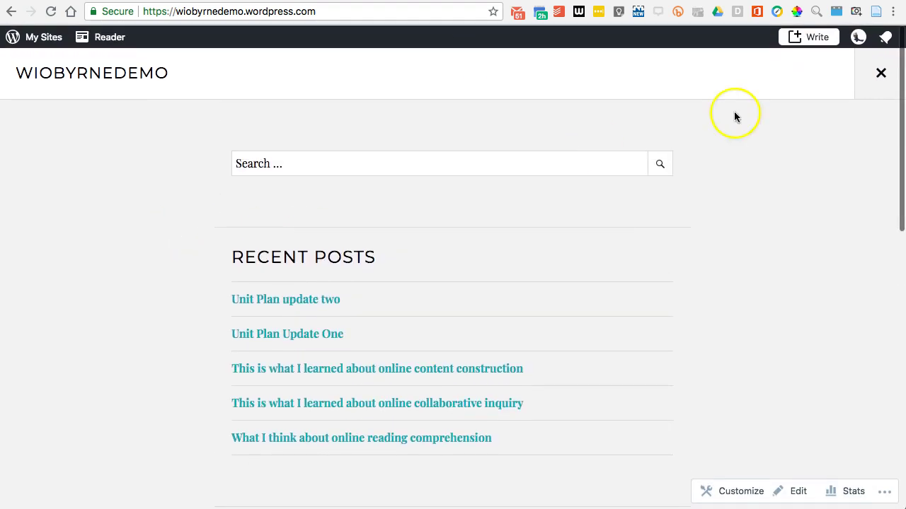
Return from the public home page to the menu editor, switch the Main Menu's display location to Primary Menu, and save it.
{"action": "left_click", "coordinate": [881, 72]}
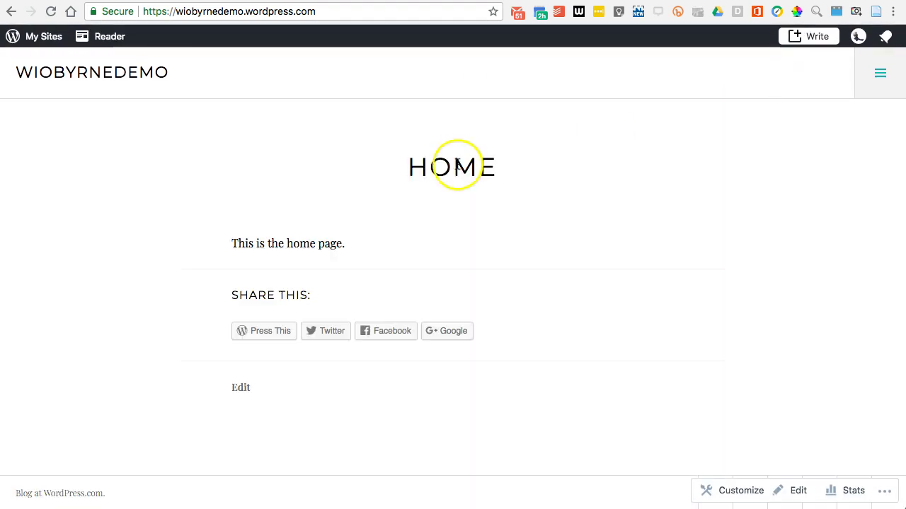
{"action": "left_click", "coordinate": [160, 207]}
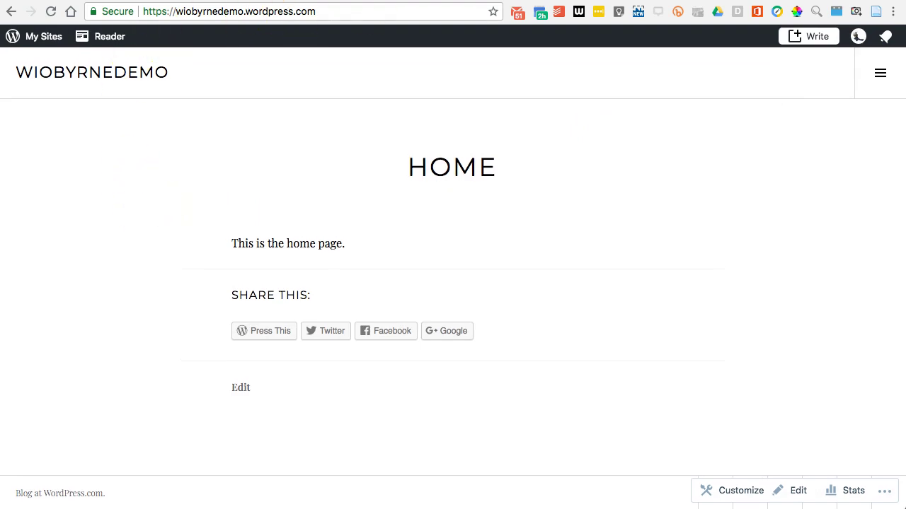
{"action": "key", "text": "super+alt+Left"}
{"action": "scroll", "coordinate": [423, 397], "scroll_direction": "down", "scroll_amount": 5}
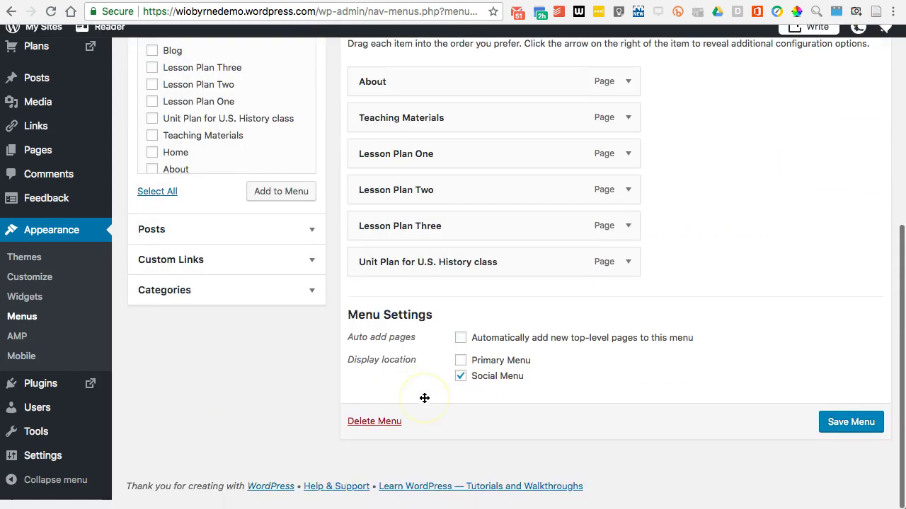
{"action": "left_click", "coordinate": [461, 370]}
{"action": "left_click", "coordinate": [460, 386]}
{"action": "left_click", "coordinate": [842, 436]}
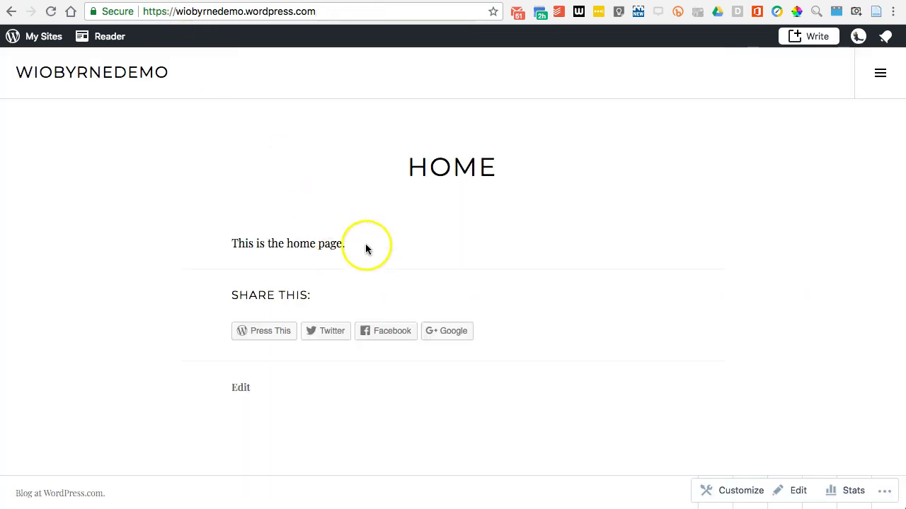
Refresh the public home page and expand its header section to check the Main Menu links in the primary location.
{"action": "left_click", "coordinate": [51, 11]}
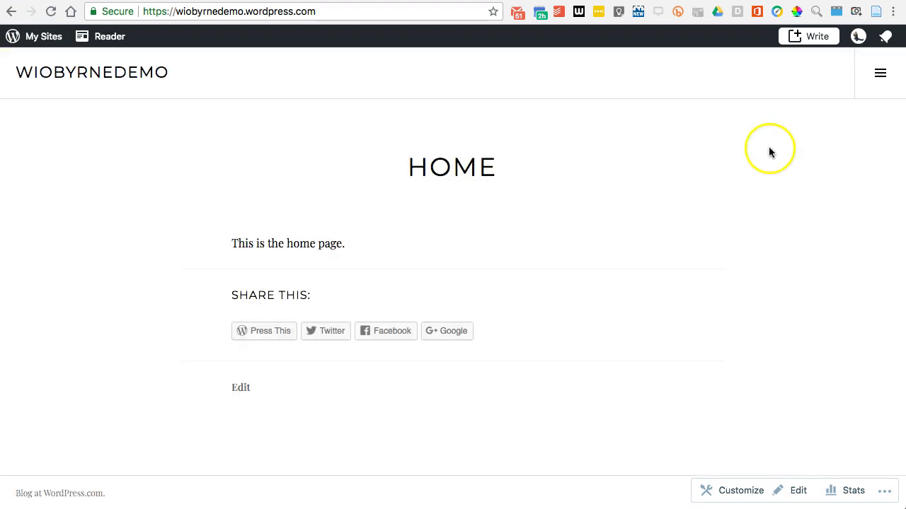
{"action": "left_click", "coordinate": [876, 71]}
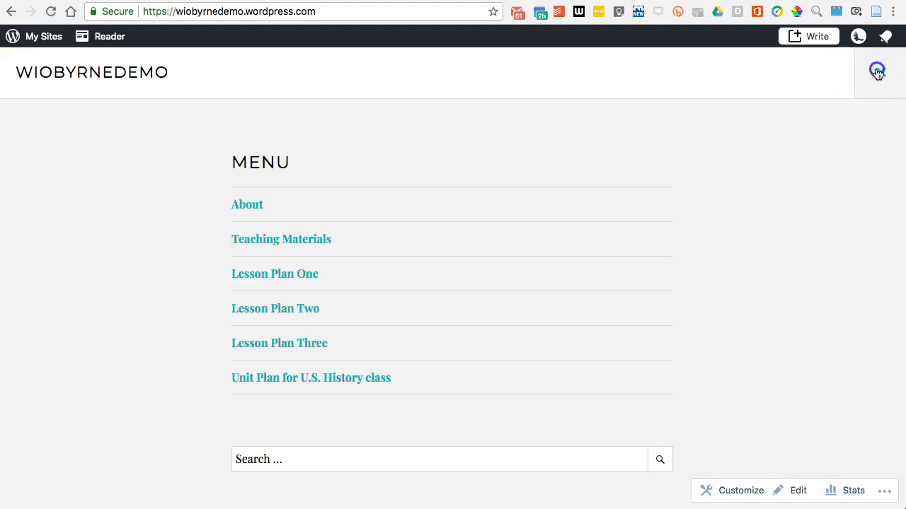
{"action": "left_click", "coordinate": [876, 70]}
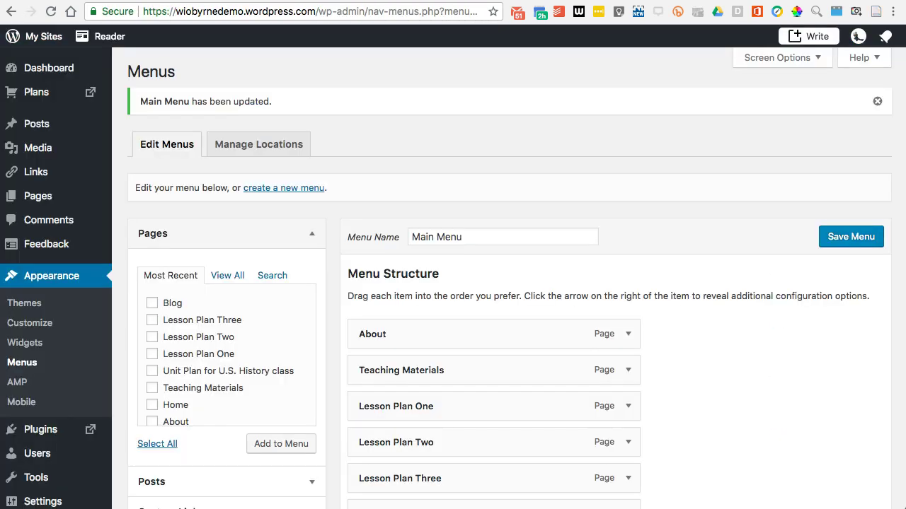
Return to the menu editor and add the Blog page to the Main Menu.
{"action": "scroll", "coordinate": [355, 246], "scroll_direction": "down", "scroll_amount": 5}
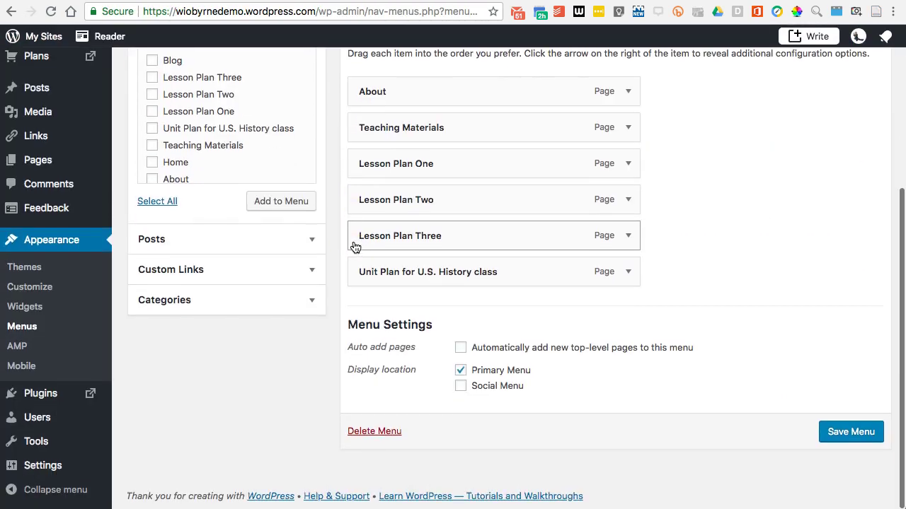
{"action": "scroll", "coordinate": [355, 247], "scroll_direction": "up", "scroll_amount": 5}
{"action": "scroll", "coordinate": [340, 247], "scroll_direction": "down", "scroll_amount": 1}
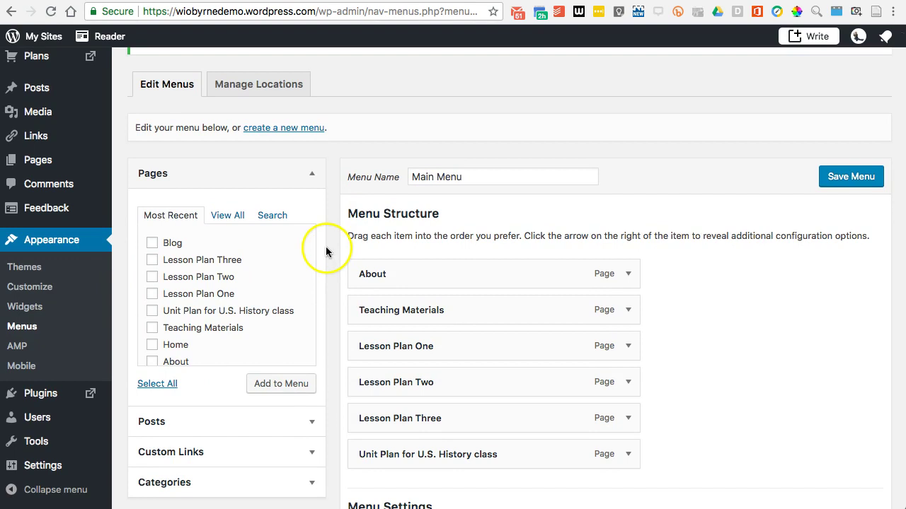
{"action": "left_click", "coordinate": [153, 243]}
{"action": "left_click", "coordinate": [268, 383]}
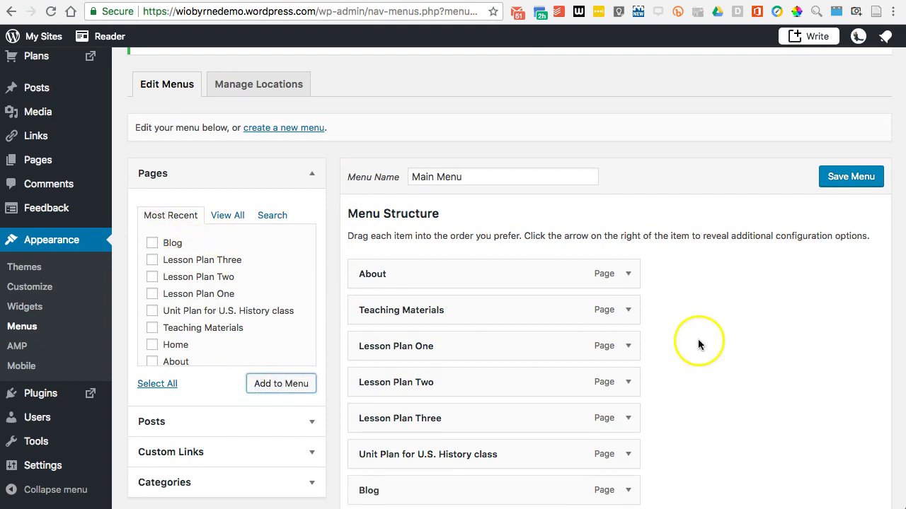
Reorder the Main Menu so that Blog is the first item and About is the last.
{"action": "scroll", "coordinate": [699, 338], "scroll_direction": "down", "scroll_amount": 3}
{"action": "scroll", "coordinate": [698, 339], "scroll_direction": "up", "scroll_amount": 1}
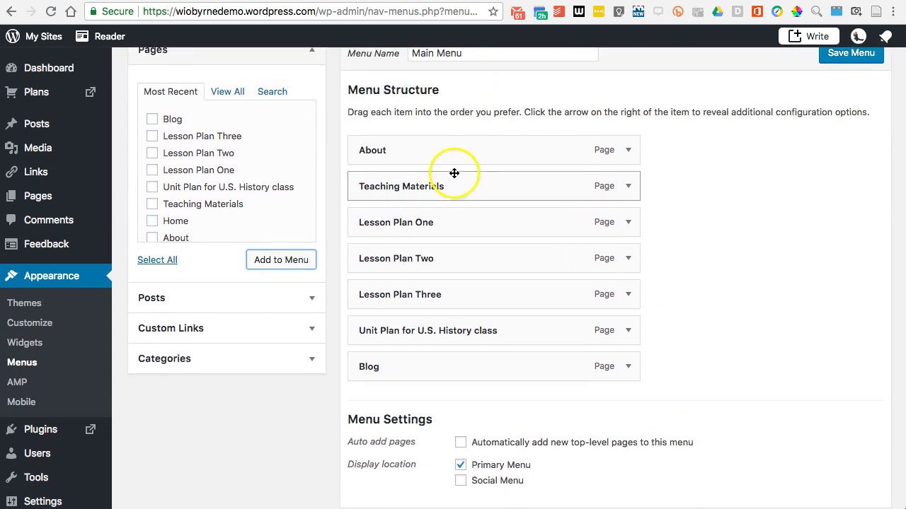
{"action": "left_click_drag", "start_coordinate": [405, 152], "coordinate": [404, 389]}
{"action": "left_click", "coordinate": [392, 330]}
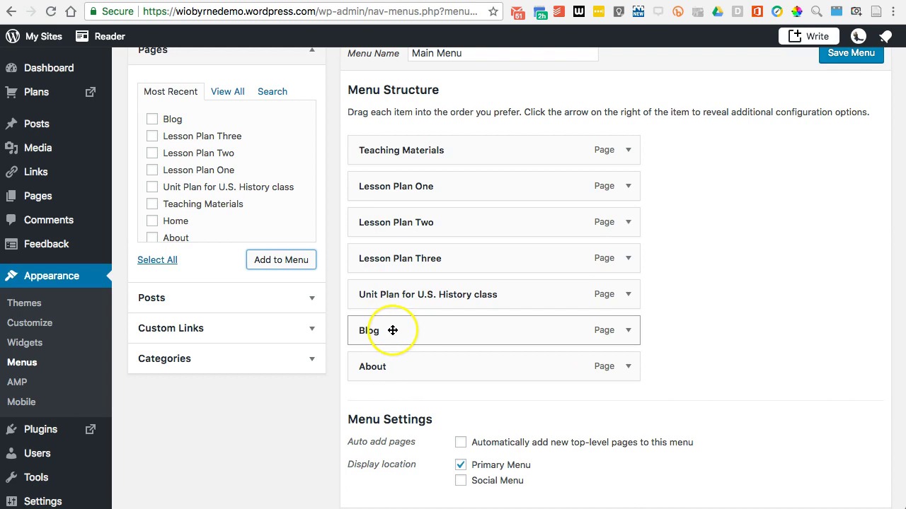
{"action": "left_click_drag", "start_coordinate": [395, 331], "coordinate": [422, 149]}
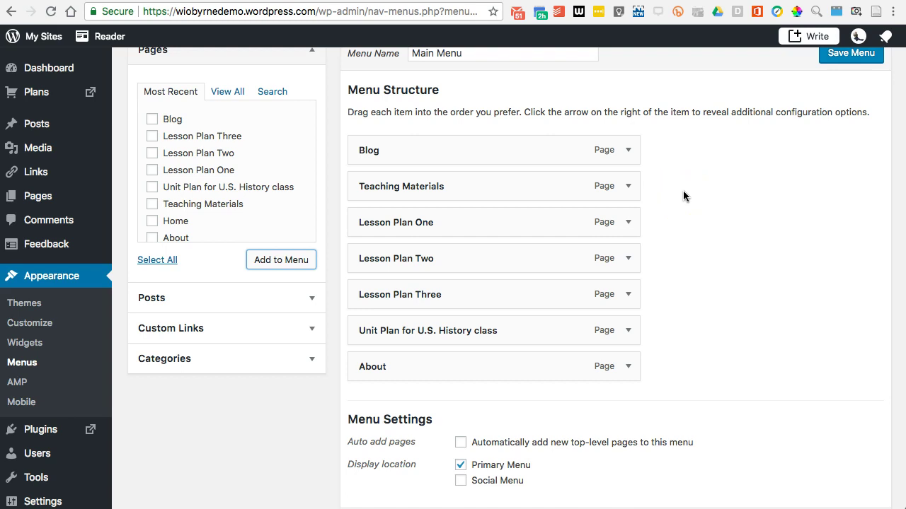
{"action": "left_click", "coordinate": [674, 204]}
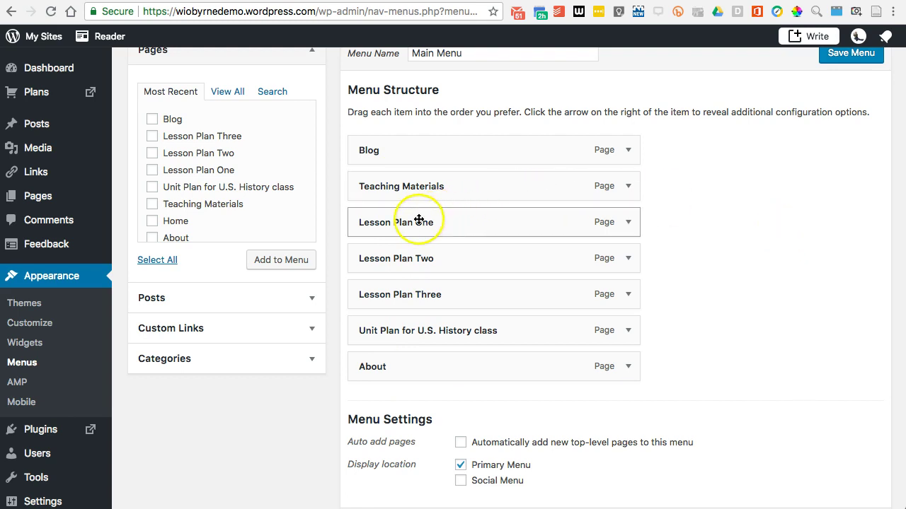
Nest Lesson Plans One, Two and Three and the Unit Plan for U.S. History class under Teaching Materials, and save the menu.
{"action": "left_click", "coordinate": [409, 192]}
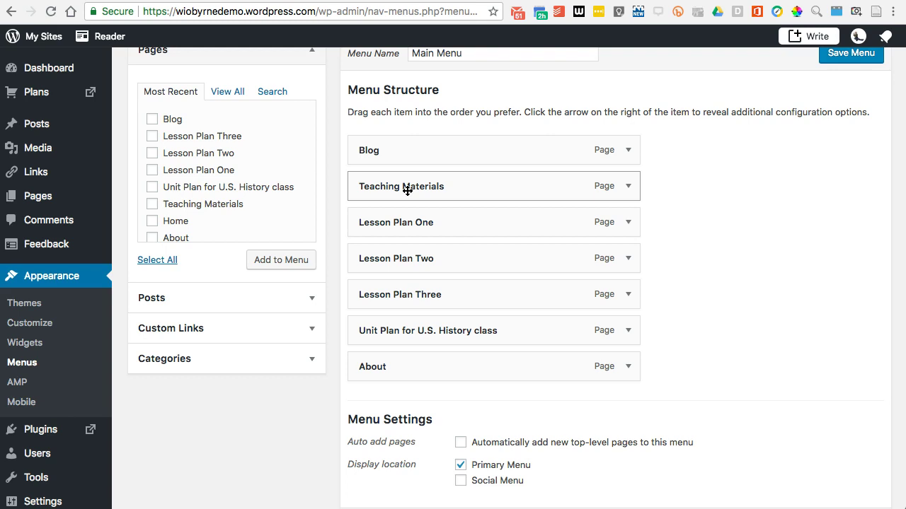
{"action": "left_click", "coordinate": [384, 219]}
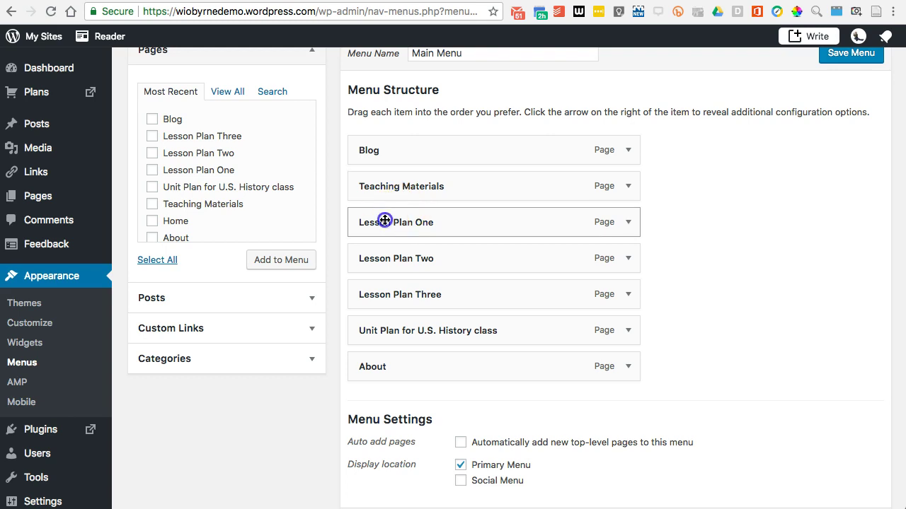
{"action": "left_click_drag", "start_coordinate": [384, 220], "coordinate": [433, 222]}
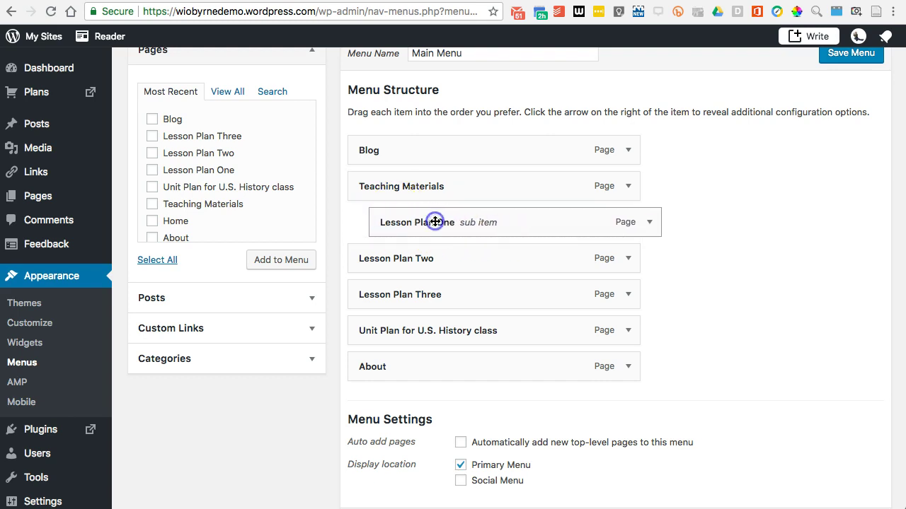
{"action": "left_click_drag", "start_coordinate": [398, 247], "coordinate": [415, 259]}
{"action": "left_click_drag", "start_coordinate": [403, 296], "coordinate": [469, 296]}
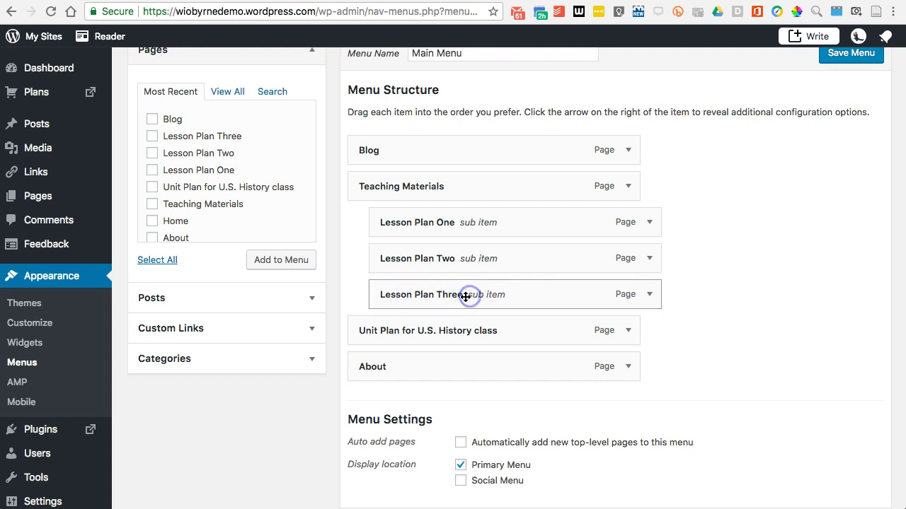
{"action": "left_click_drag", "start_coordinate": [434, 334], "coordinate": [470, 336]}
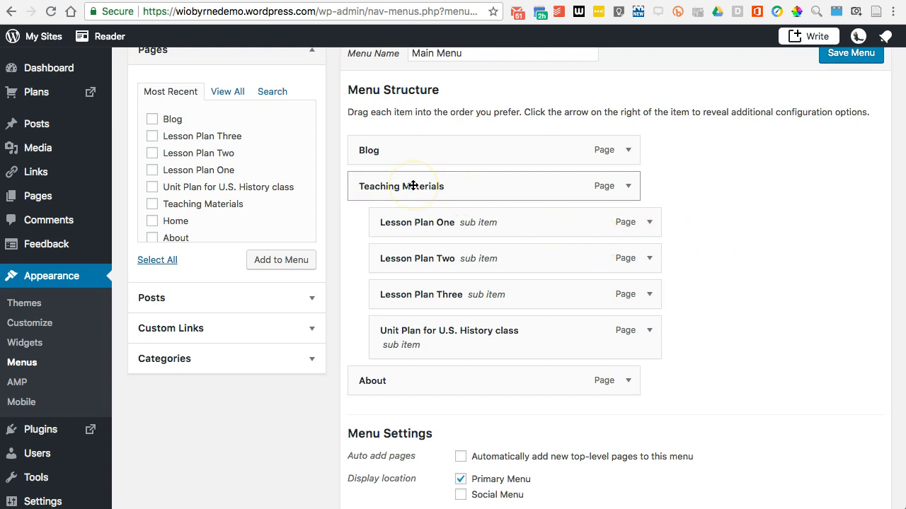
{"action": "left_click", "coordinate": [412, 217]}
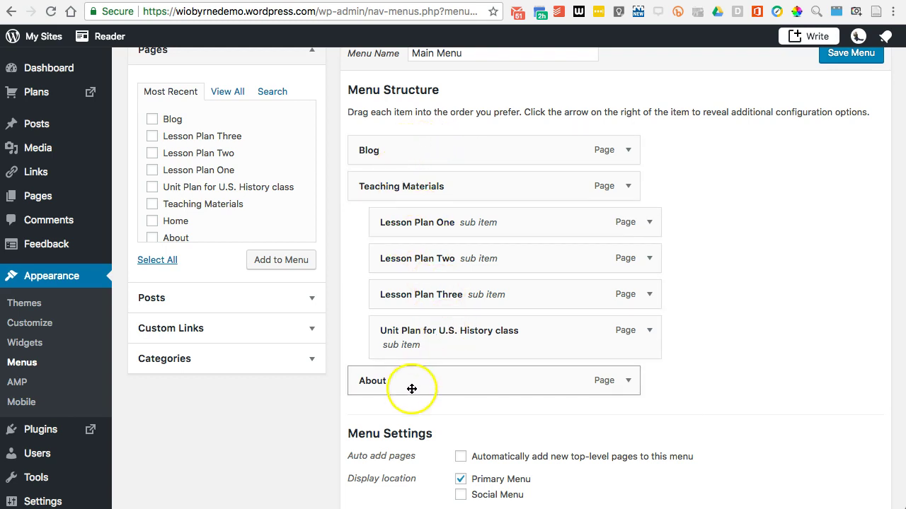
{"action": "scroll", "coordinate": [757, 338], "scroll_direction": "down", "scroll_amount": 3}
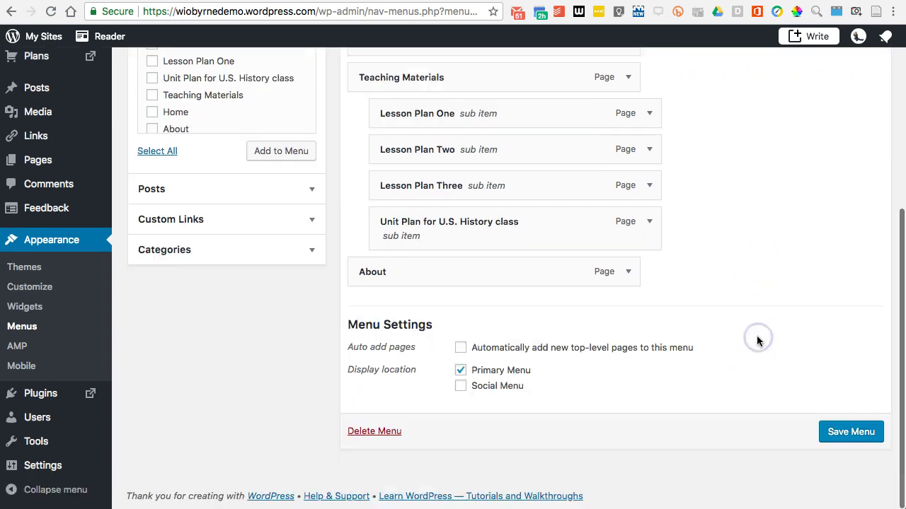
{"action": "left_click", "coordinate": [851, 431]}
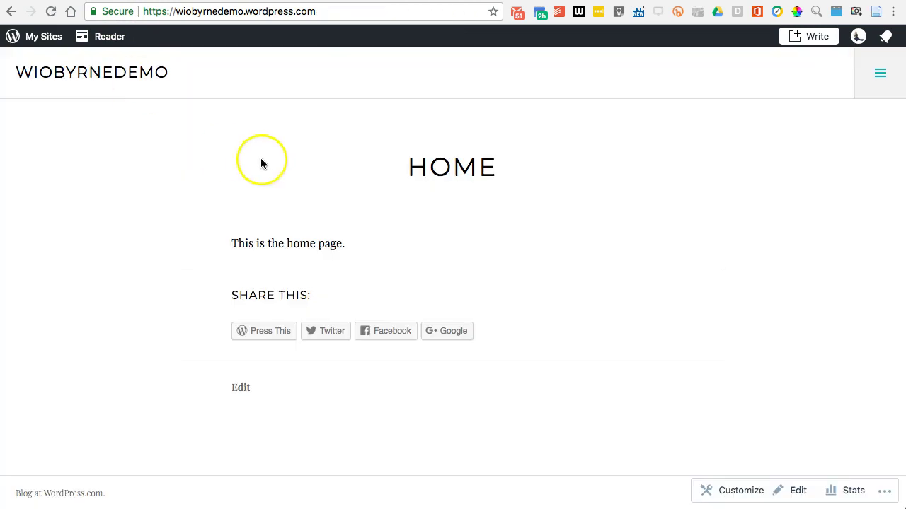
Refresh the public home page, open its menu, and expand and collapse Teaching Materials to check the nested items.
{"action": "left_click", "coordinate": [50, 11]}
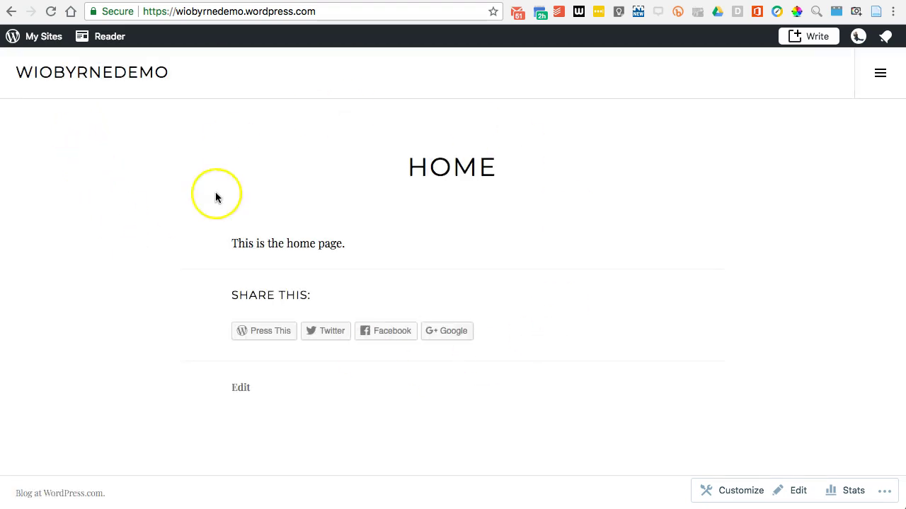
{"action": "left_click", "coordinate": [879, 73]}
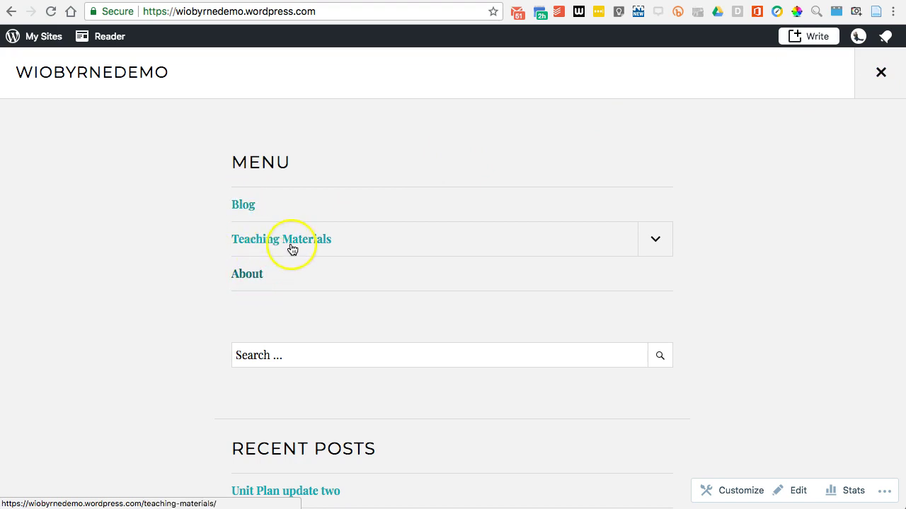
{"action": "left_click", "coordinate": [649, 239]}
{"action": "left_click", "coordinate": [447, 287]}
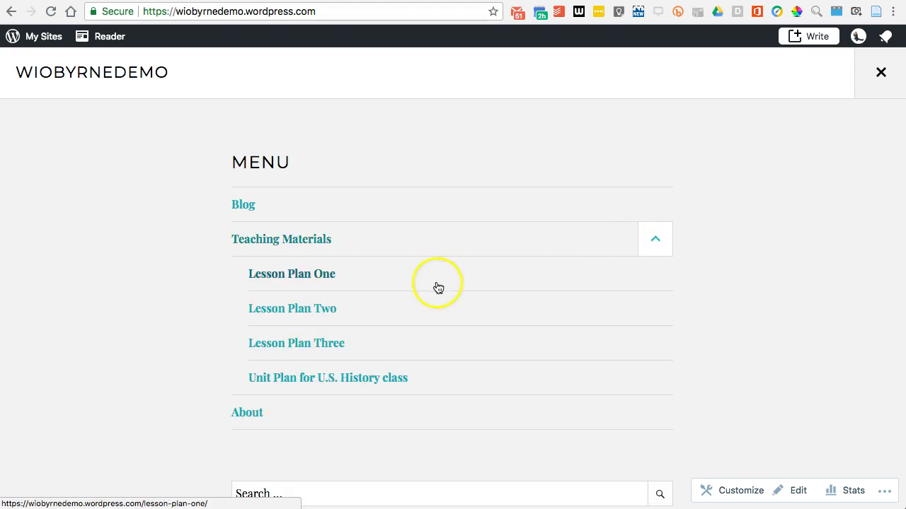
{"action": "left_click", "coordinate": [653, 245]}
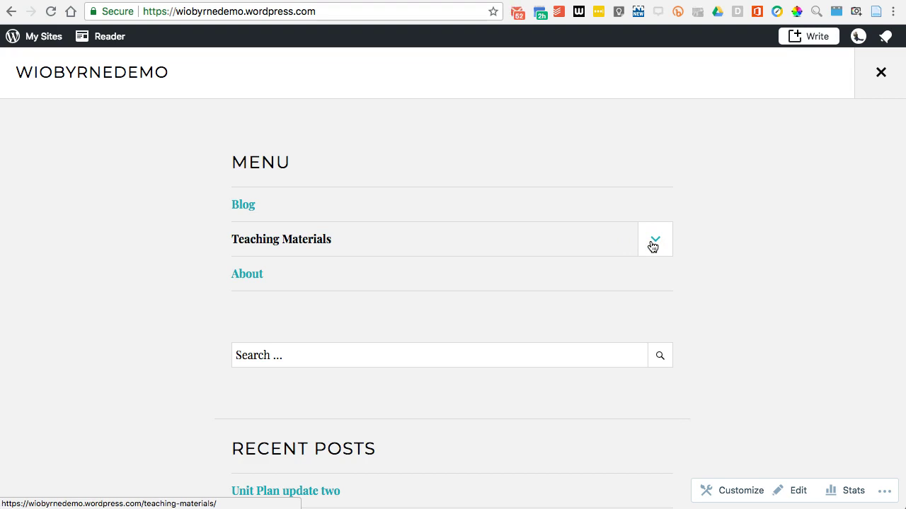
Look through the rest of the expanded header section below the menu and return to its start.
{"action": "left_click", "coordinate": [277, 237]}
{"action": "left_click", "coordinate": [151, 211]}
{"action": "scroll", "coordinate": [149, 212], "scroll_direction": "down", "scroll_amount": 5}
{"action": "left_click", "coordinate": [188, 379]}
{"action": "scroll", "coordinate": [200, 374], "scroll_direction": "up", "scroll_amount": 7}
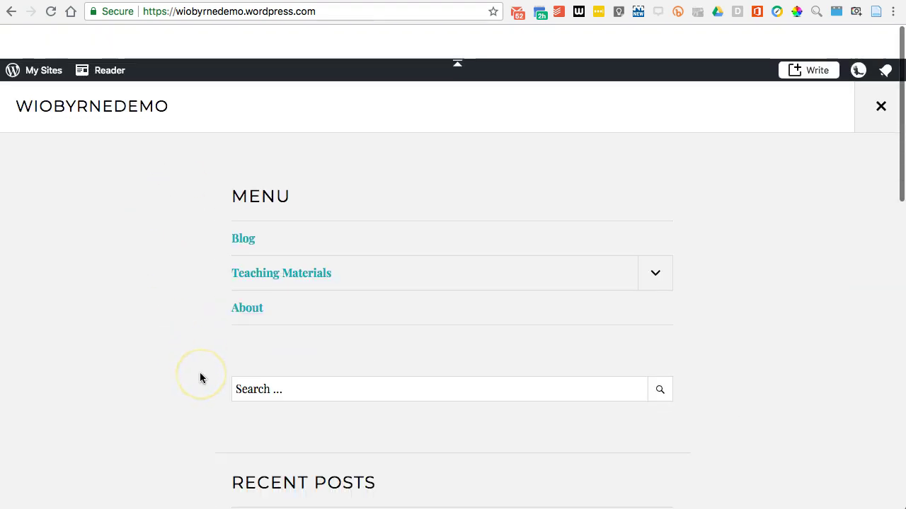
Collapse the header section to view the home page, reopen it, and review the menu and recent posts.
{"action": "left_click", "coordinate": [880, 73]}
{"action": "left_click", "coordinate": [164, 219]}
{"action": "scroll", "coordinate": [164, 219], "scroll_direction": "down", "scroll_amount": 1}
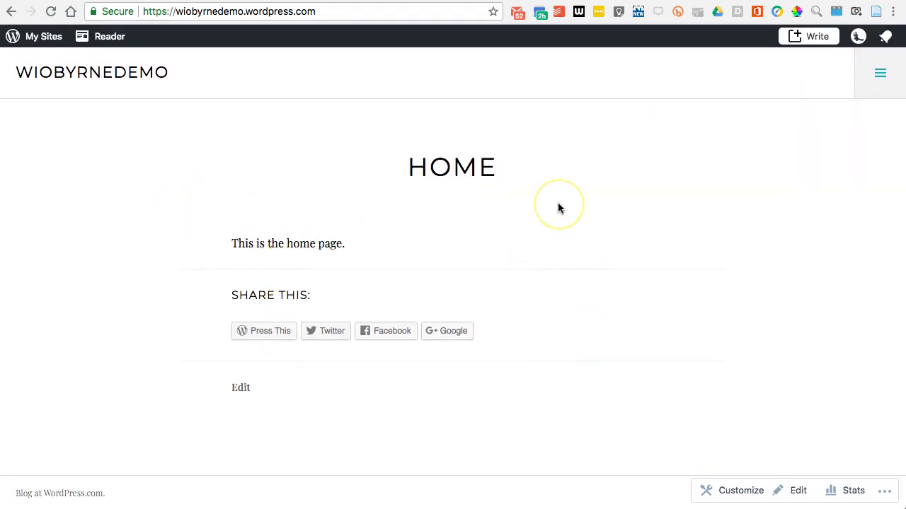
{"action": "left_click", "coordinate": [720, 186]}
{"action": "left_click", "coordinate": [884, 74]}
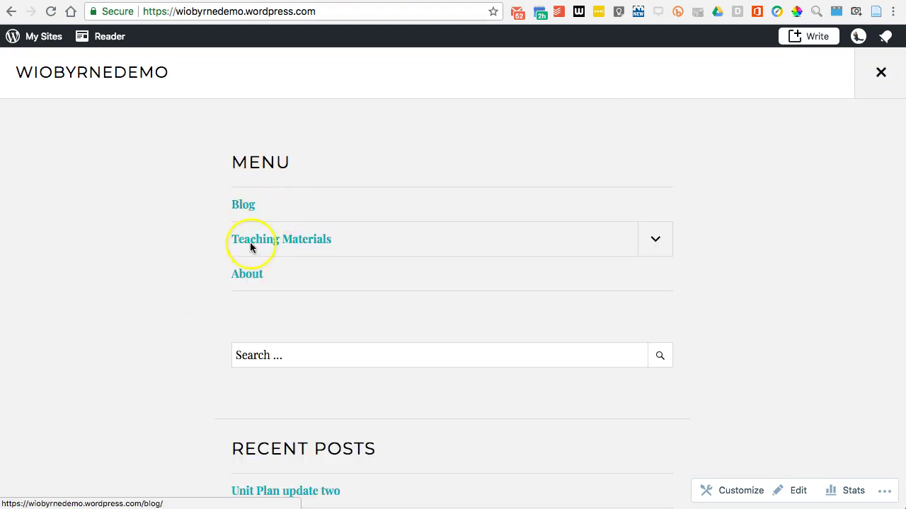
{"action": "scroll", "coordinate": [278, 349], "scroll_direction": "down", "scroll_amount": 5}
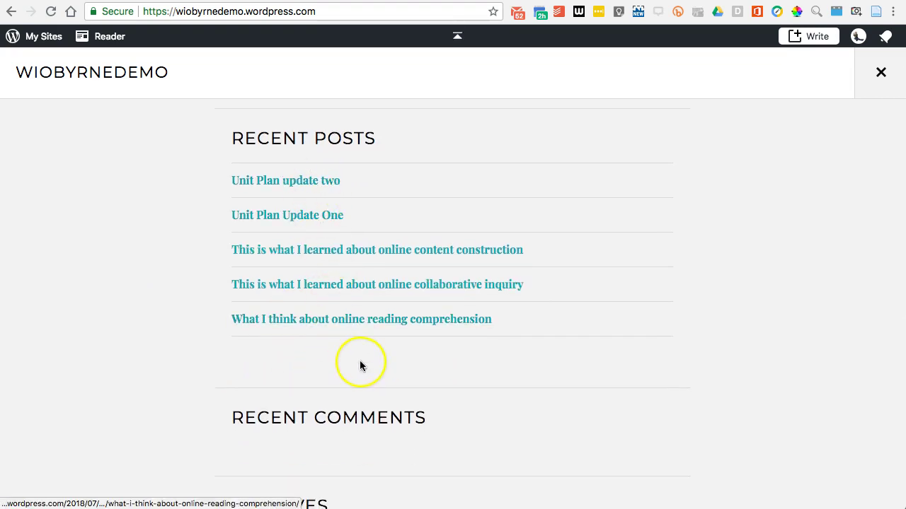
{"action": "scroll", "coordinate": [322, 204], "scroll_direction": "up", "scroll_amount": 5}
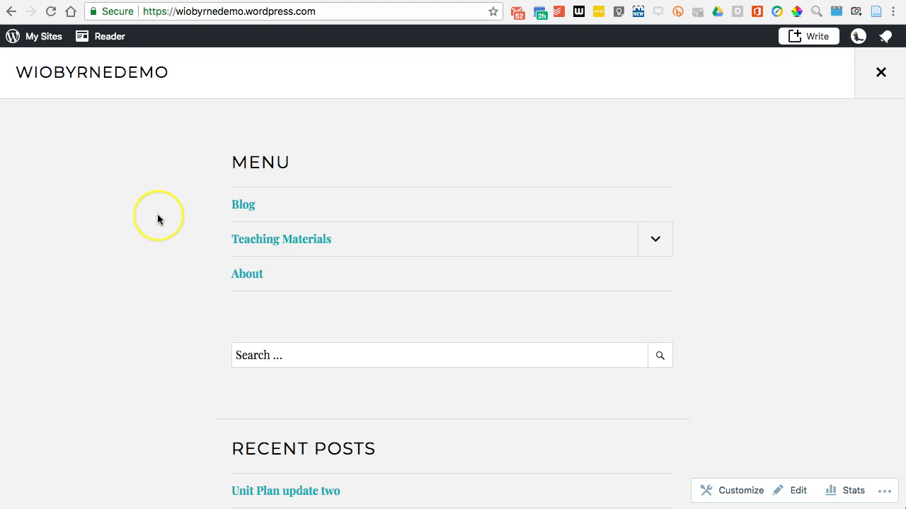
Open the Blog page from the site menu, look through its posts, and return to the menu editor.
{"action": "left_click", "coordinate": [235, 206]}
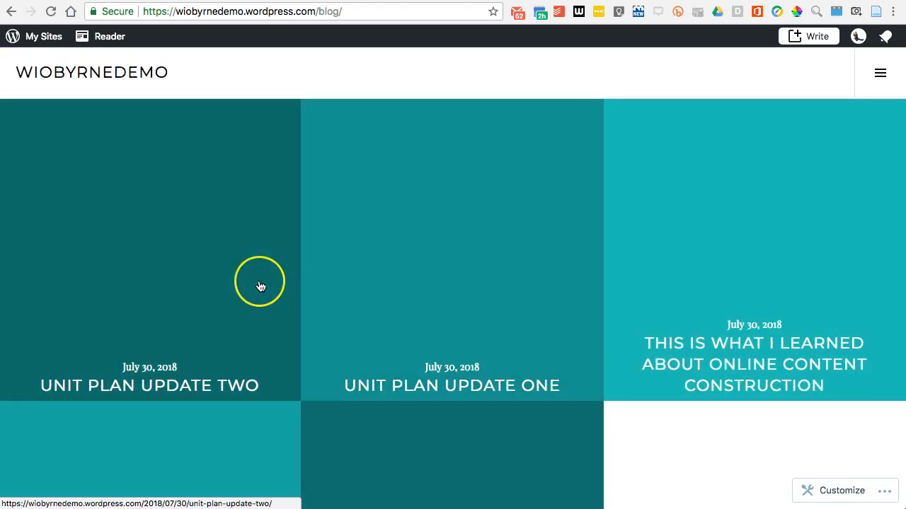
{"action": "scroll", "coordinate": [261, 286], "scroll_direction": "down", "scroll_amount": 3}
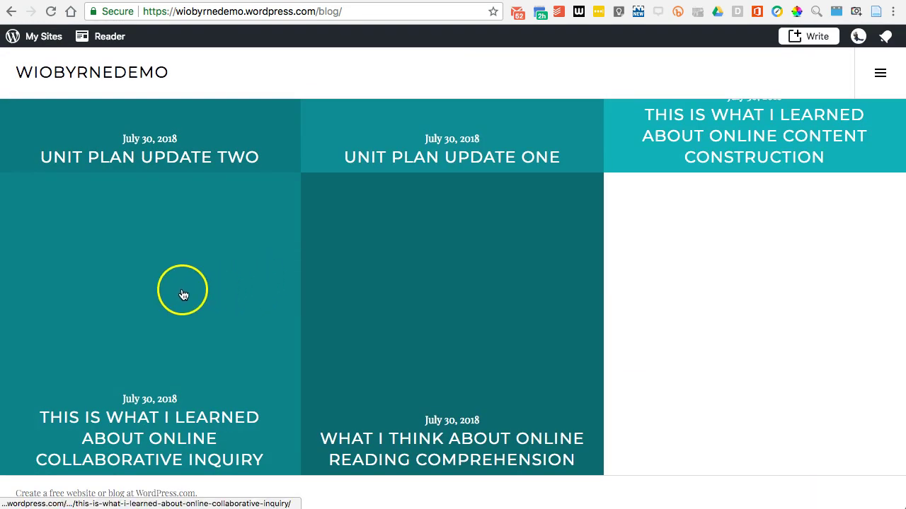
{"action": "scroll", "coordinate": [182, 292], "scroll_direction": "up", "scroll_amount": 3}
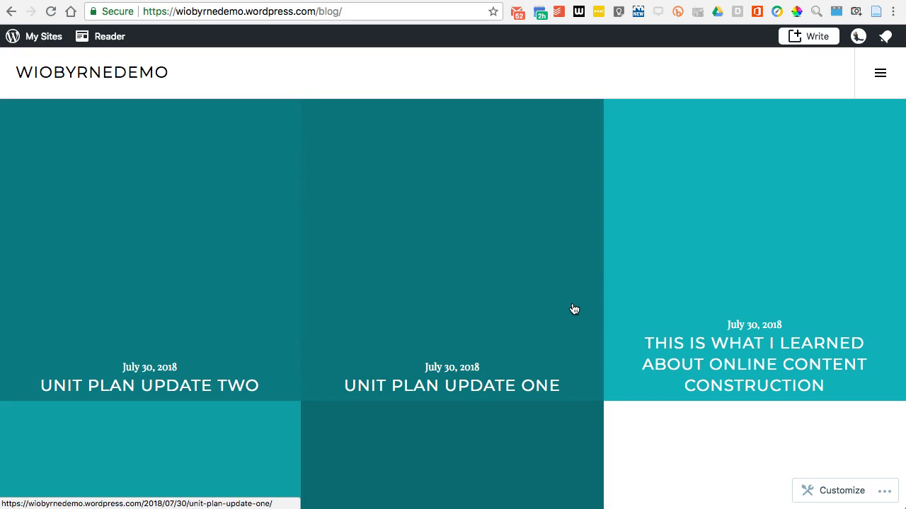
{"action": "left_click", "coordinate": [493, 191]}
{"action": "left_click", "coordinate": [443, 94]}
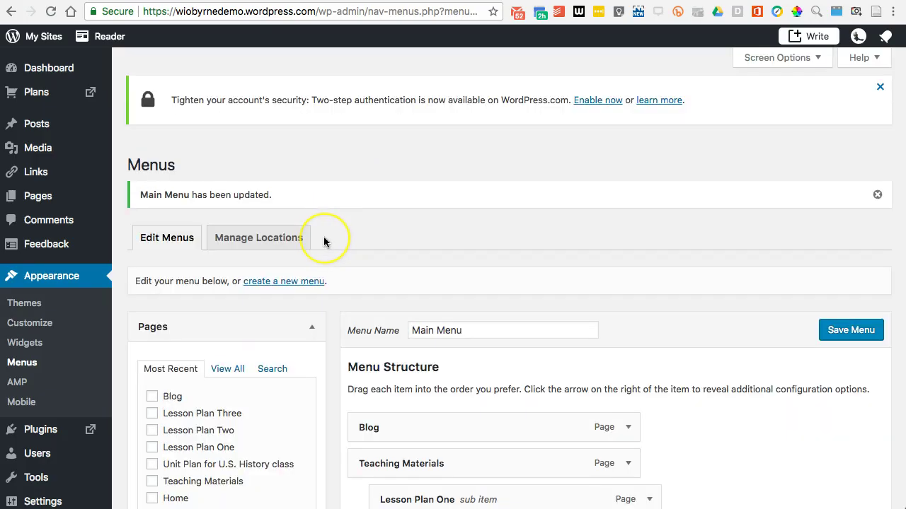
Add a custom link to the menu with LInkedIn.com as both its link text and URL, and nest it under About.
{"action": "scroll", "coordinate": [324, 242], "scroll_direction": "down", "scroll_amount": 6}
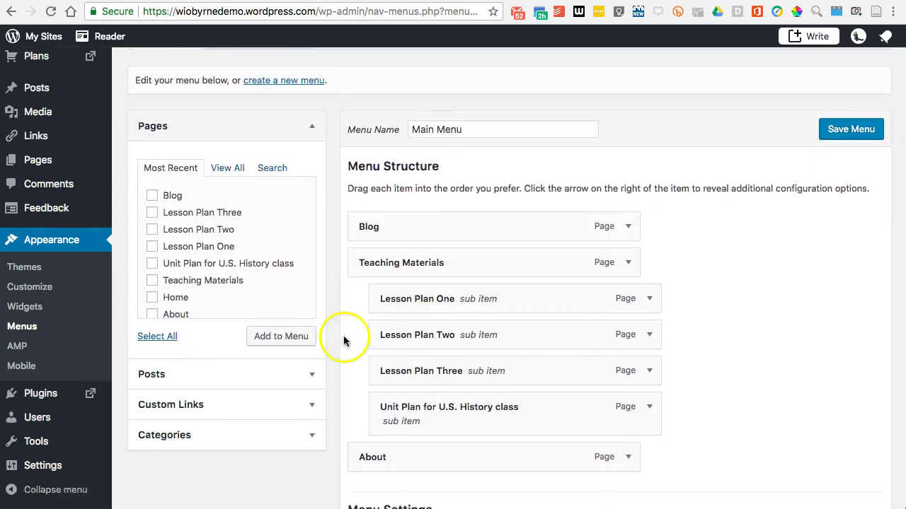
{"action": "left_click", "coordinate": [199, 405]}
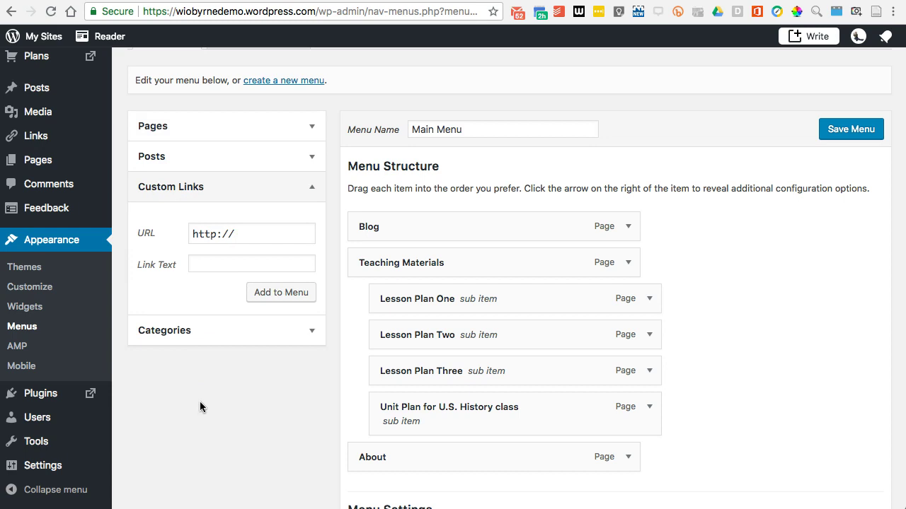
{"action": "left_click", "coordinate": [219, 264]}
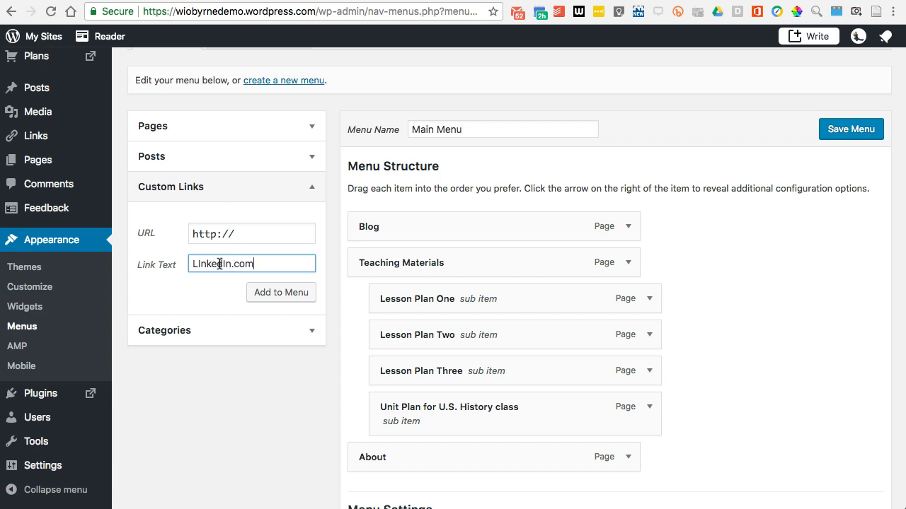
{"action": "left_click", "coordinate": [263, 287]}
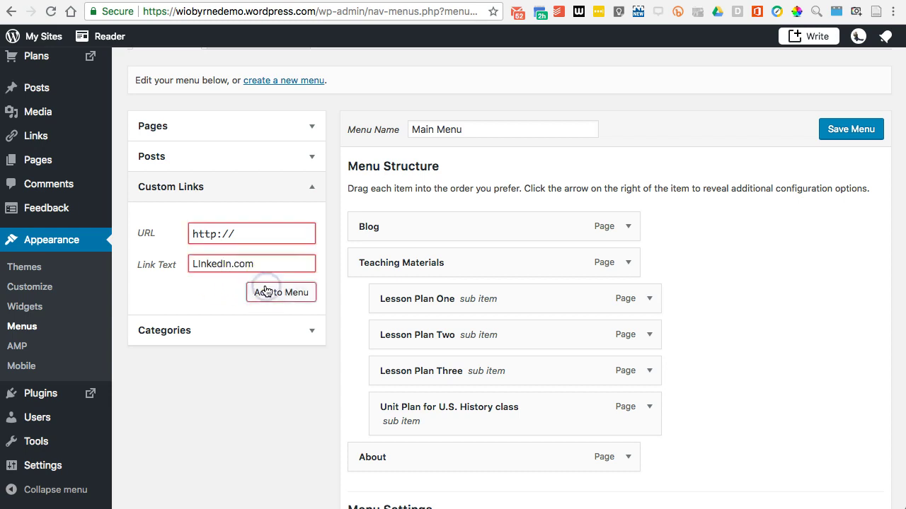
{"action": "triple_click", "coordinate": [236, 234]}
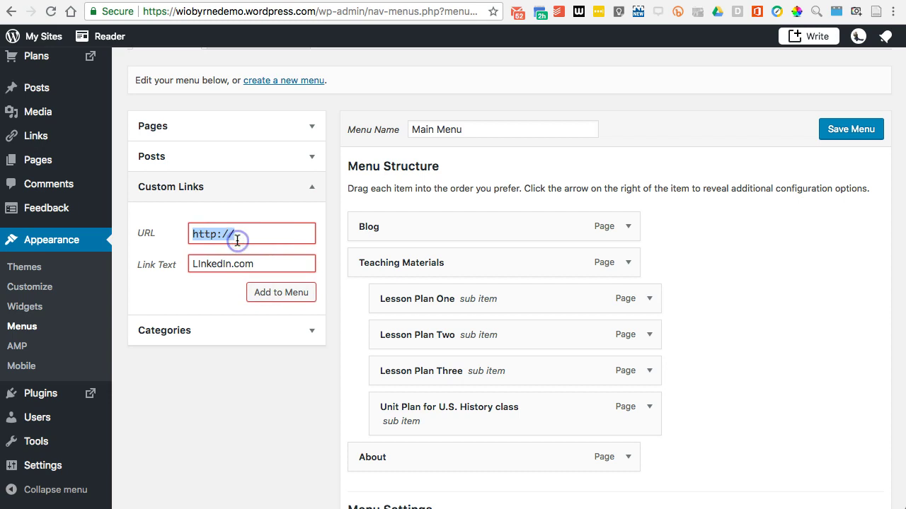
{"action": "triple_click", "coordinate": [249, 265]}
{"action": "key", "text": "ctrl+c"}
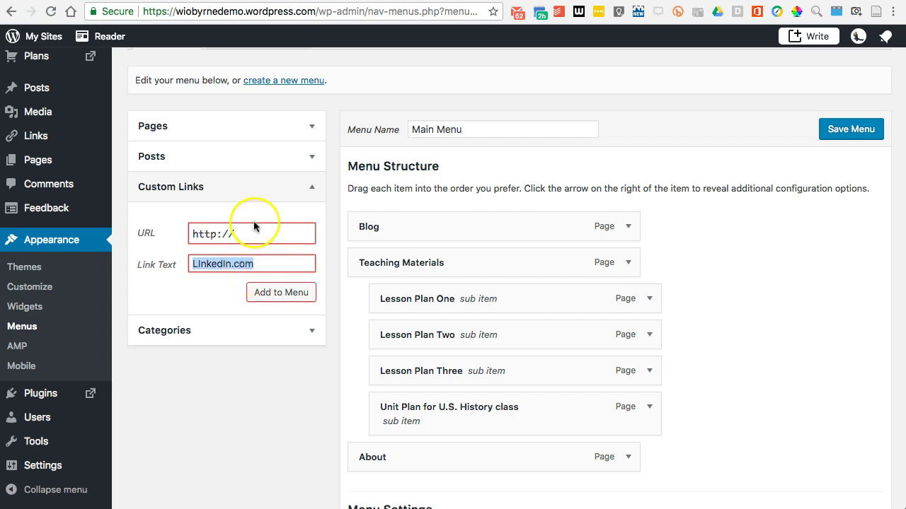
{"action": "left_click", "coordinate": [252, 235]}
{"action": "key", "text": "ctrl+v"}
{"action": "left_click", "coordinate": [282, 295]}
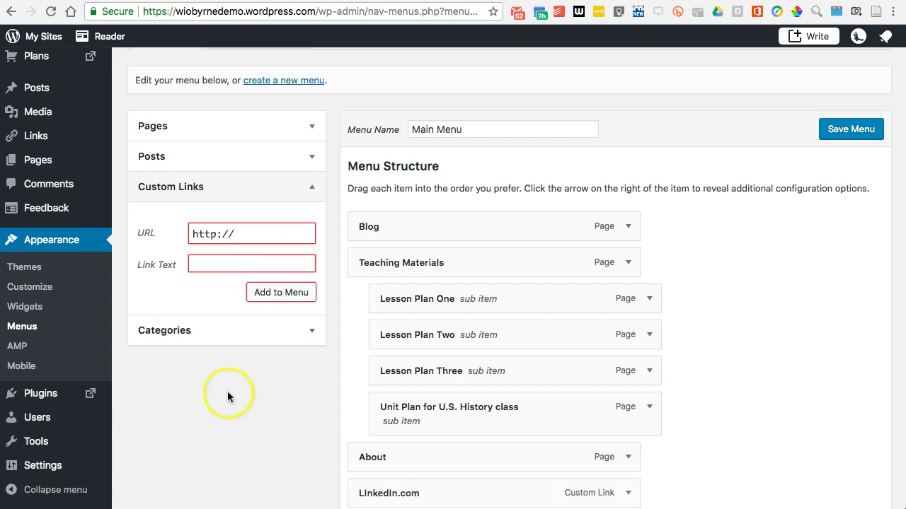
{"action": "scroll", "coordinate": [456, 334], "scroll_direction": "down", "scroll_amount": 3}
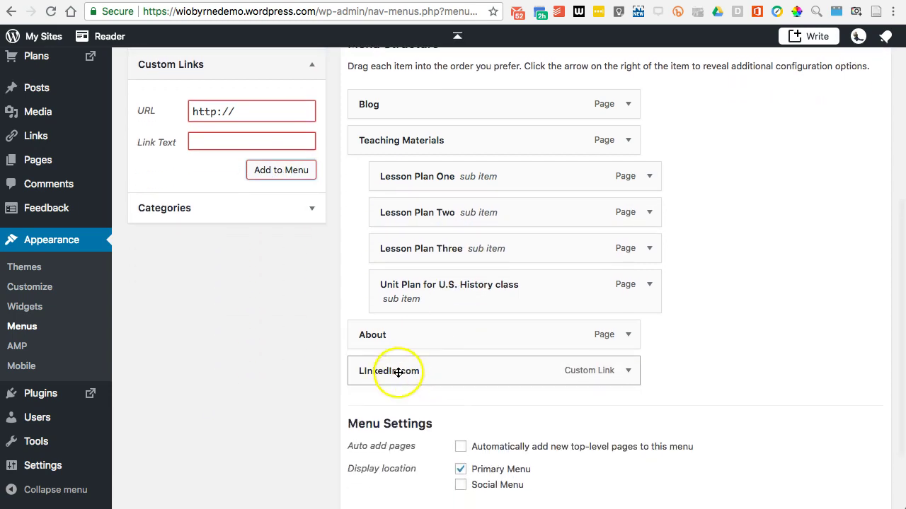
{"action": "left_click_drag", "start_coordinate": [397, 372], "coordinate": [354, 389]}
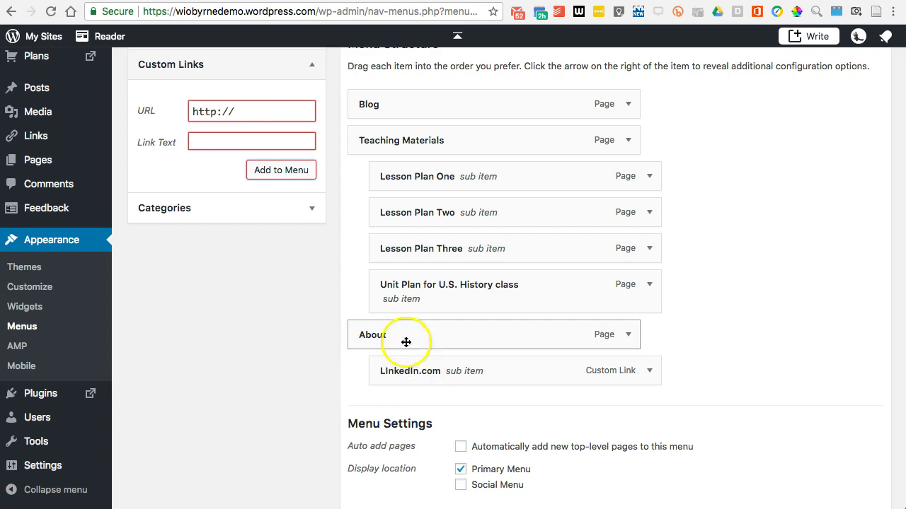
{"action": "left_click", "coordinate": [225, 140]}
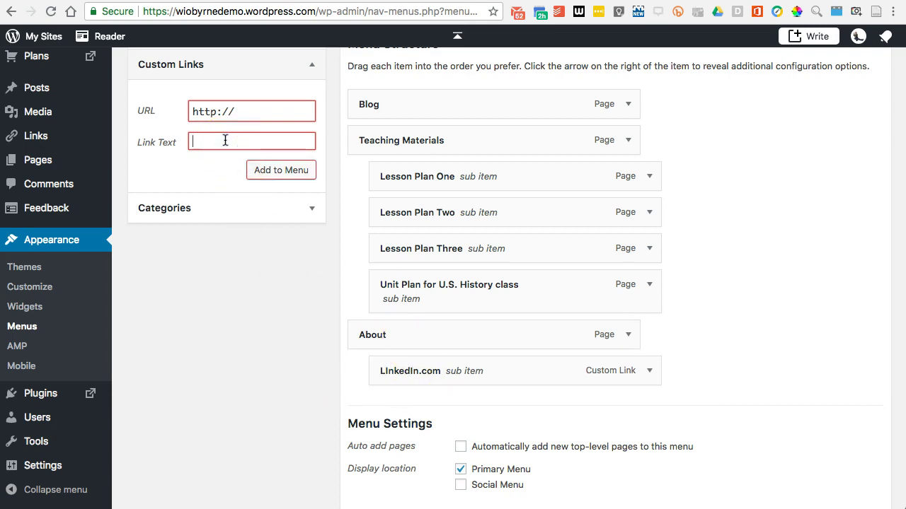
{"action": "type", "text": "Facebook"}
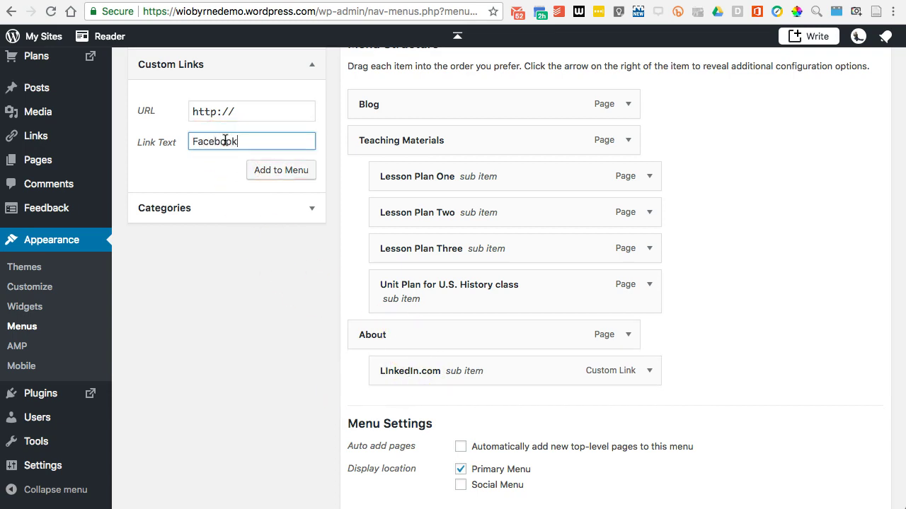
{"action": "left_click", "coordinate": [263, 111]}
{"action": "type", "text": "facebook.com"}
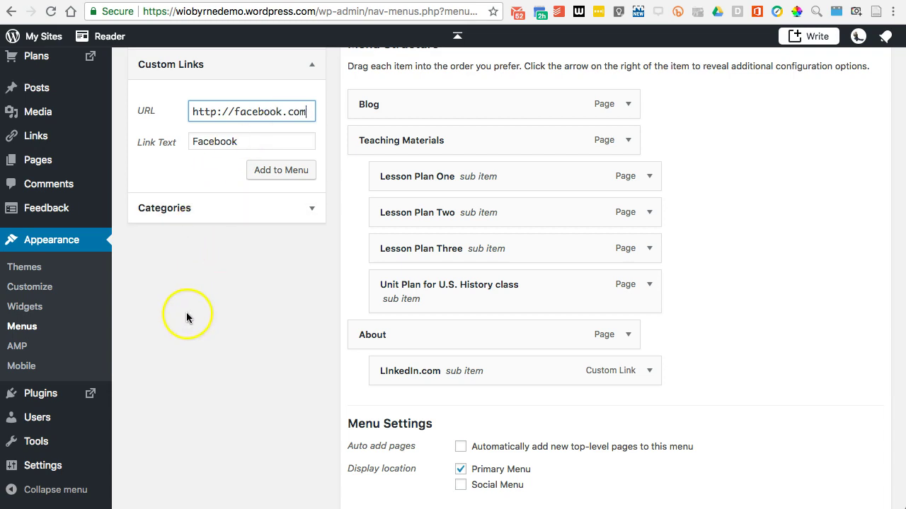
{"action": "left_click", "coordinate": [260, 170]}
{"action": "left_click_drag", "start_coordinate": [354, 406], "coordinate": [386, 405]}
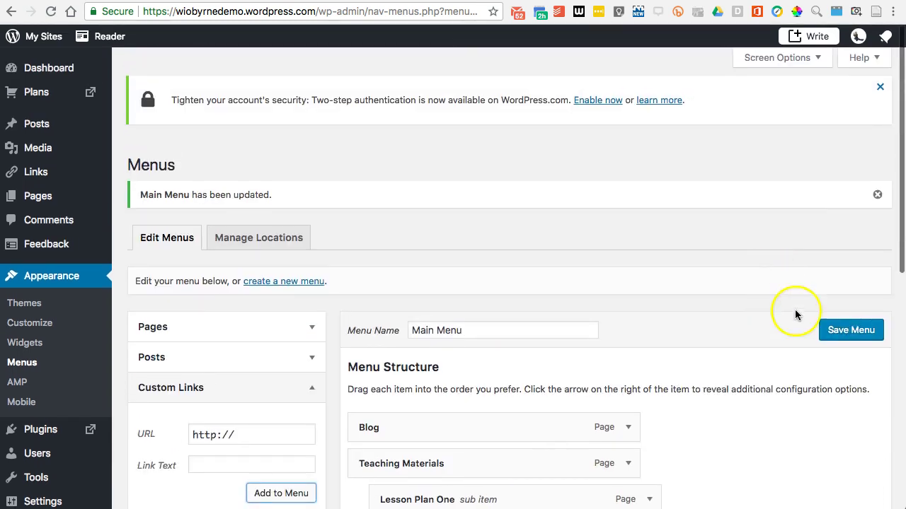
{"action": "left_click", "coordinate": [829, 329]}
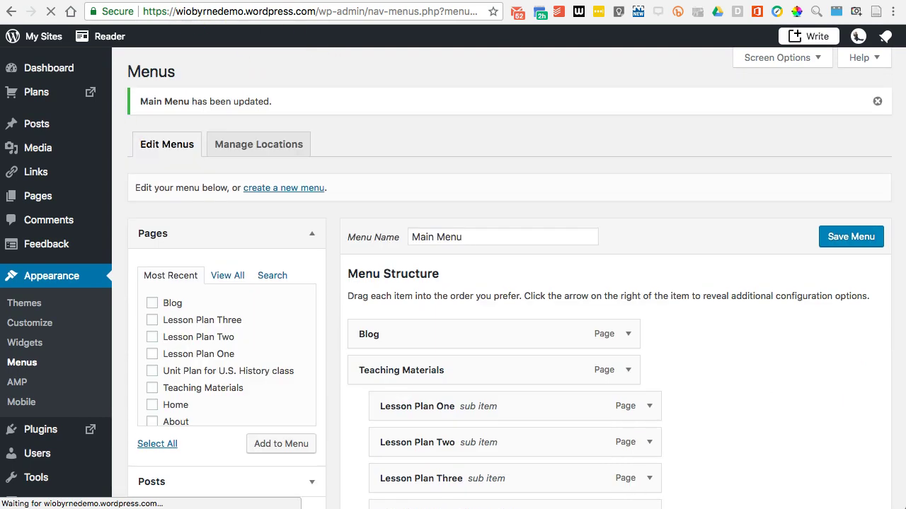
Reload the public site, check the nested links under About in the home page's menu, and open the Teaching Materials page.
{"action": "left_click", "coordinate": [315, 0]}
{"action": "left_click", "coordinate": [51, 11]}
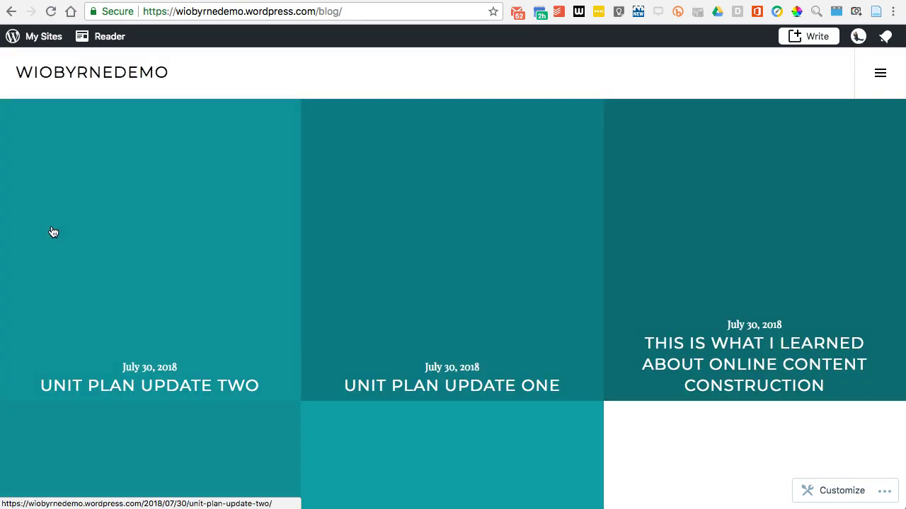
{"action": "left_click", "coordinate": [78, 203]}
{"action": "left_click", "coordinate": [97, 73]}
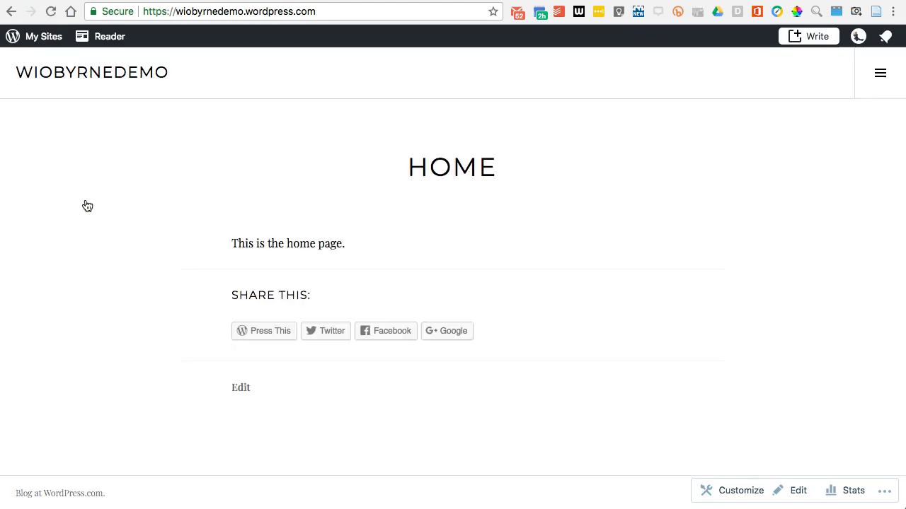
{"action": "left_click", "coordinate": [880, 72]}
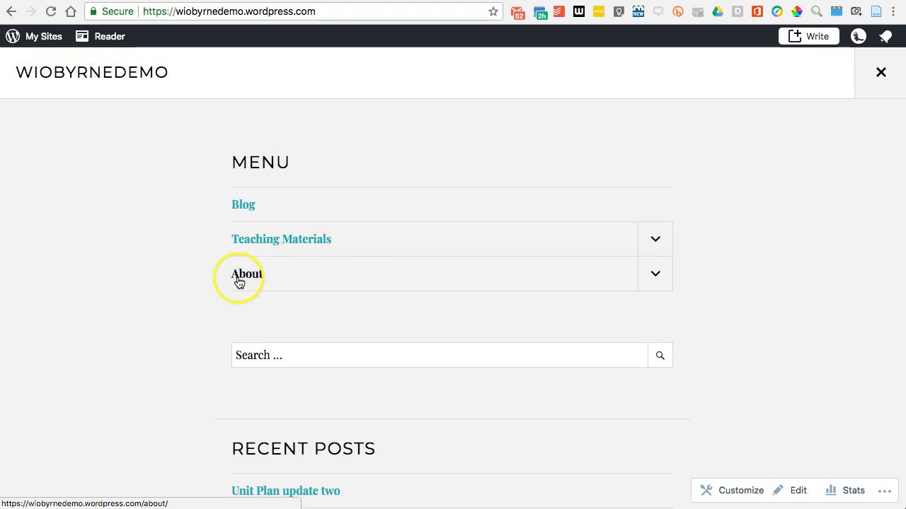
{"action": "left_click", "coordinate": [654, 274]}
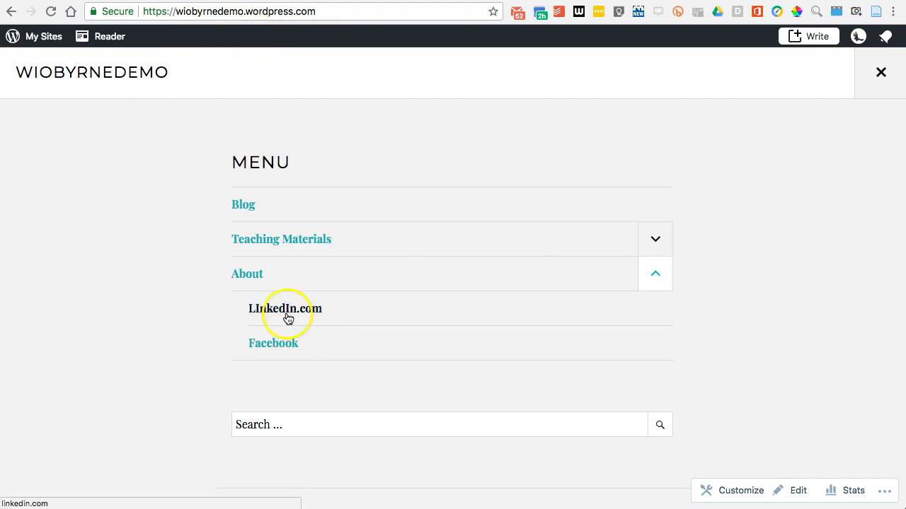
{"action": "left_click", "coordinate": [278, 241]}
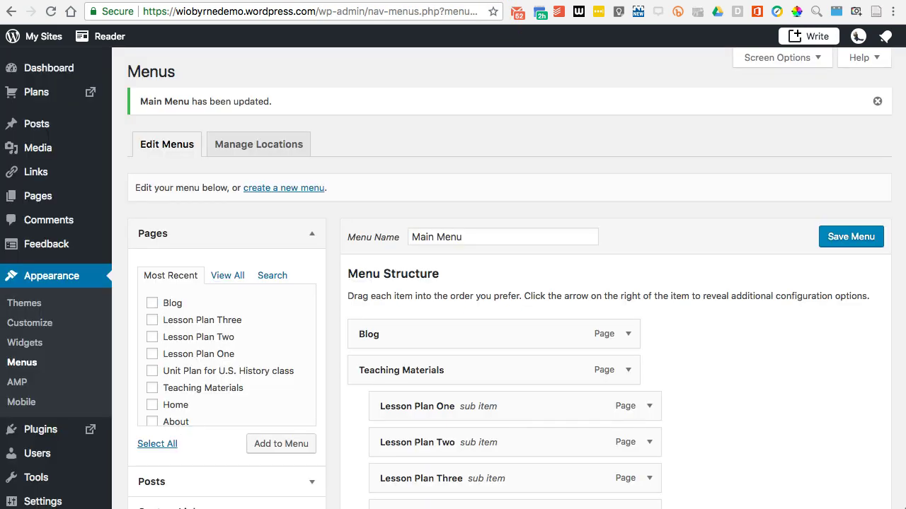
Review the menu structure in the editor, and go from the public Teaching Materials page back to the home page.
{"action": "scroll", "coordinate": [346, 277], "scroll_direction": "down", "scroll_amount": 5}
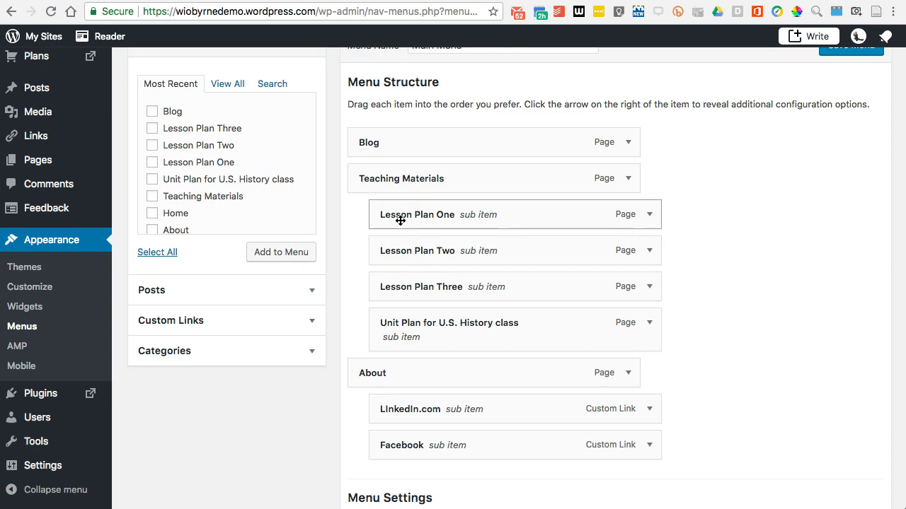
{"action": "left_click", "coordinate": [428, 231]}
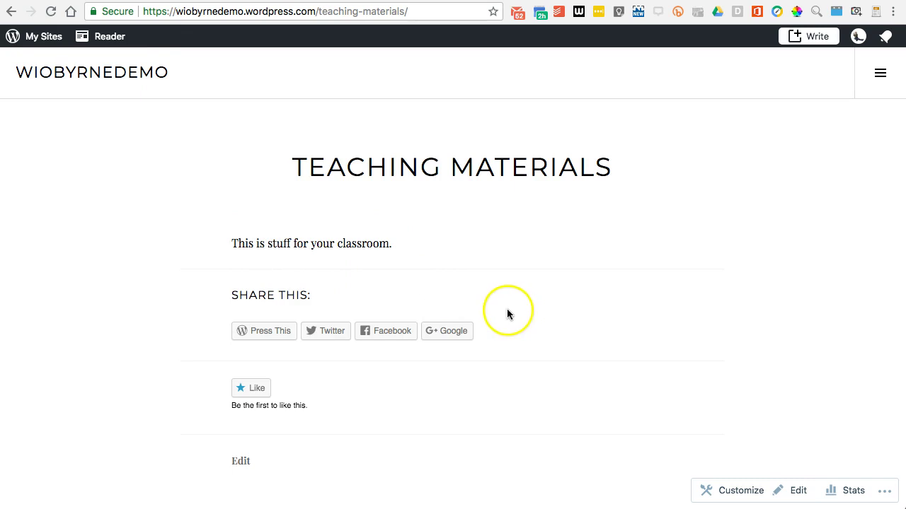
{"action": "left_click", "coordinate": [207, 247]}
{"action": "left_click", "coordinate": [126, 72]}
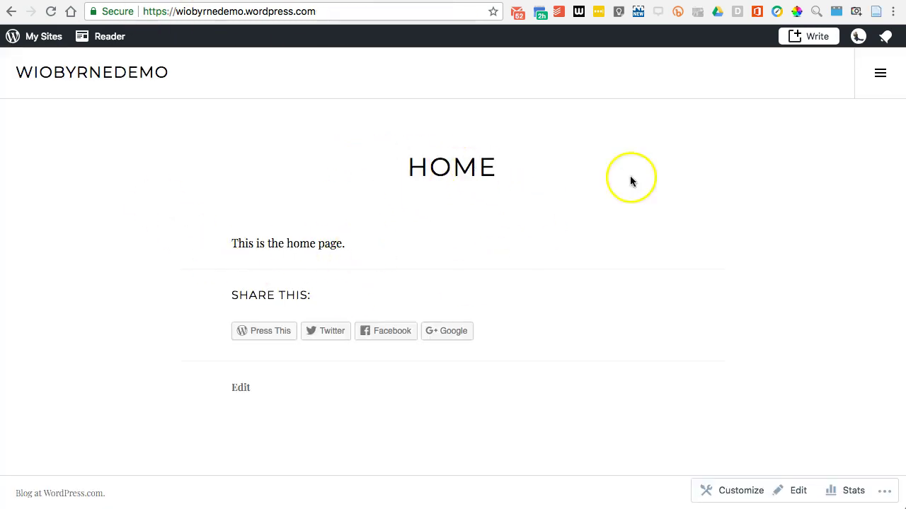
{"action": "left_click", "coordinate": [132, 74]}
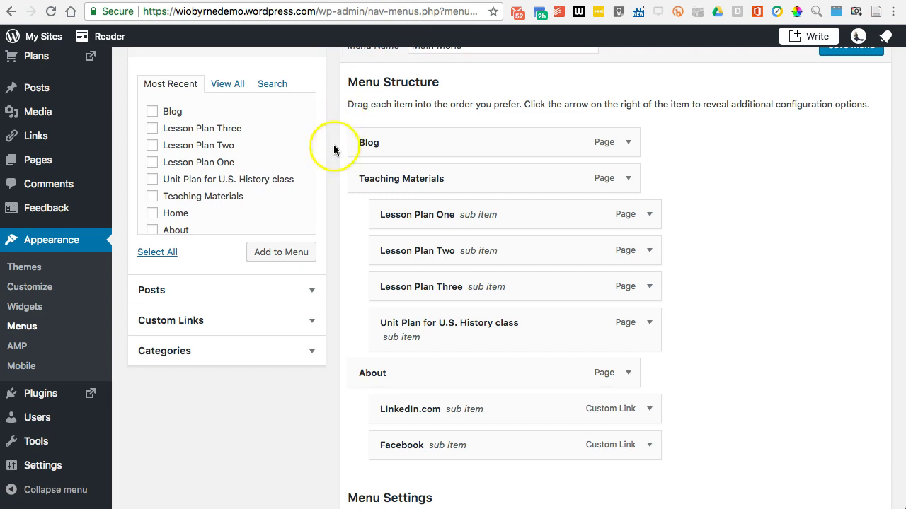
Check which menu is assigned to the Primary Menu theme location, and return to menu editing.
{"action": "scroll", "coordinate": [331, 160], "scroll_direction": "down", "scroll_amount": 5}
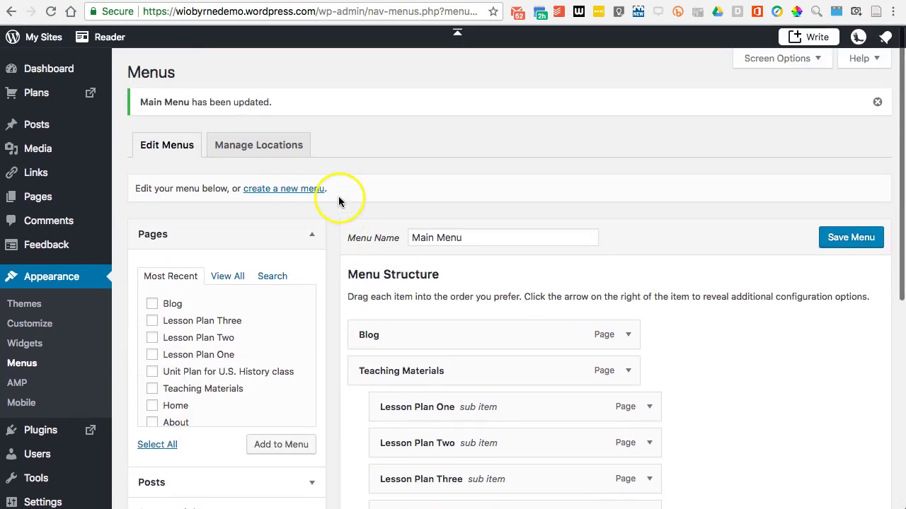
{"action": "left_click", "coordinate": [270, 147]}
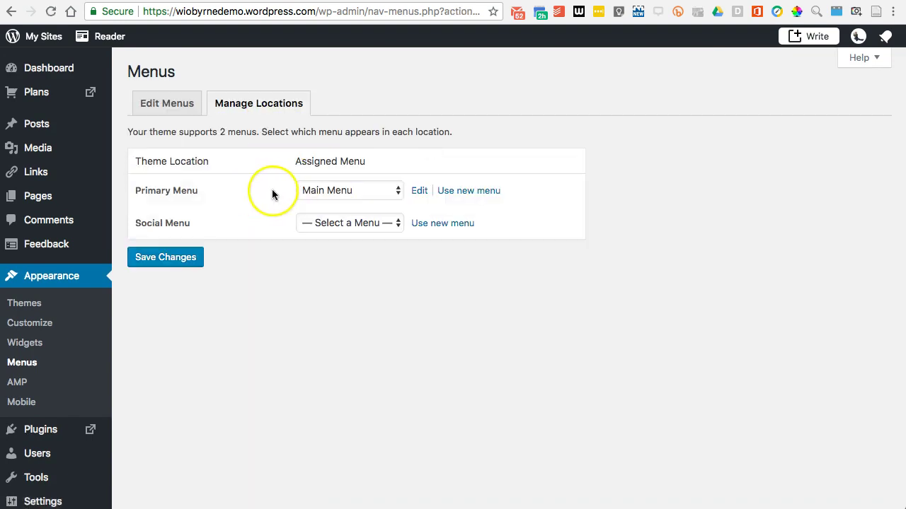
{"action": "left_click", "coordinate": [337, 191]}
{"action": "left_click", "coordinate": [336, 190]}
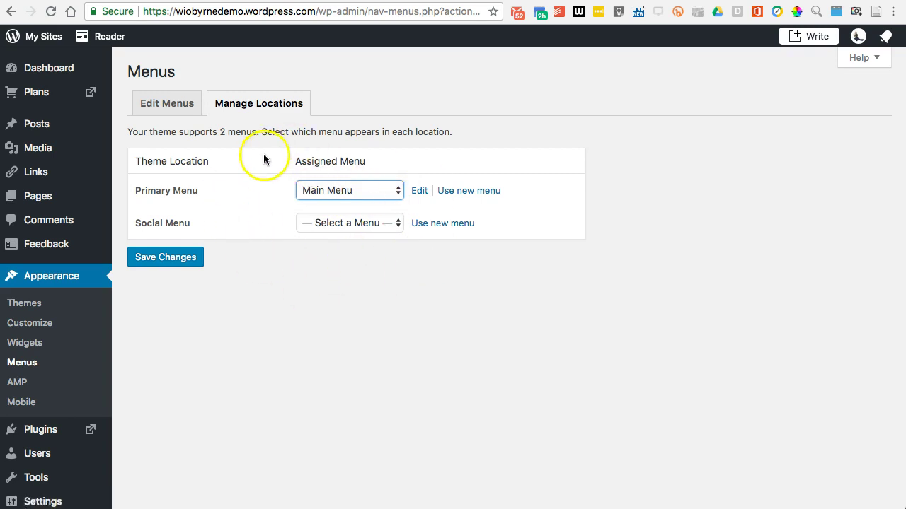
{"action": "left_click", "coordinate": [169, 101]}
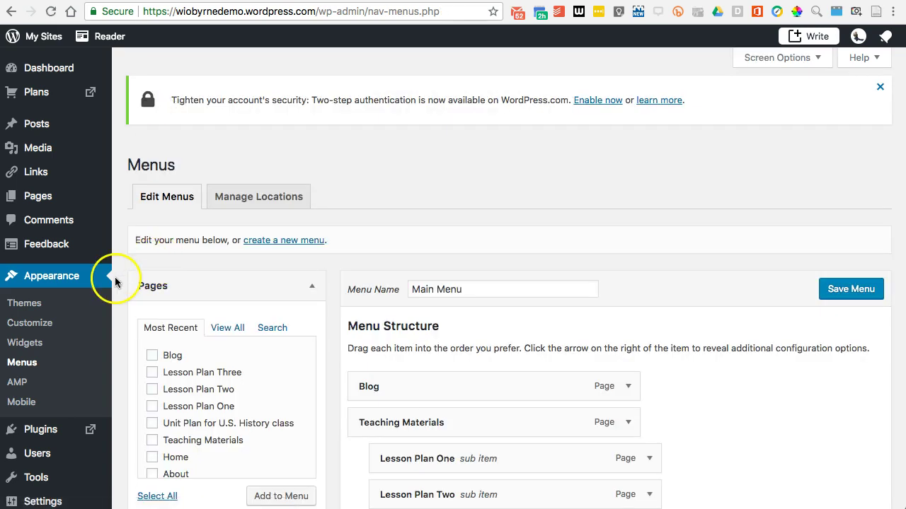
Open the site Customizer and display all menu locations.
{"action": "left_click", "coordinate": [64, 322]}
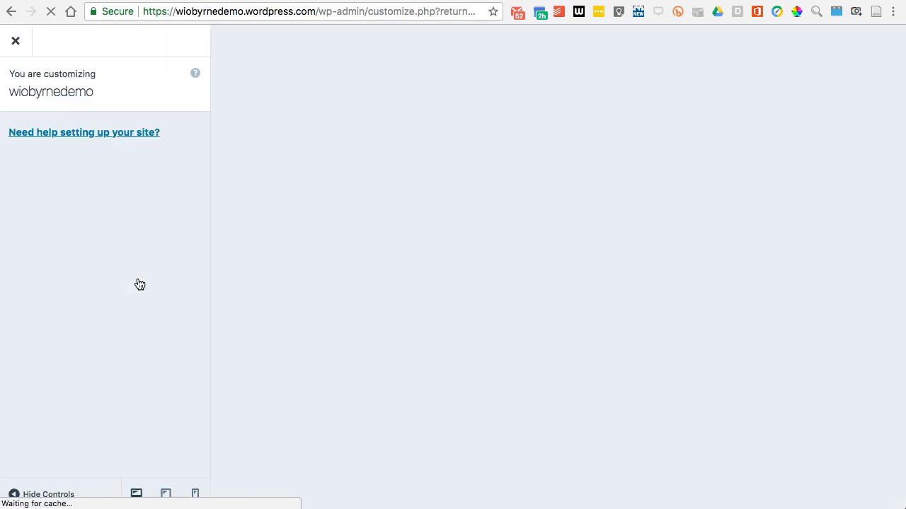
{"action": "left_click", "coordinate": [55, 255]}
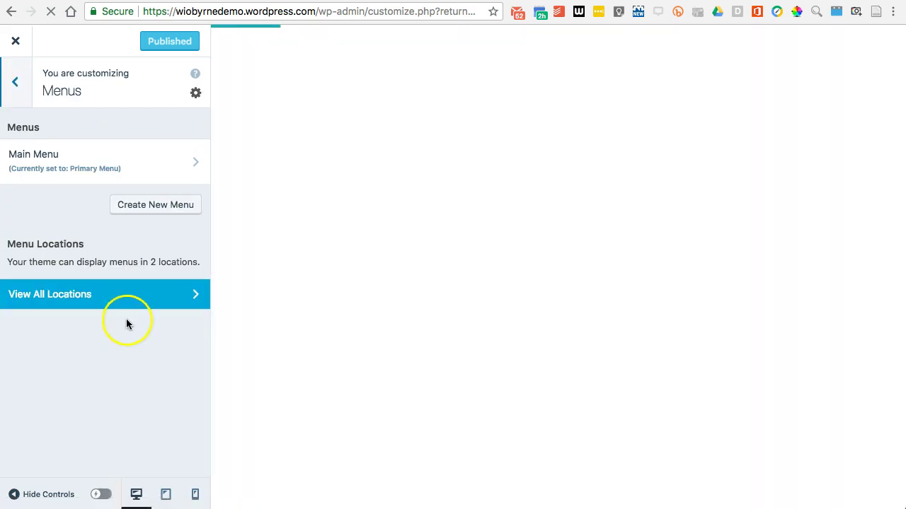
{"action": "left_click", "coordinate": [120, 294]}
{"action": "left_click", "coordinate": [91, 296]}
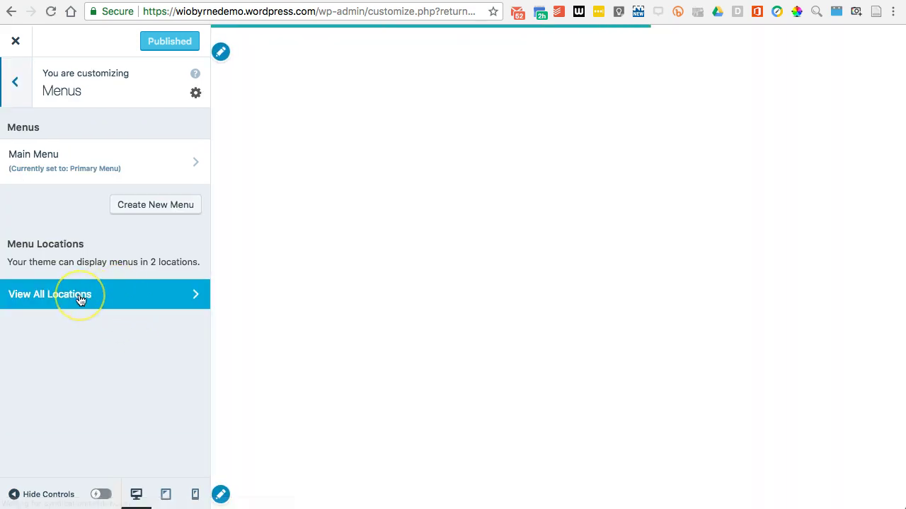
{"action": "left_click", "coordinate": [80, 299]}
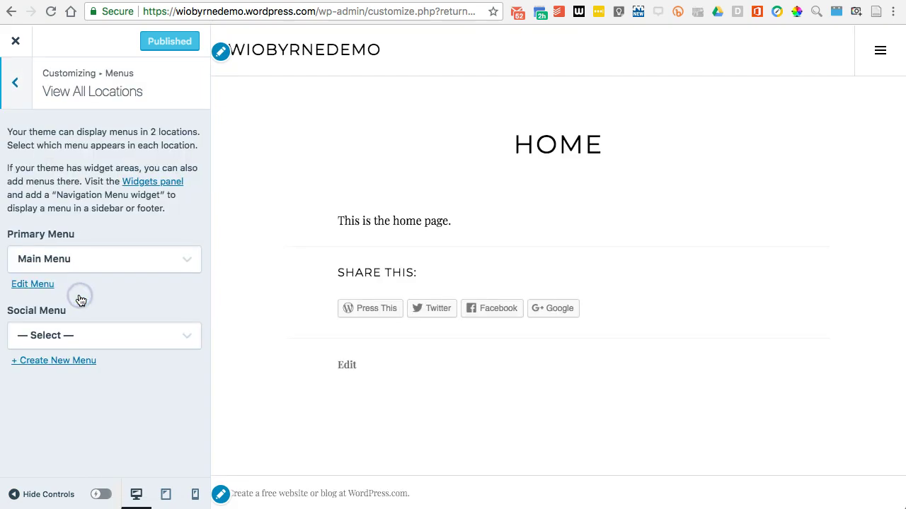
Assign Main Menu to the Social Menu location and check its effect in the site preview.
{"action": "left_click", "coordinate": [71, 337]}
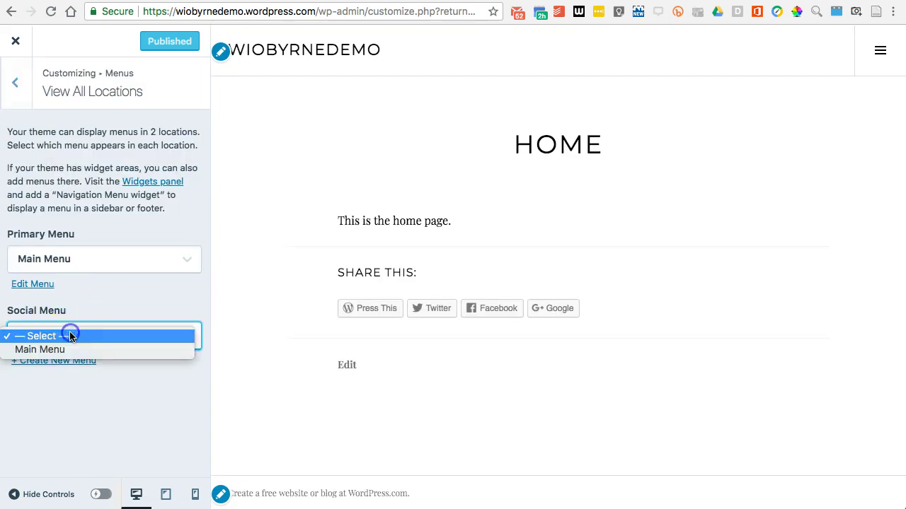
{"action": "left_click", "coordinate": [62, 350]}
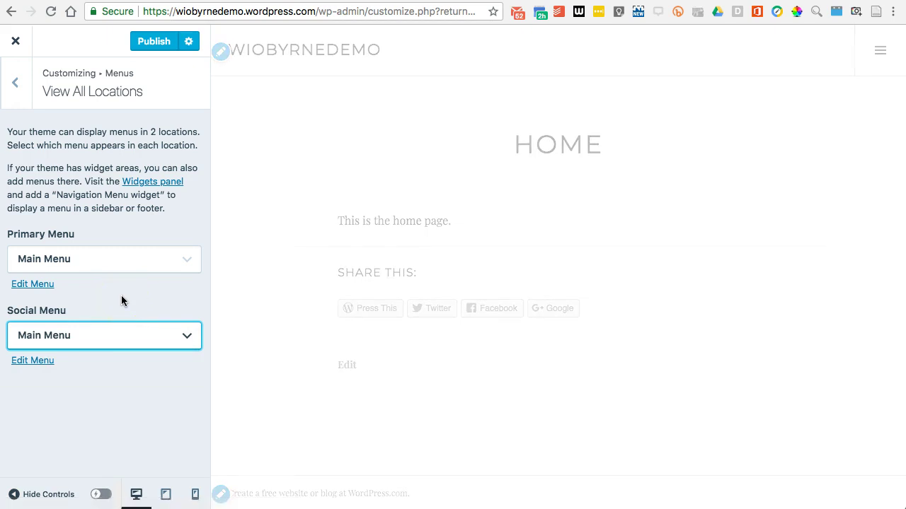
{"action": "left_click", "coordinate": [512, 252]}
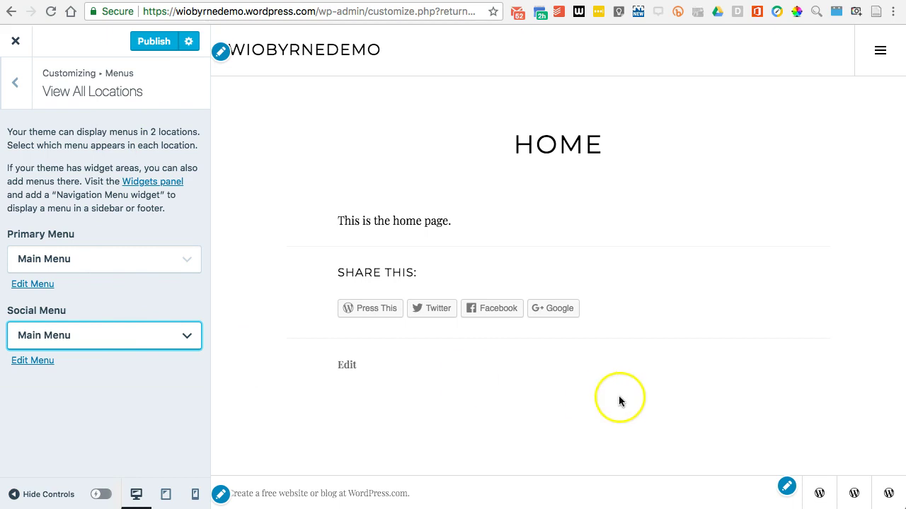
Clear the menu assignment of the Social Menu location and publish the Customizer changes.
{"action": "left_click", "coordinate": [129, 336]}
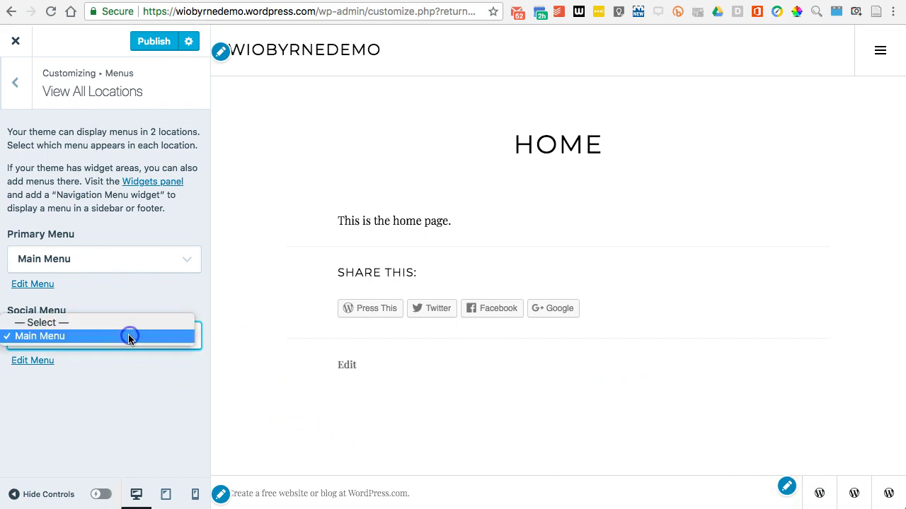
{"action": "left_click", "coordinate": [140, 329]}
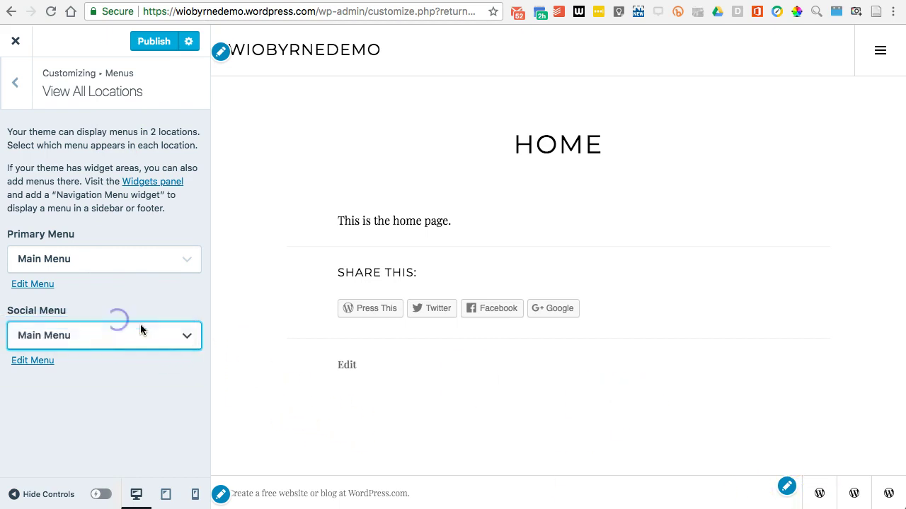
{"action": "left_click", "coordinate": [154, 44]}
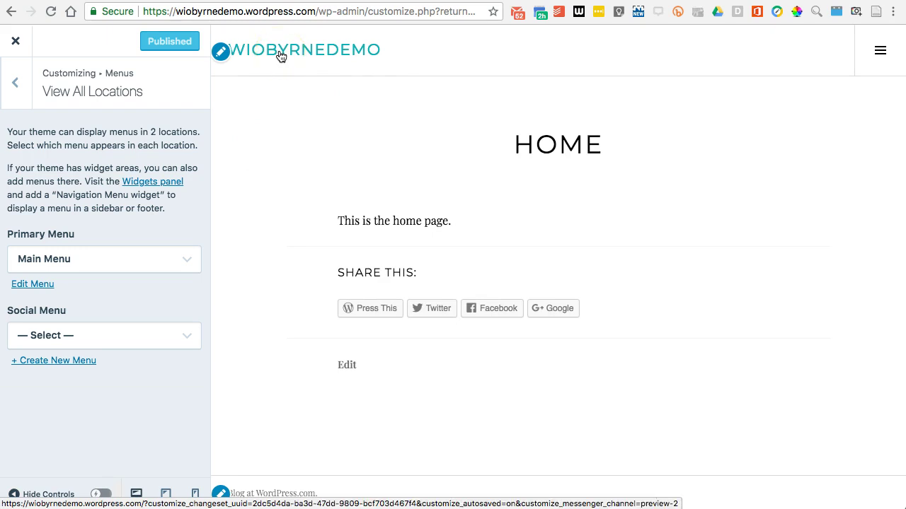
{"action": "left_click", "coordinate": [306, 157]}
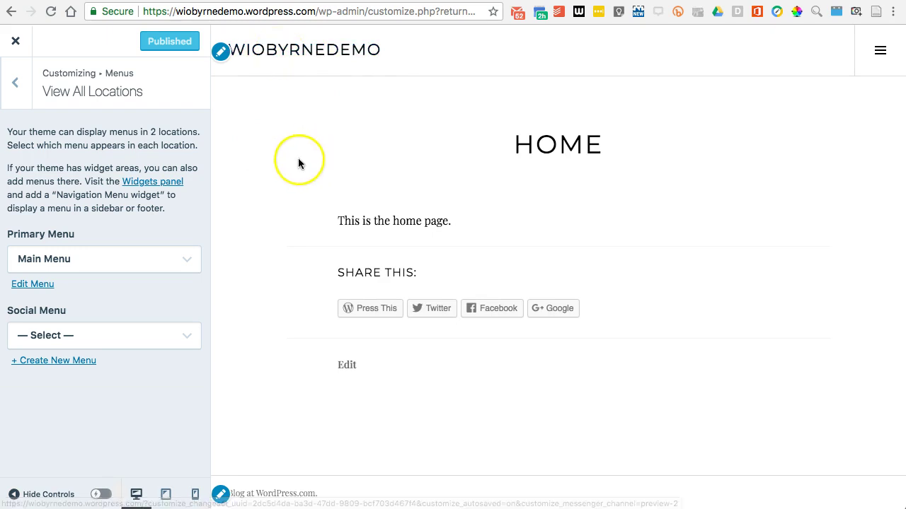
Go to the admin dashboard at wiobyrne.com/wp-admin.
{"action": "left_click", "coordinate": [393, 7]}
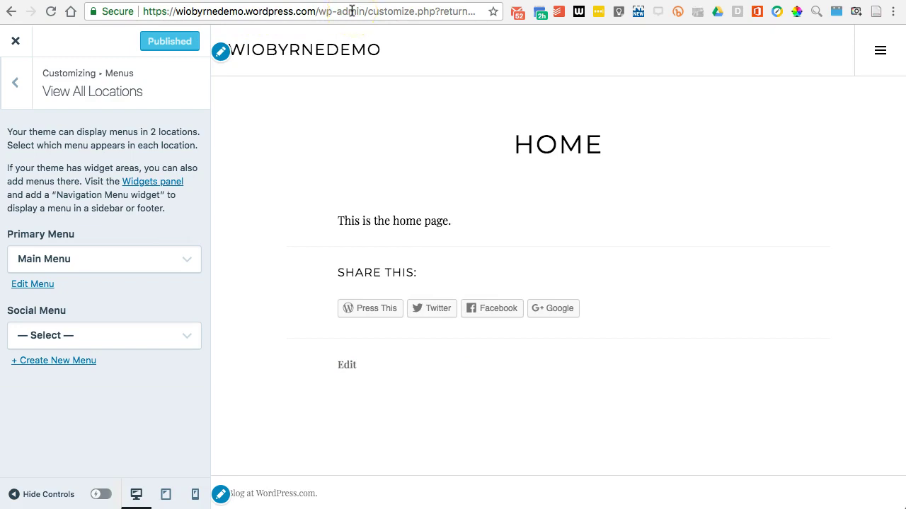
{"action": "left_click", "coordinate": [305, 12]}
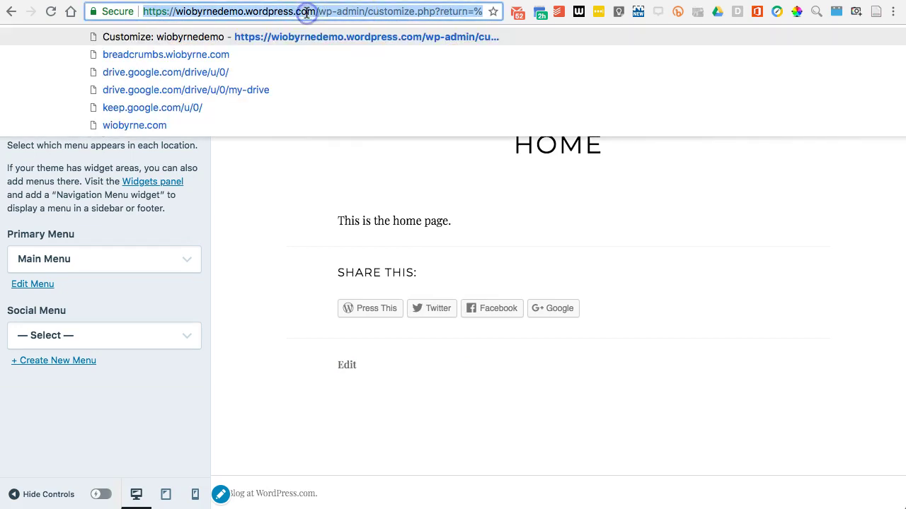
{"action": "type", "text": "wio"}
{"action": "key", "text": "Down"}
{"action": "key", "text": "Down"}
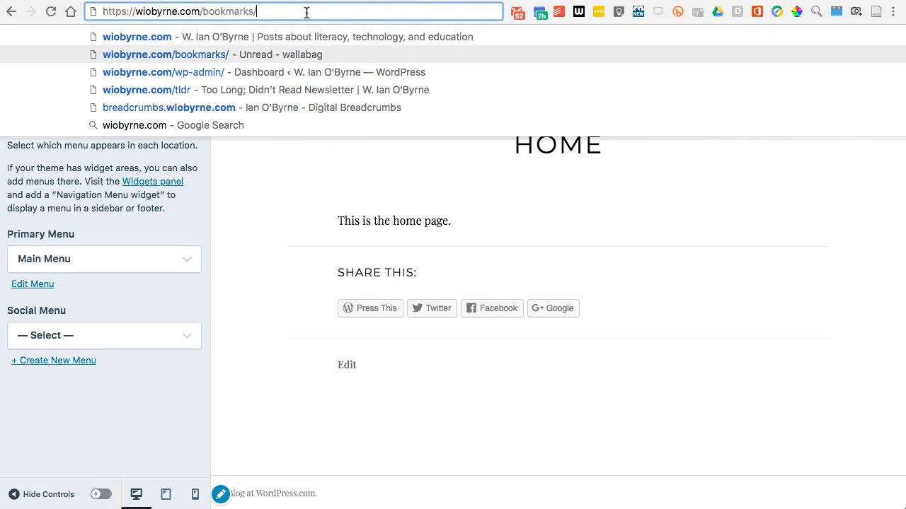
{"action": "key", "text": "Return"}
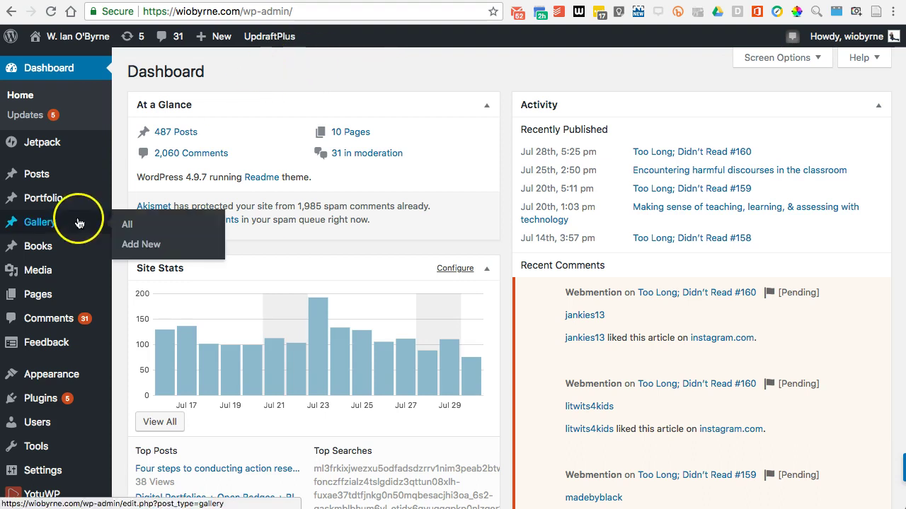
Open the menu editor of wiobyrne.com and review the structure of Custom Menu.
{"action": "mouse_move", "coordinate": [45, 378]}
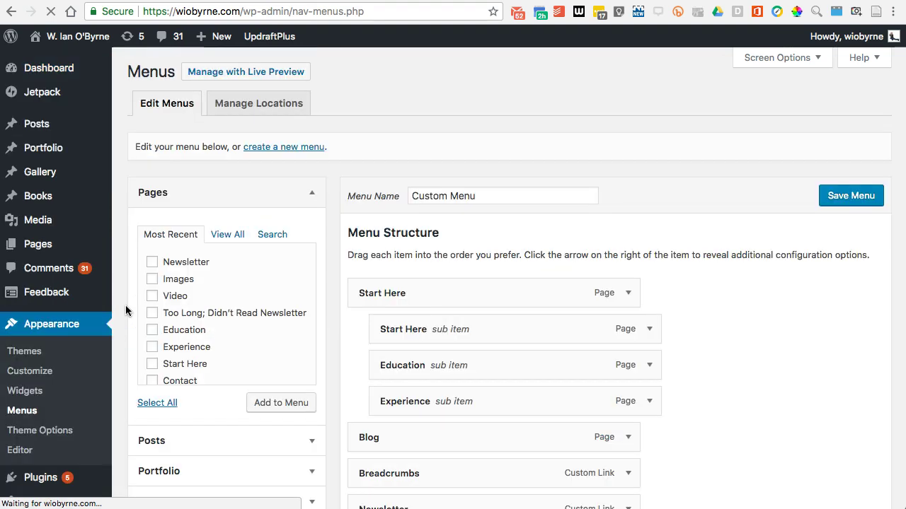
{"action": "left_click", "coordinate": [135, 301]}
{"action": "left_click", "coordinate": [119, 276]}
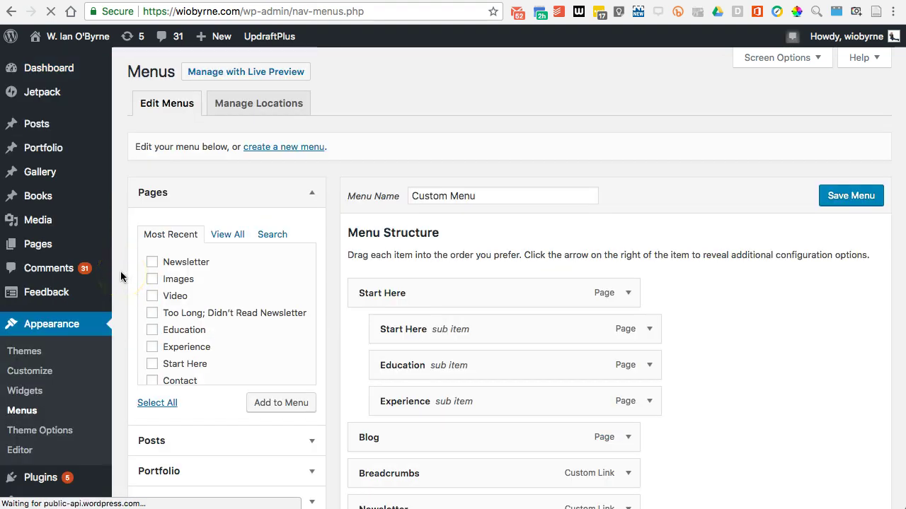
{"action": "left_click", "coordinate": [203, 263]}
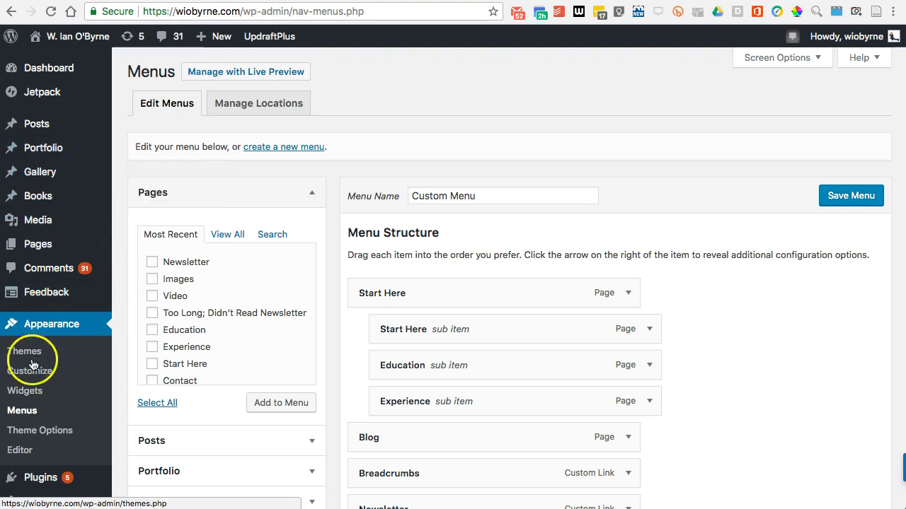
Display all pages of the site and examine them, including those set as Posts Page and Front Page.
{"action": "left_click", "coordinate": [40, 245]}
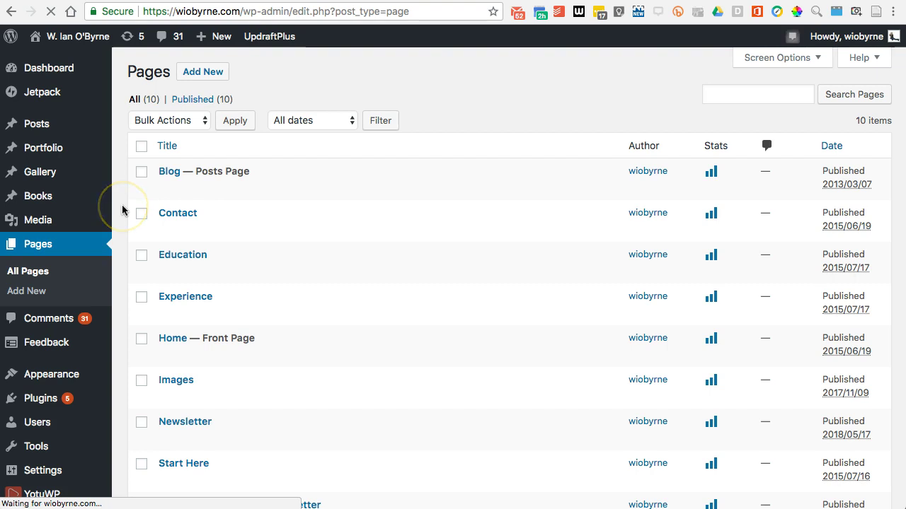
{"action": "scroll", "coordinate": [226, 233], "scroll_direction": "down", "scroll_amount": 2}
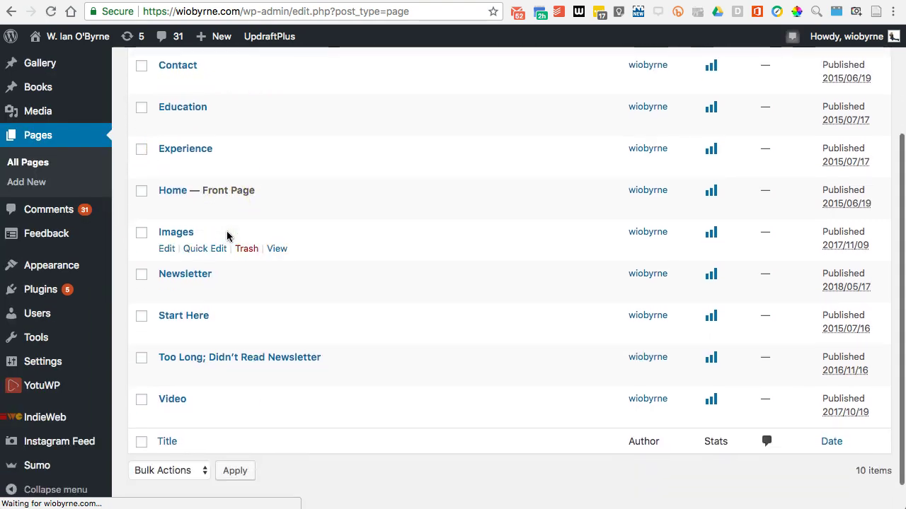
{"action": "scroll", "coordinate": [188, 320], "scroll_direction": "up", "scroll_amount": 1}
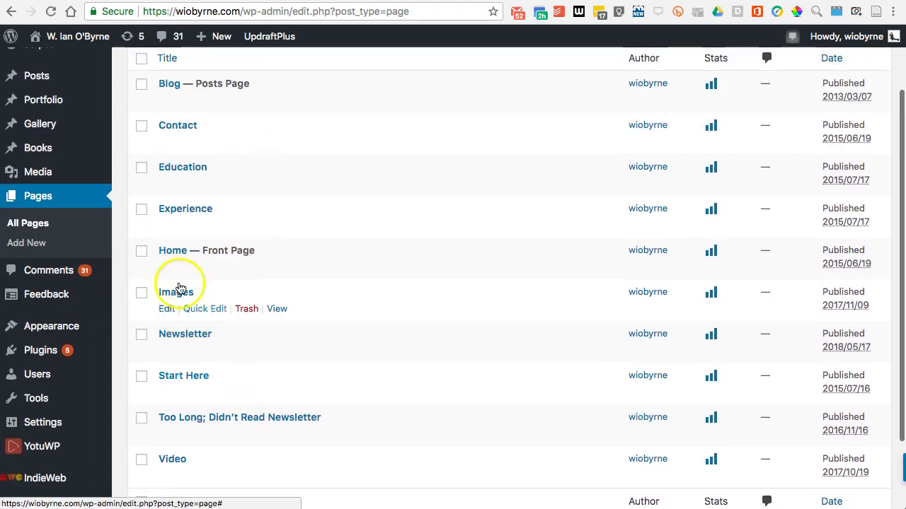
{"action": "left_click", "coordinate": [171, 91]}
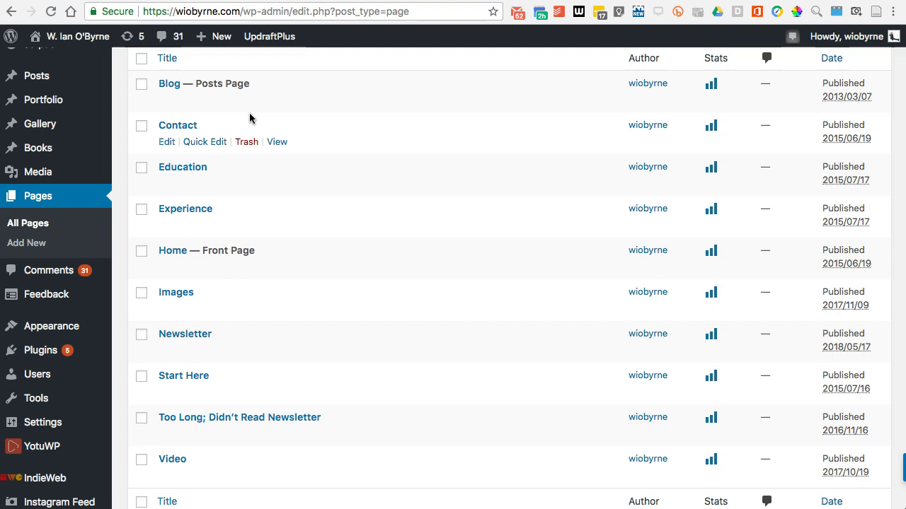
{"action": "scroll", "coordinate": [303, 204], "scroll_direction": "down", "scroll_amount": 2}
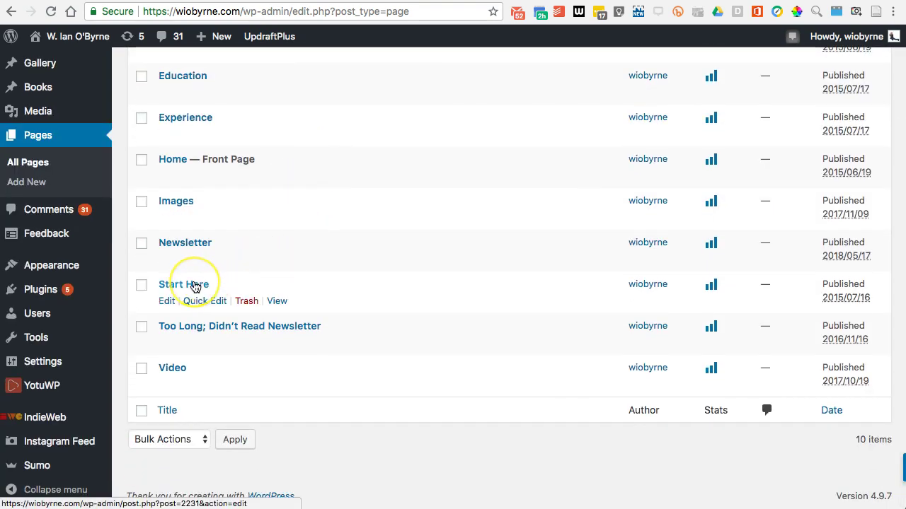
{"action": "left_click", "coordinate": [218, 285]}
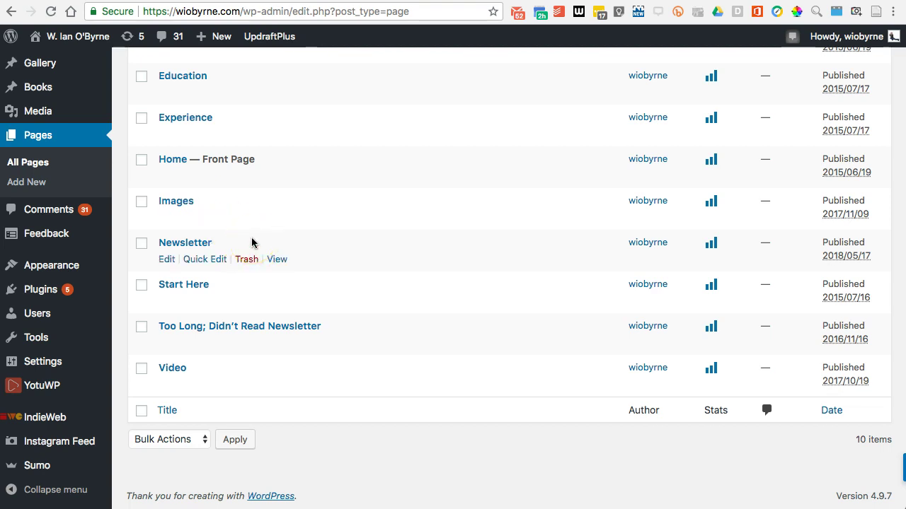
Review the Contact, Education, Experience and Start Here entries in the page list.
{"action": "scroll", "coordinate": [252, 243], "scroll_direction": "up", "scroll_amount": 1}
{"action": "scroll", "coordinate": [232, 277], "scroll_direction": "up", "scroll_amount": 4}
{"action": "left_click", "coordinate": [247, 281]}
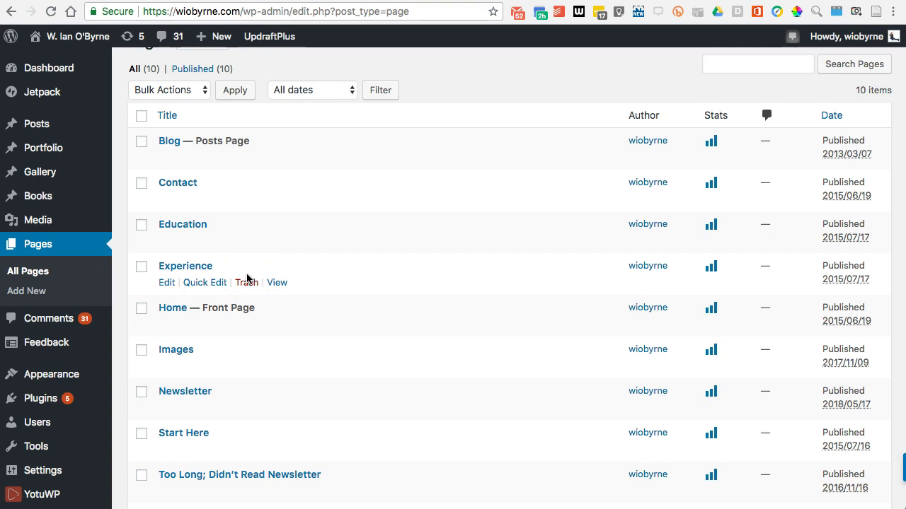
{"action": "left_click", "coordinate": [245, 200]}
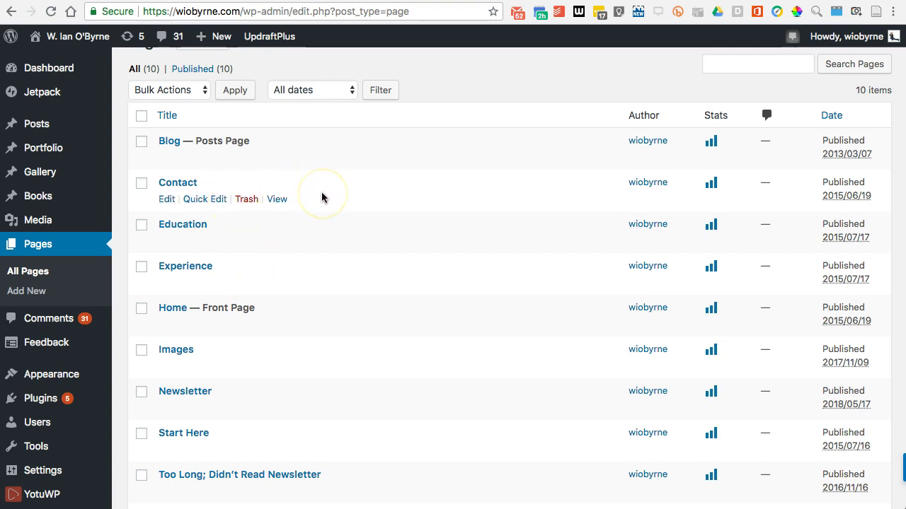
{"action": "mouse_move", "coordinate": [217, 436]}
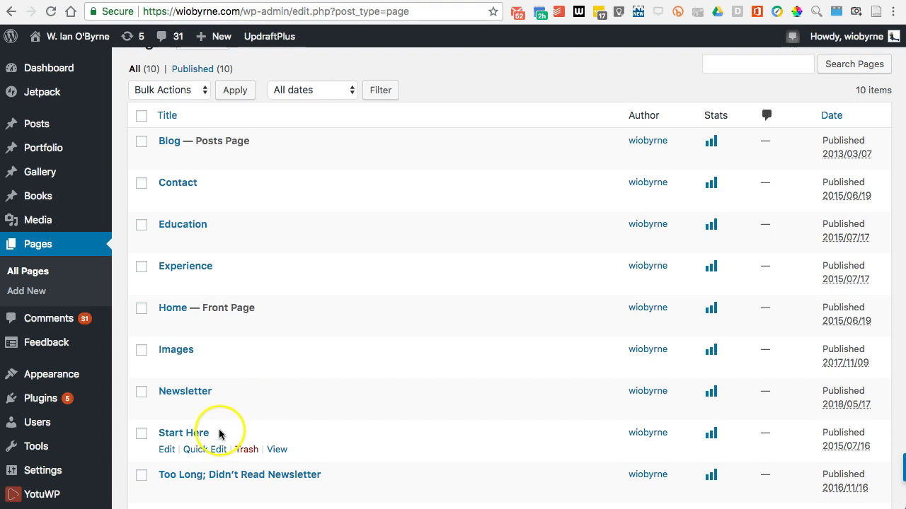
{"action": "mouse_move", "coordinate": [217, 225]}
{"action": "mouse_move", "coordinate": [214, 264]}
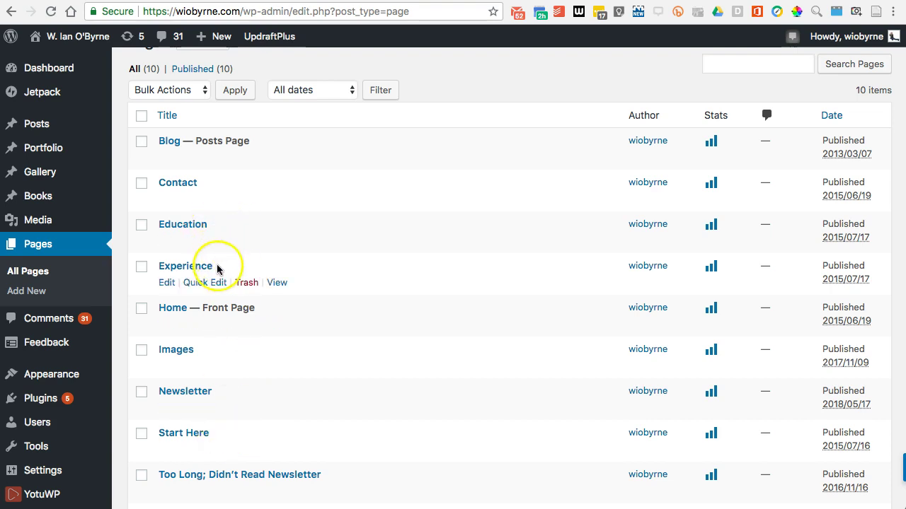
{"action": "left_click", "coordinate": [210, 187]}
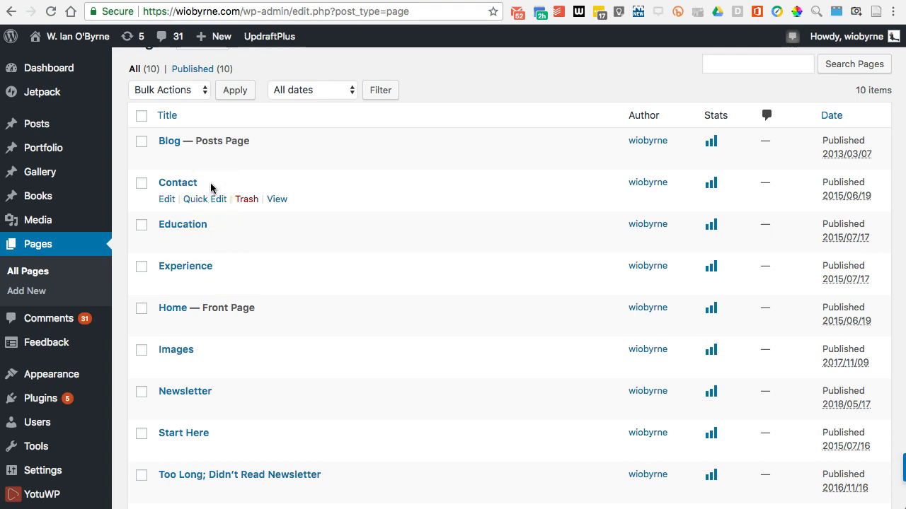
Return to the menu editor and look at how the pages are nested under Start Here.
{"action": "mouse_move", "coordinate": [61, 378]}
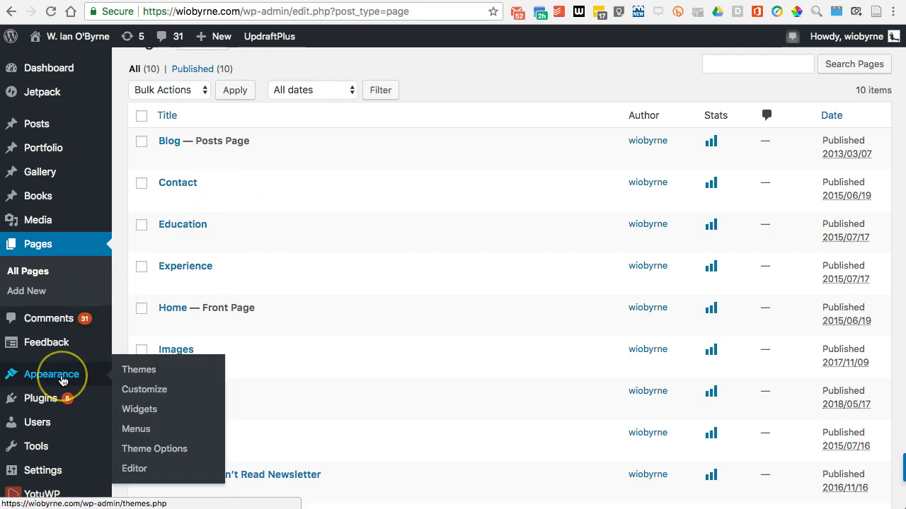
{"action": "left_click", "coordinate": [136, 430]}
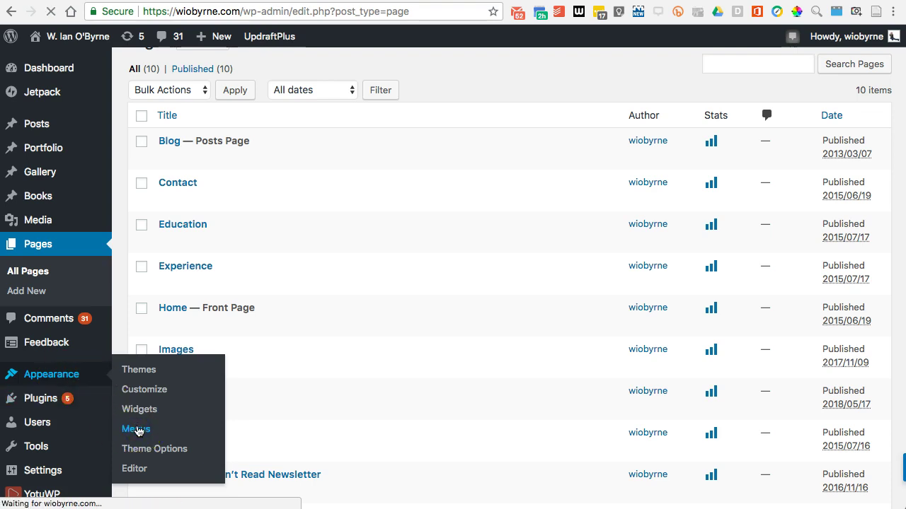
{"action": "left_click", "coordinate": [131, 344]}
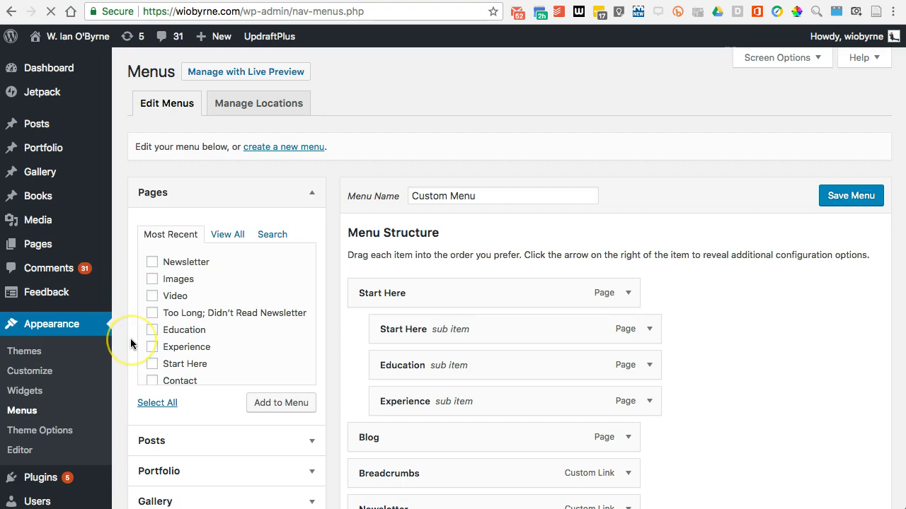
Load the public site wiobyrne.com in the WordPress.com browser tab and view its Start Here page.
{"action": "left_click", "coordinate": [302, 11]}
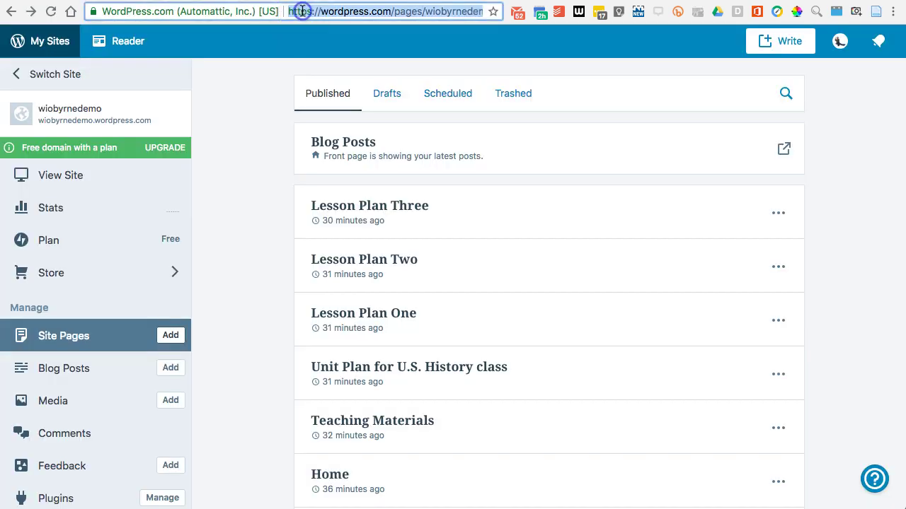
{"action": "key", "text": "BackSpace"}
{"action": "type", "text": "wiobyrne.com"}
{"action": "key", "text": "Return"}
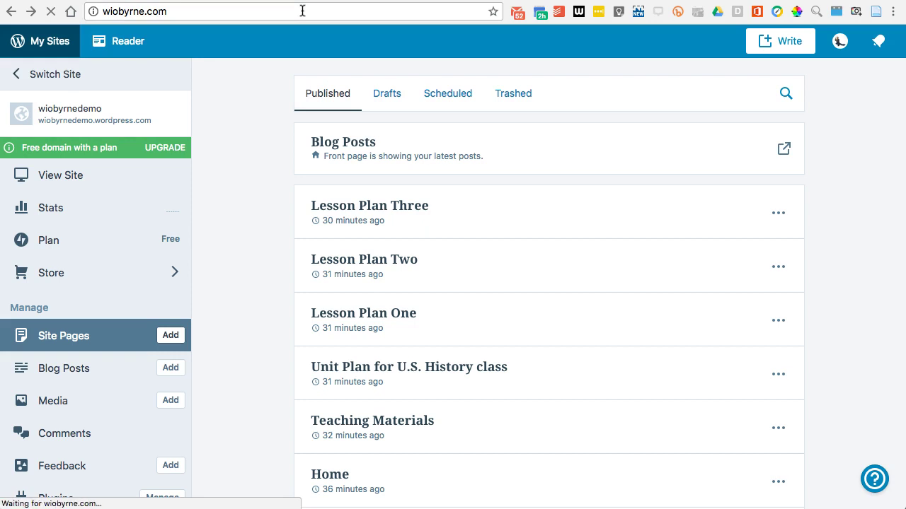
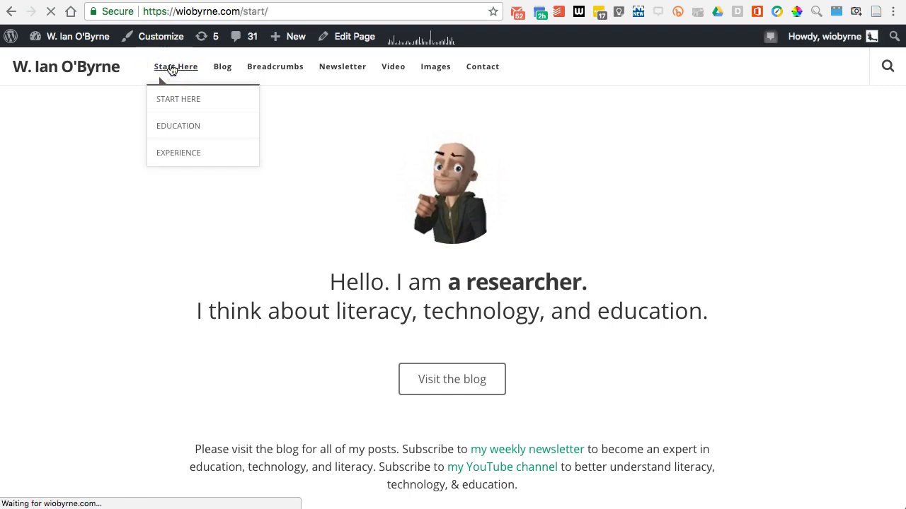
{"action": "left_click", "coordinate": [286, 180]}
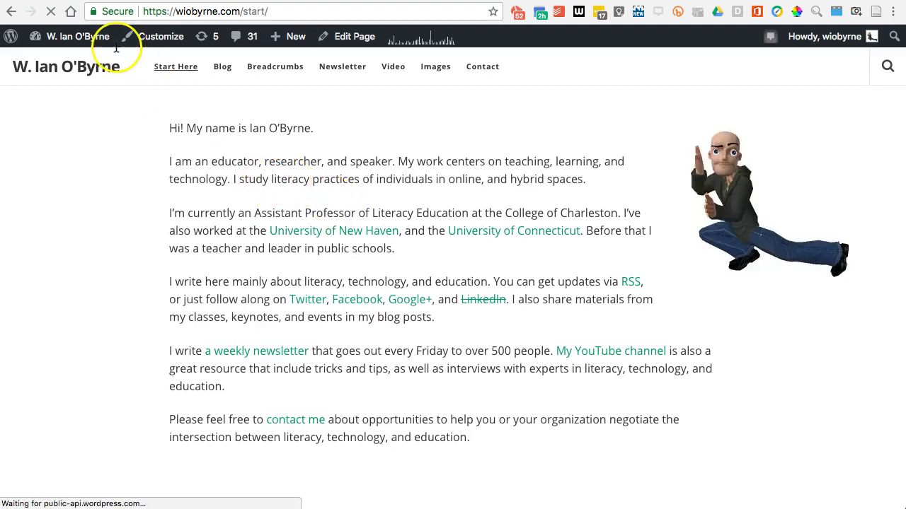
Dismiss the newsletter sign-up banner and open the Blog page from the site's navigation menu.
{"action": "mouse_move", "coordinate": [170, 69]}
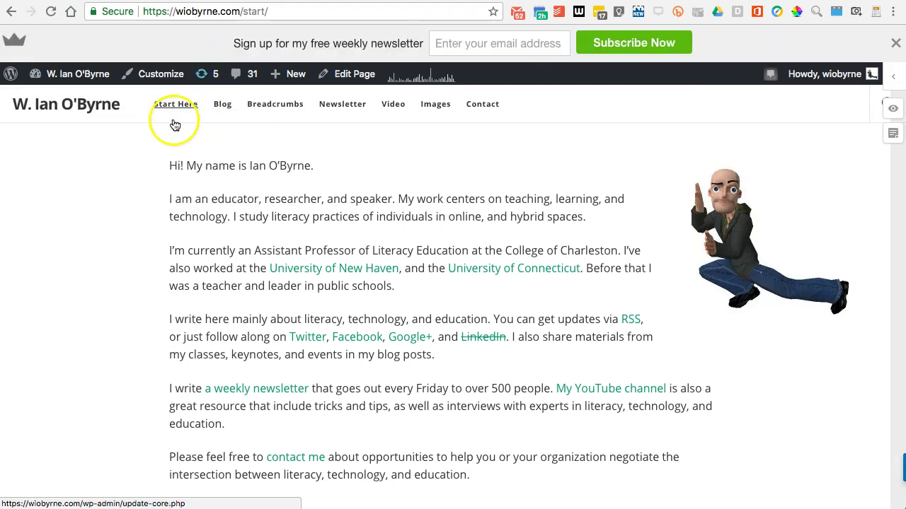
{"action": "left_click", "coordinate": [895, 44]}
{"action": "left_click", "coordinate": [222, 70]}
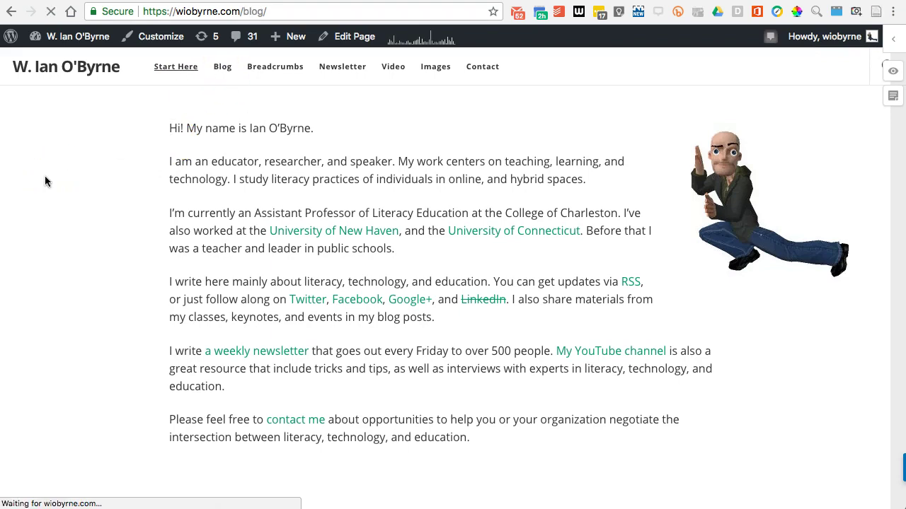
{"action": "left_click", "coordinate": [466, 328]}
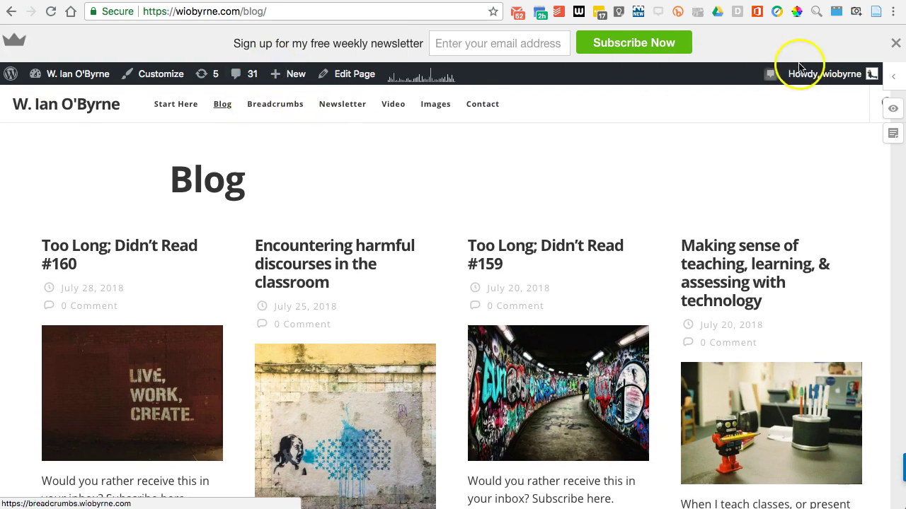
Dismiss the newsletter sign-up banner on the Blog page and look over the Breadcrumbs, Newsletter and Video links in the site's navigation menu.
{"action": "left_click", "coordinate": [895, 43]}
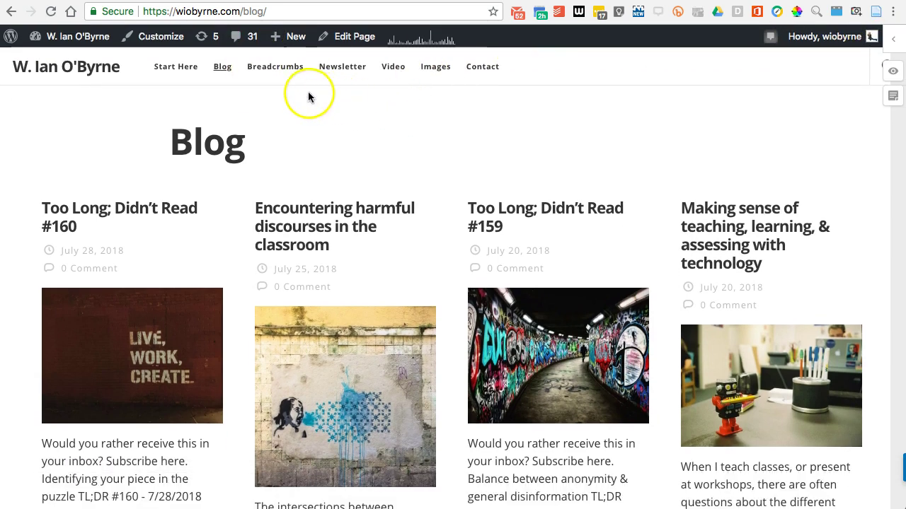
{"action": "left_click", "coordinate": [266, 69]}
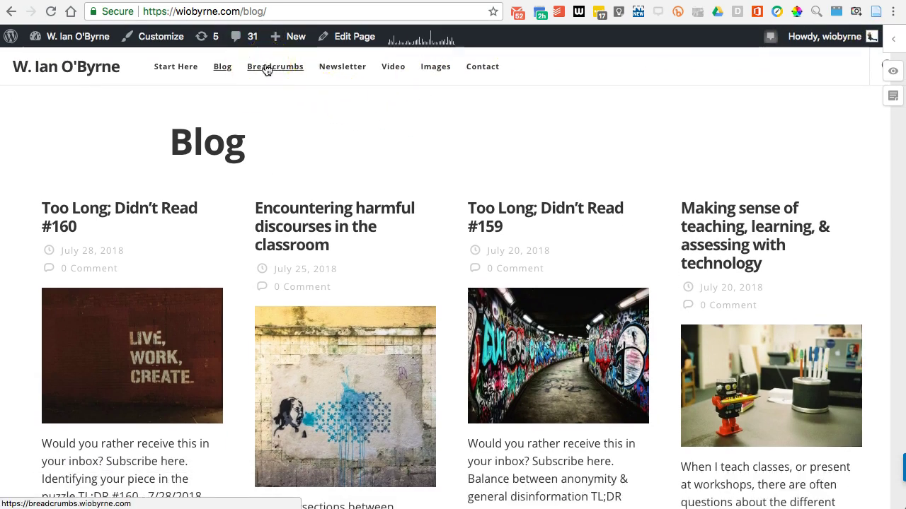
{"action": "left_click", "coordinate": [336, 75]}
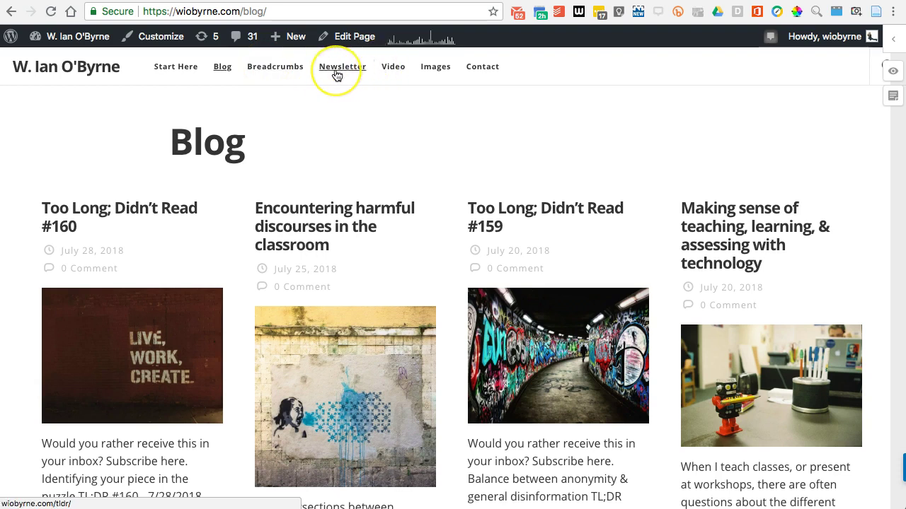
{"action": "left_click", "coordinate": [394, 68]}
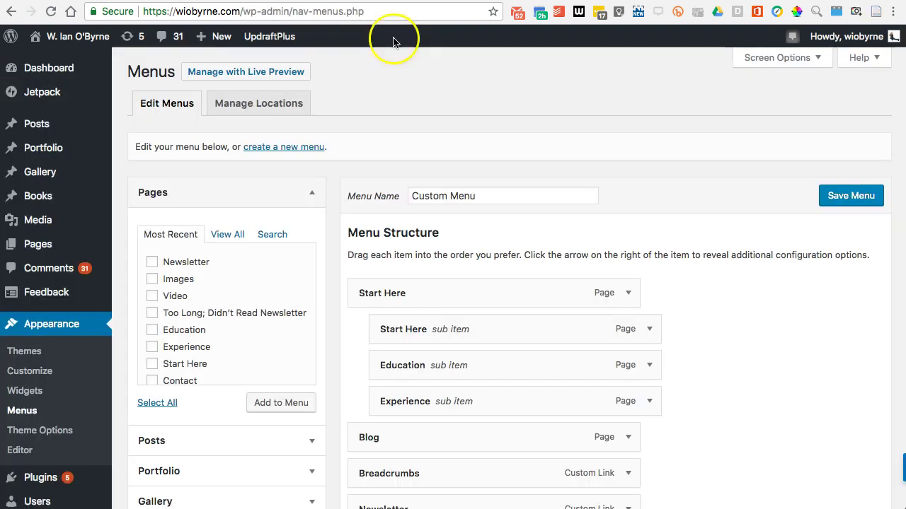
Review the Custom Menu structure in the wiobyrne.com menu editor, from the Start Here sub items down to the Contact page and menu settings.
{"action": "scroll", "coordinate": [497, 285], "scroll_direction": "down", "scroll_amount": 5}
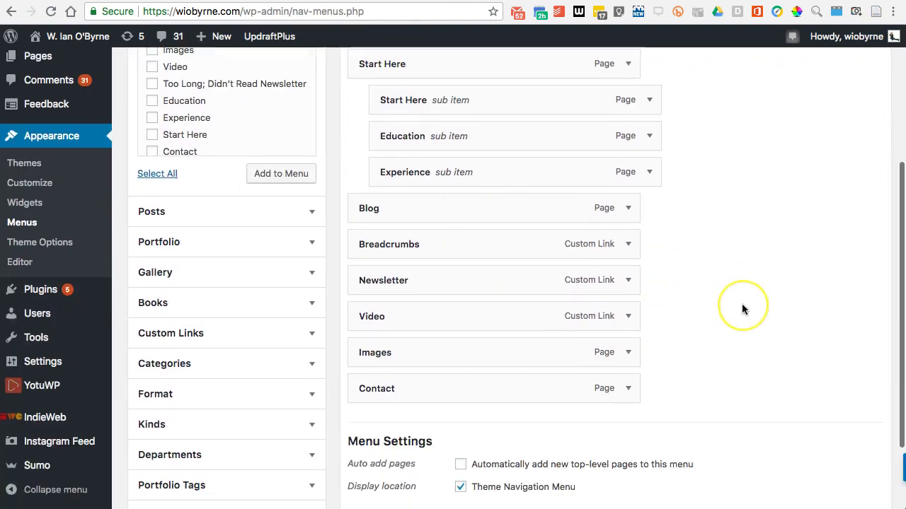
{"action": "scroll", "coordinate": [742, 309], "scroll_direction": "up", "scroll_amount": 3}
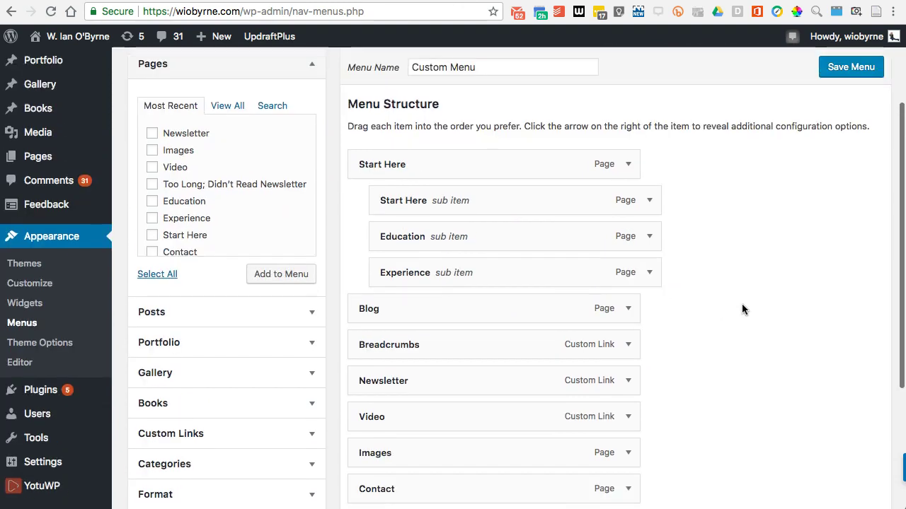
{"action": "left_click", "coordinate": [426, 185]}
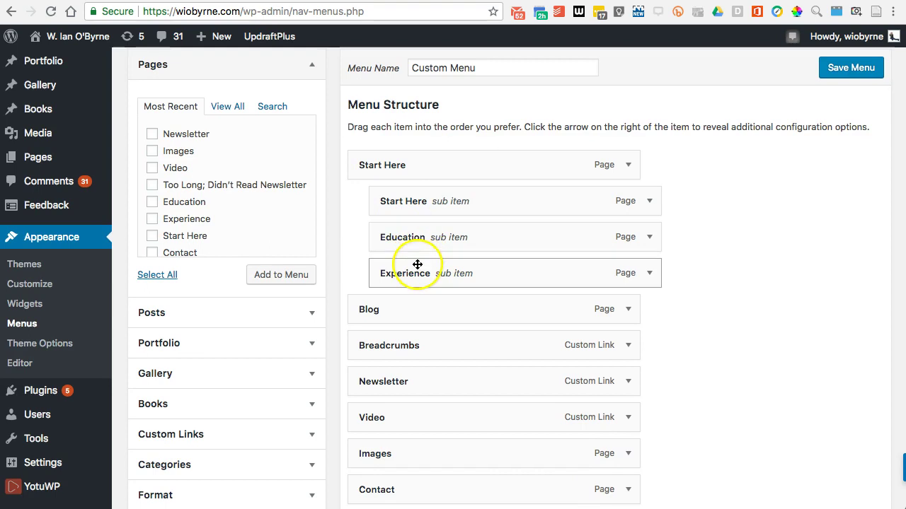
{"action": "scroll", "coordinate": [429, 259], "scroll_direction": "down", "scroll_amount": 4}
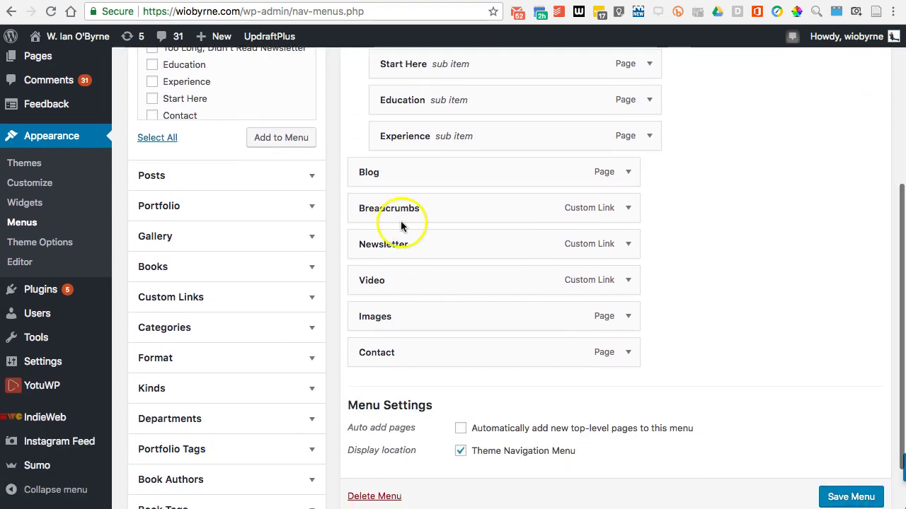